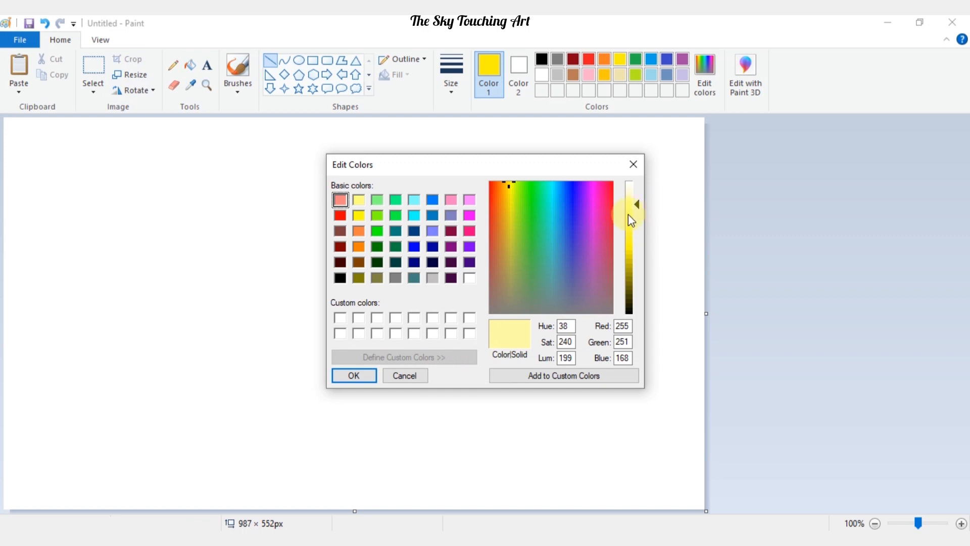
- Apply the pale yellow, draw a diagonal line from the canvas's top-left corner to its bottom-right corner, and fill the area below it
{"action": "left_click", "coordinate": [350, 380]}
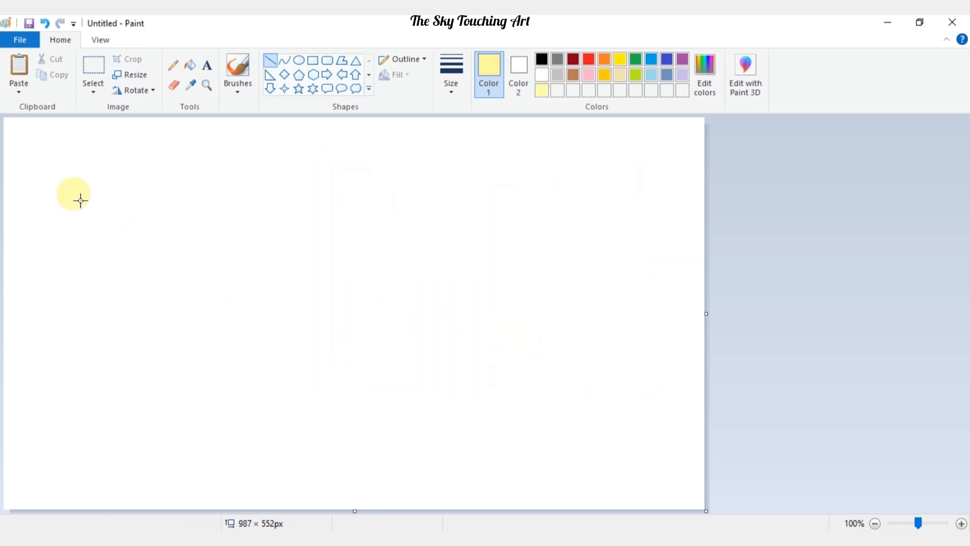
{"action": "left_click_drag", "start_coordinate": [6, 118], "coordinate": [709, 509]}
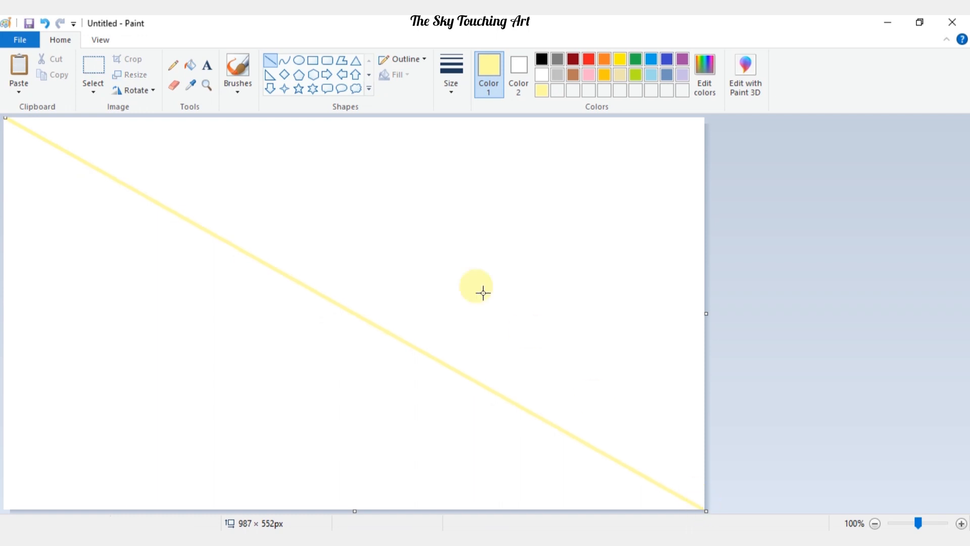
{"action": "left_click", "coordinate": [190, 65]}
{"action": "left_click", "coordinate": [104, 247]}
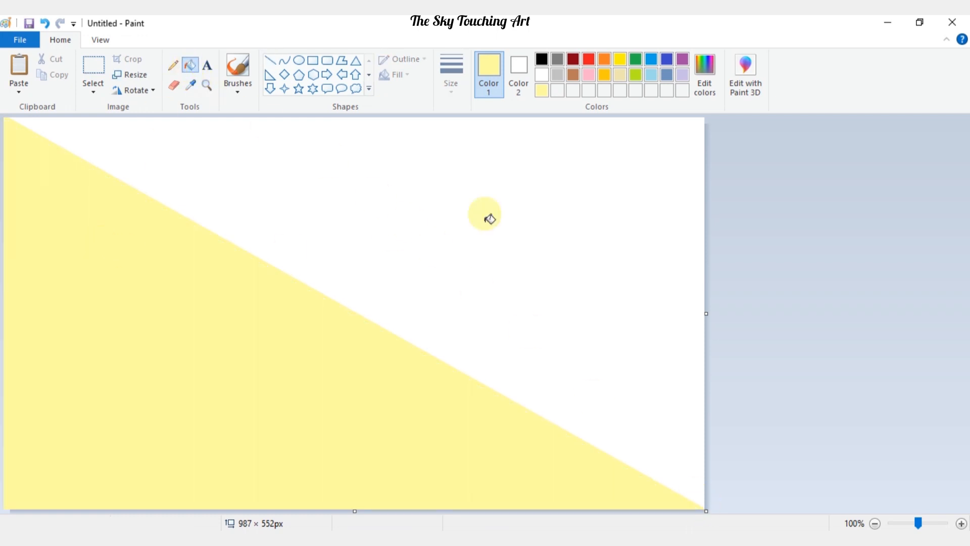
- Mix a custom light blue (RGB 151, 224, 255) and fill the white area above the diagonal with it
{"action": "left_click", "coordinate": [651, 63]}
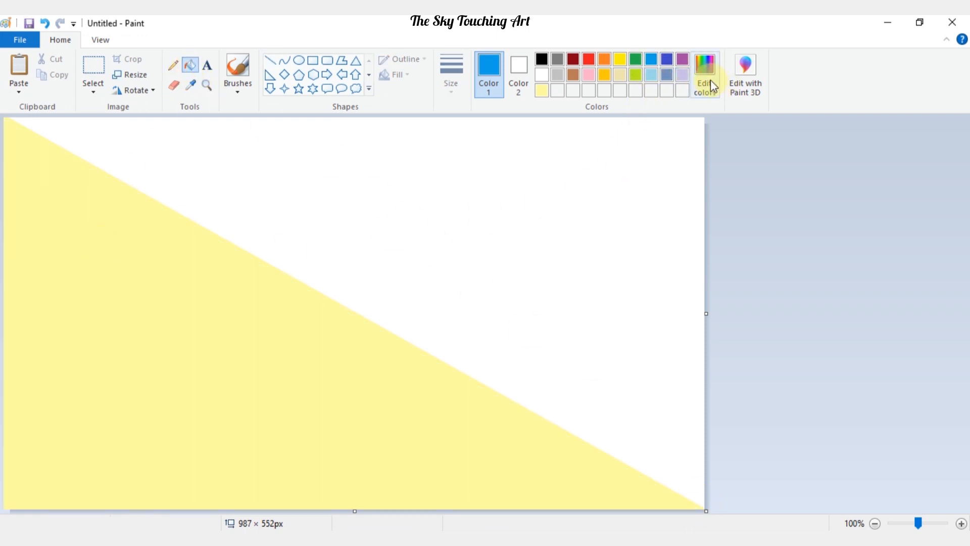
{"action": "left_click", "coordinate": [712, 86]}
{"action": "left_click", "coordinate": [637, 213]}
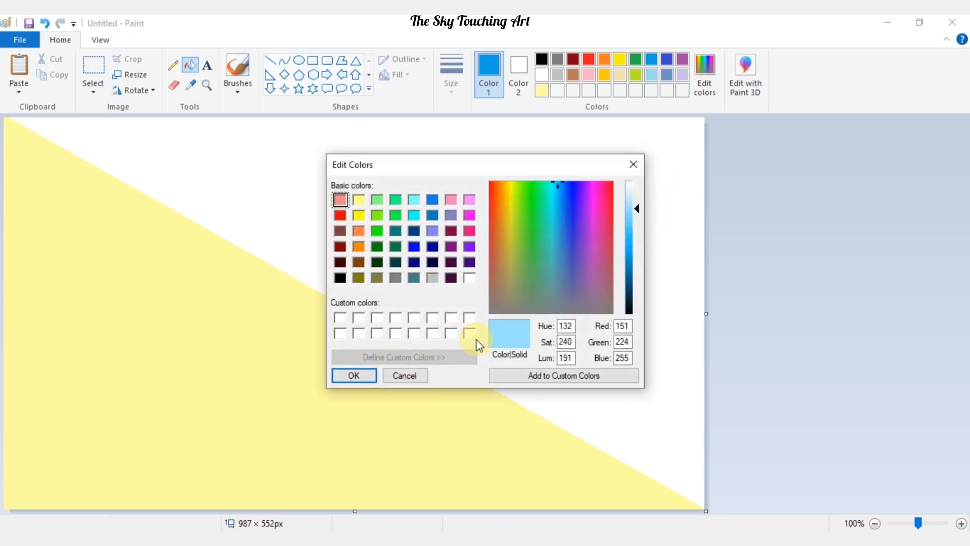
{"action": "left_click", "coordinate": [367, 375]}
{"action": "left_click", "coordinate": [482, 289]}
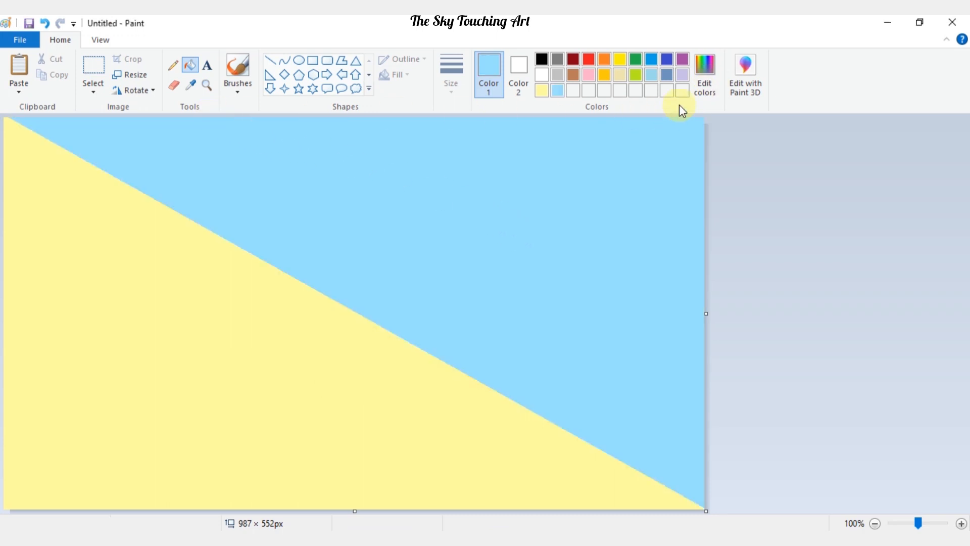
- Resize the image to 1 pixel wide and 552 pixels high without maintaining the aspect ratio
{"action": "left_click", "coordinate": [132, 75]}
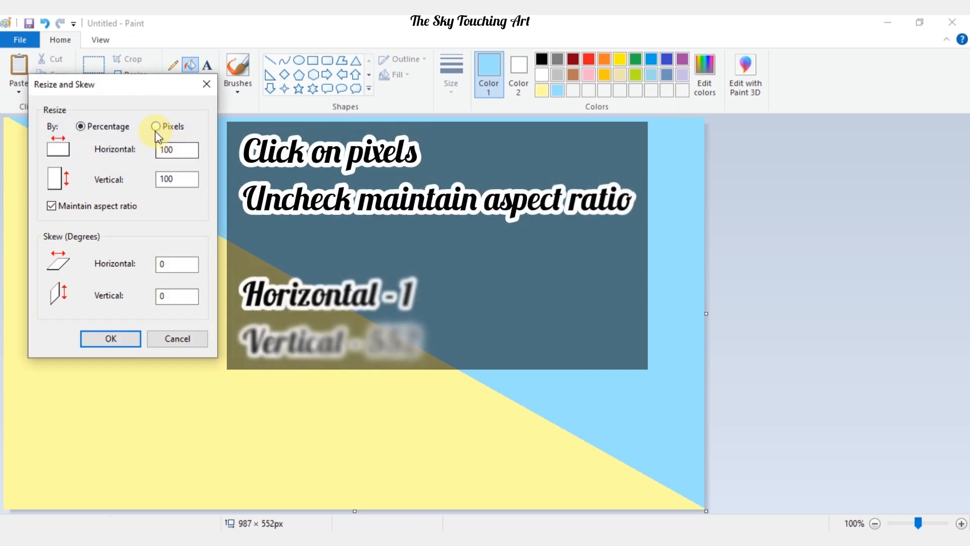
{"action": "left_click", "coordinate": [156, 129]}
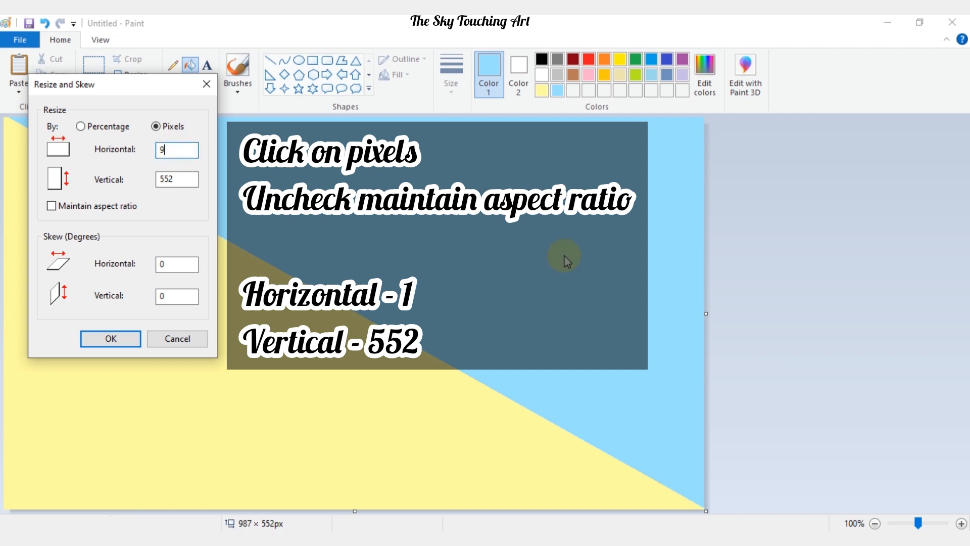
{"action": "type", "text": "1"}
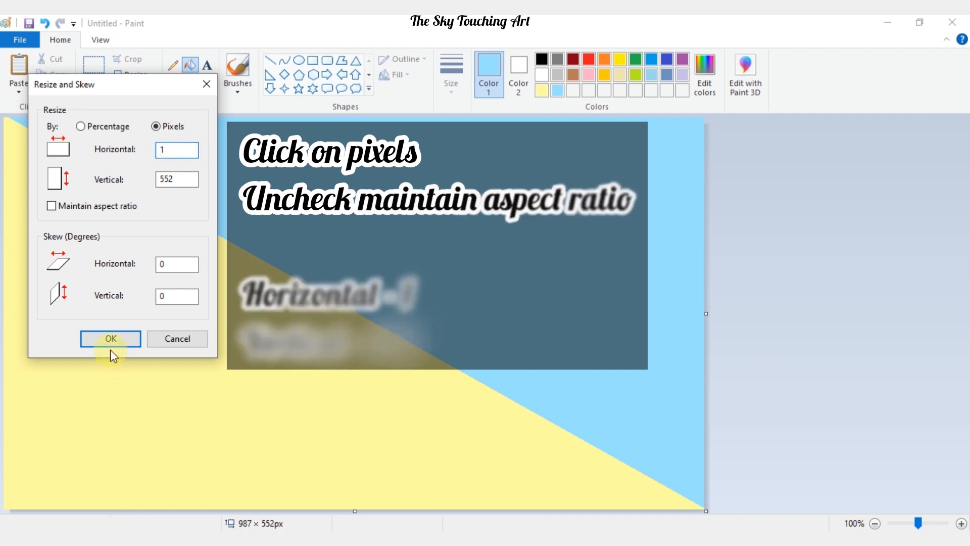
{"action": "left_click", "coordinate": [106, 337]}
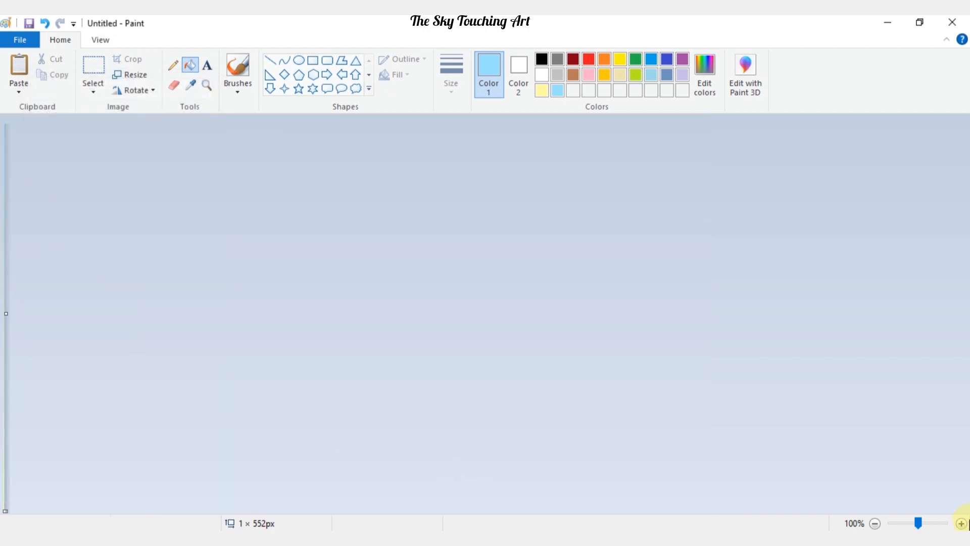
- Resize the image back to 987 × 552 pixels without maintaining the aspect ratio to create a vertical blue-to-yellow gradient
{"action": "left_click", "coordinate": [130, 75]}
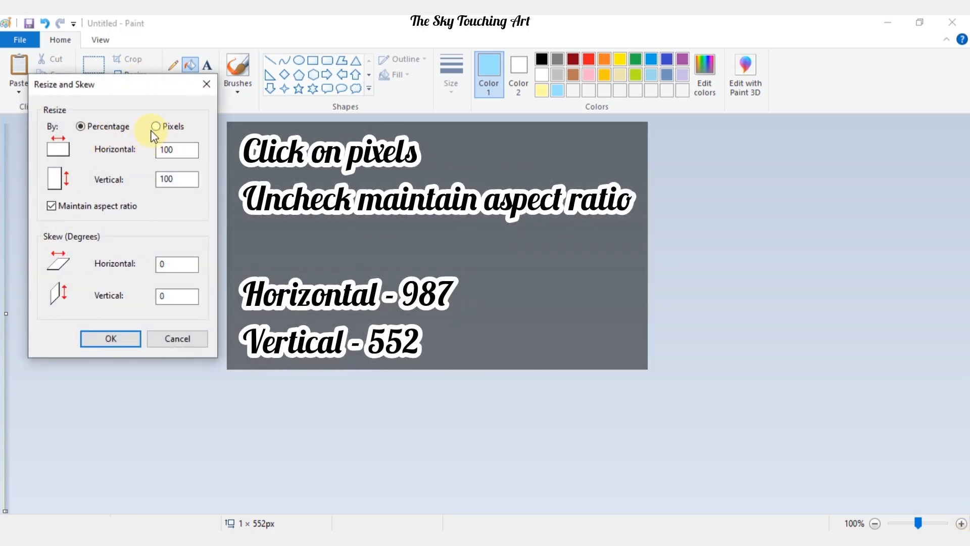
{"action": "left_click", "coordinate": [90, 211]}
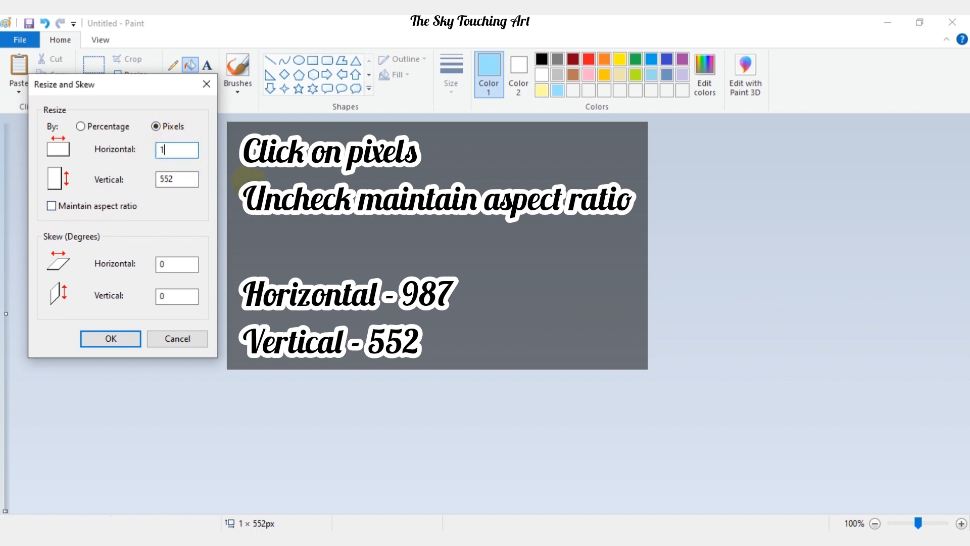
{"action": "left_click", "coordinate": [109, 331]}
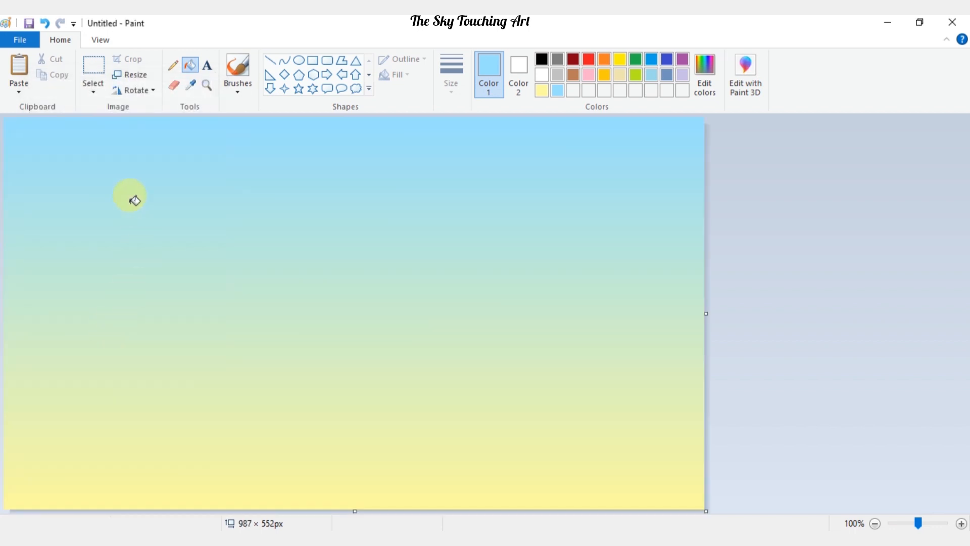
- Select the whole gradient, squash it vertically and position it to cover about the upper half of the canvas as the sky
{"action": "left_click", "coordinate": [93, 90]}
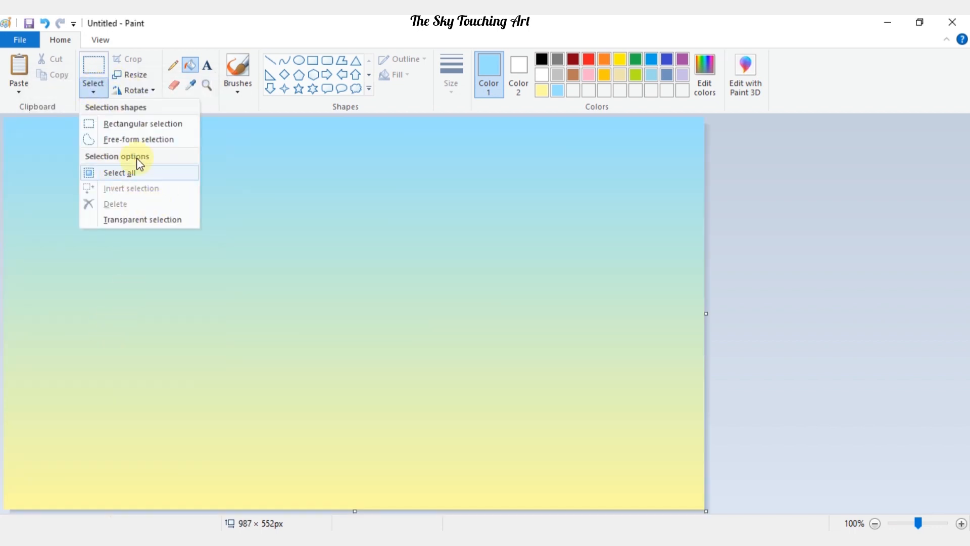
{"action": "left_click", "coordinate": [161, 177]}
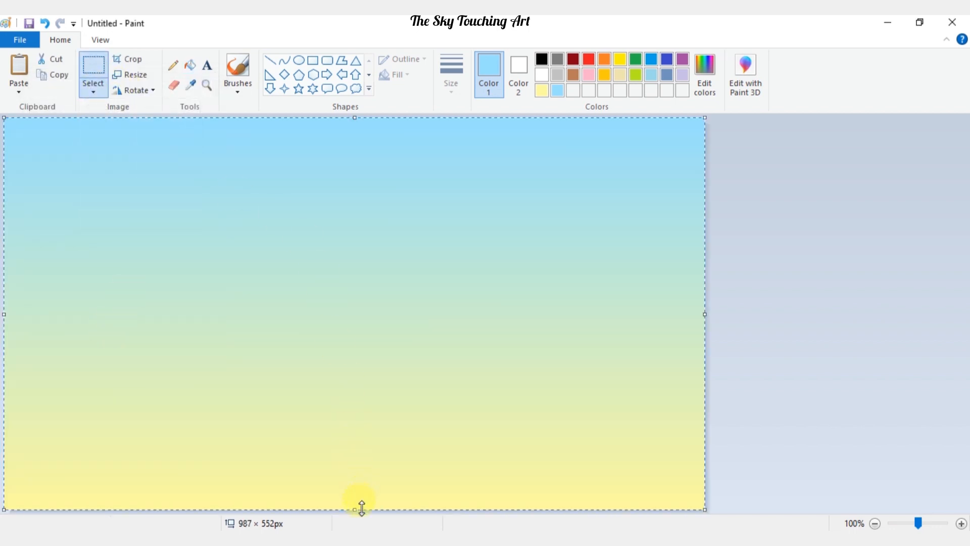
{"action": "left_click_drag", "start_coordinate": [361, 507], "coordinate": [392, 264]}
{"action": "left_click_drag", "start_coordinate": [355, 323], "coordinate": [363, 327]}
{"action": "key", "text": "Escape"}
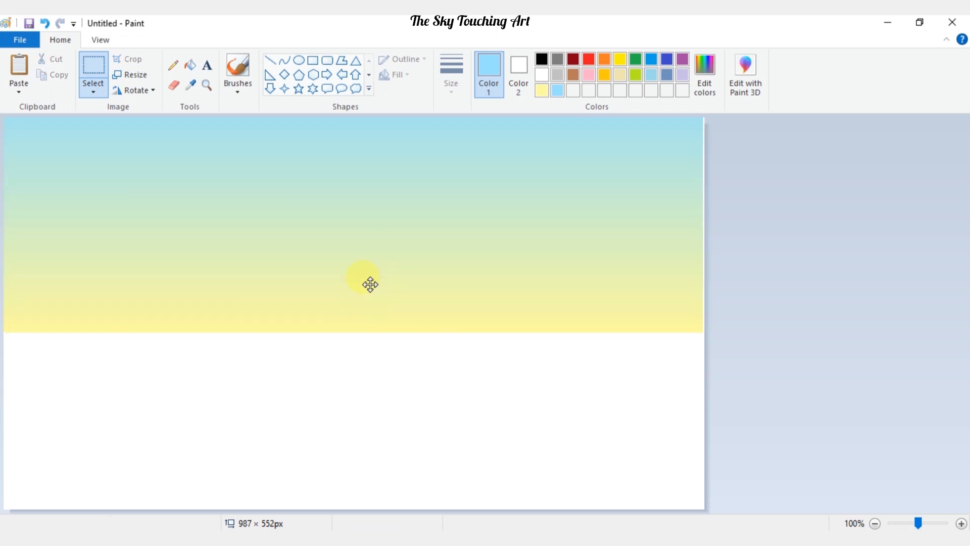
{"action": "key", "text": "ctrl+z"}
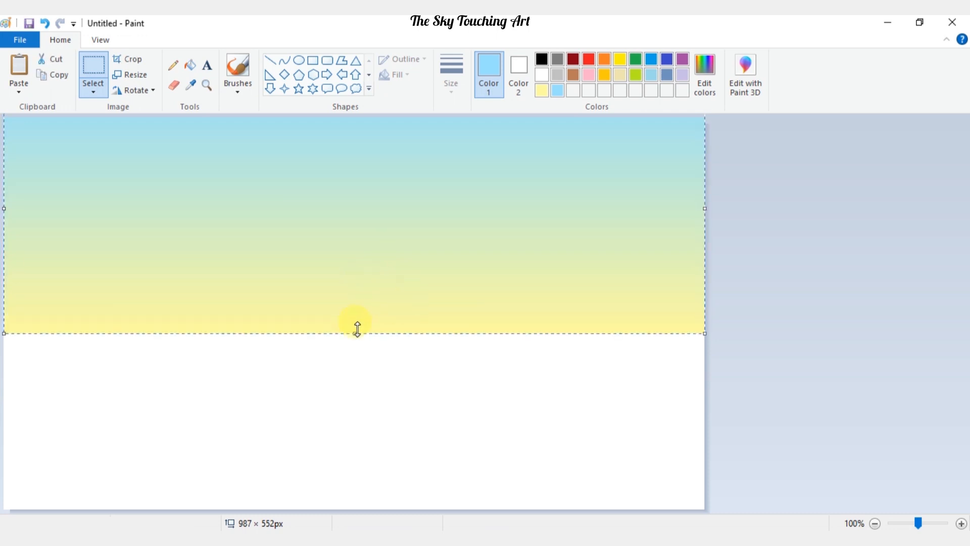
{"action": "left_click_drag", "start_coordinate": [357, 329], "coordinate": [354, 317]}
{"action": "left_click", "coordinate": [780, 327]}
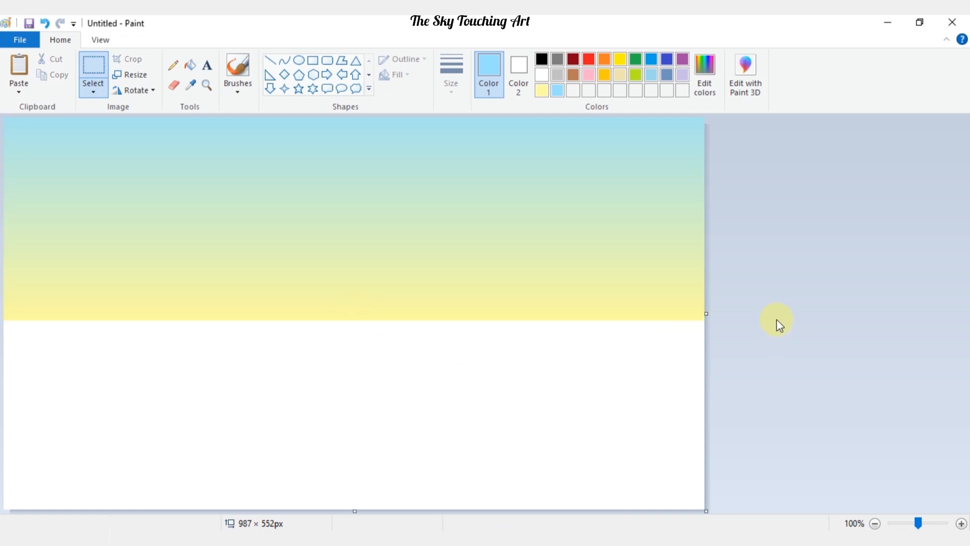
- Draw a solid-filled circle as the sun just above the horizon, using pale yellow for both outline and fill
{"action": "left_click", "coordinate": [303, 63]}
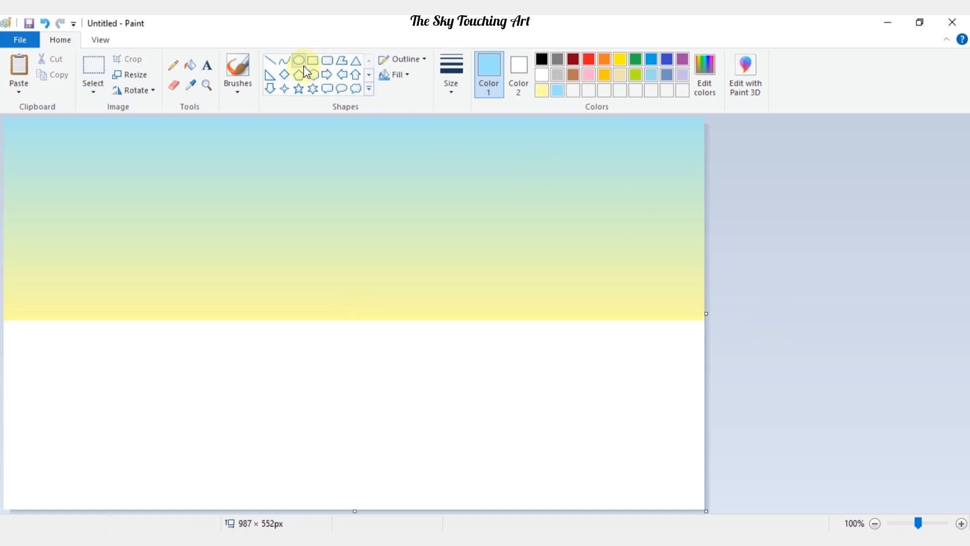
{"action": "left_click", "coordinate": [407, 74]}
{"action": "left_click", "coordinate": [414, 112]}
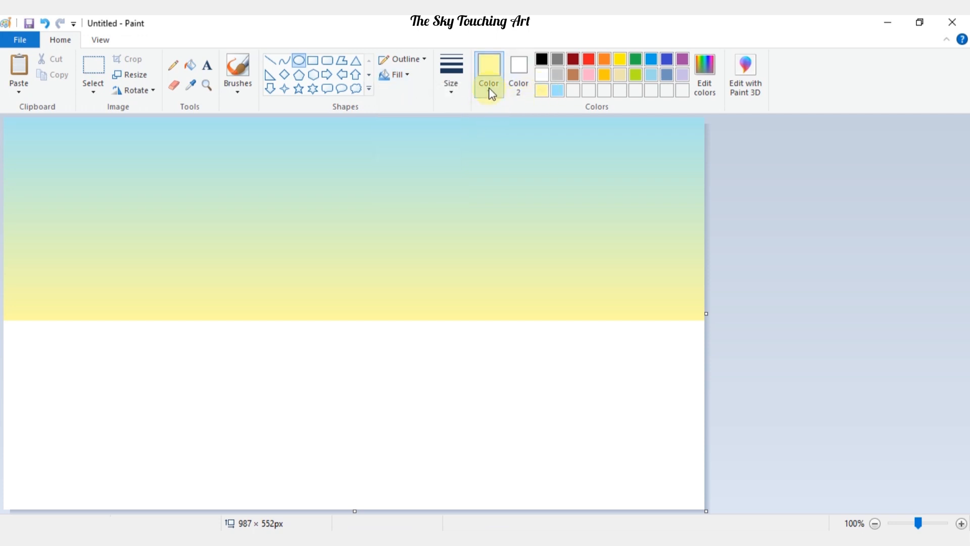
{"action": "left_click", "coordinate": [517, 76]}
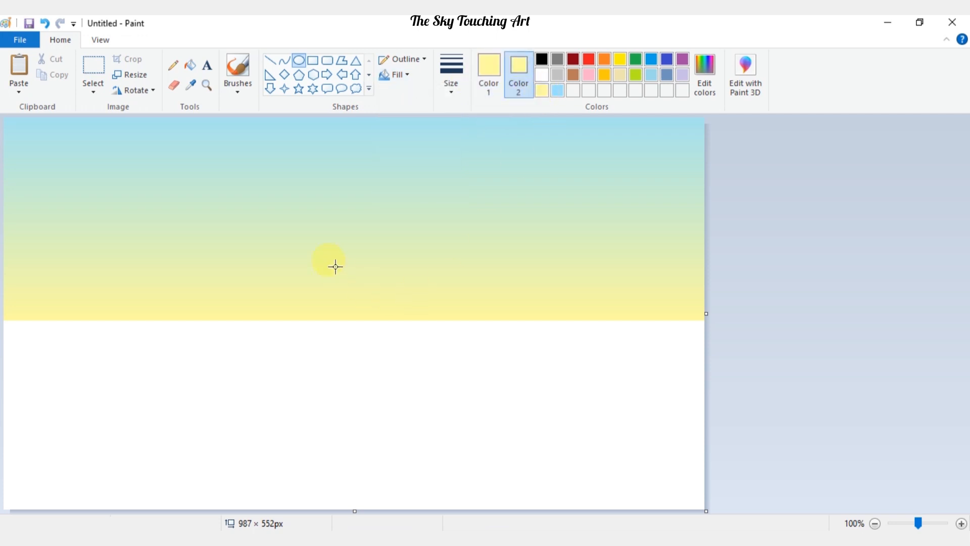
{"action": "mouse_move", "coordinate": [335, 266]}
{"action": "left_mouse_down"}
{"action": "mouse_move", "coordinate": [372, 279]}
{"action": "mouse_move", "coordinate": [407, 270]}
{"action": "mouse_move", "coordinate": [368, 273]}
{"action": "left_mouse_up"}
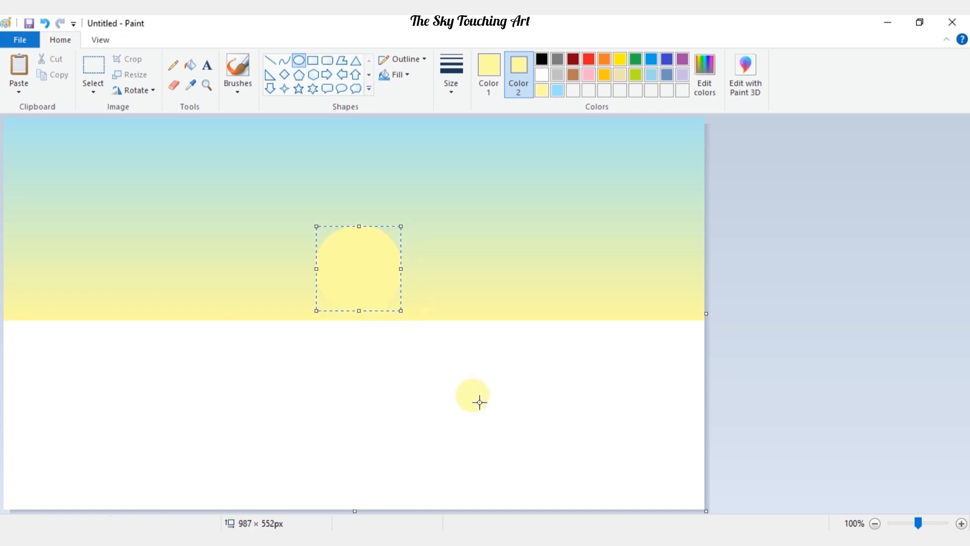
- Choose the brush with the thickest stroke size and set Color 2 to white
{"action": "left_click", "coordinate": [236, 70]}
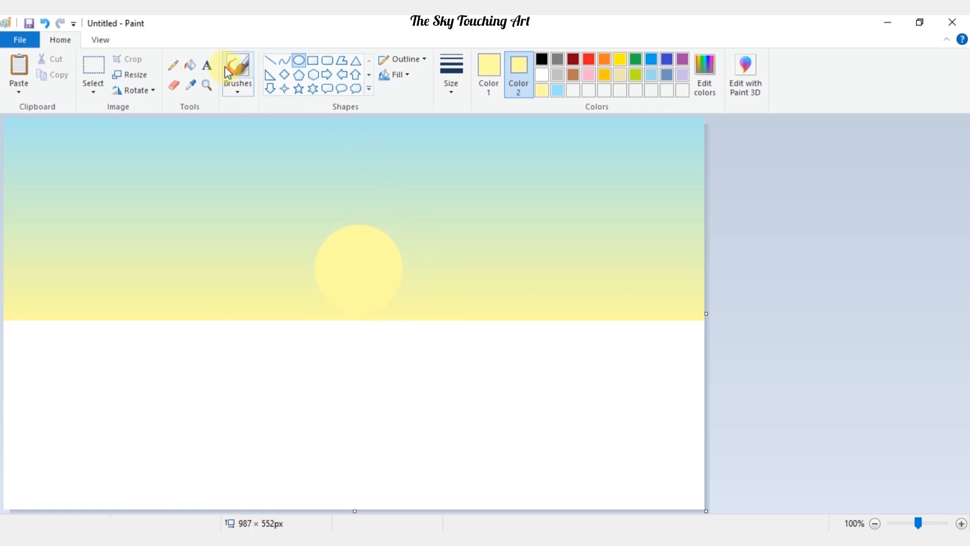
{"action": "left_click", "coordinate": [451, 76]}
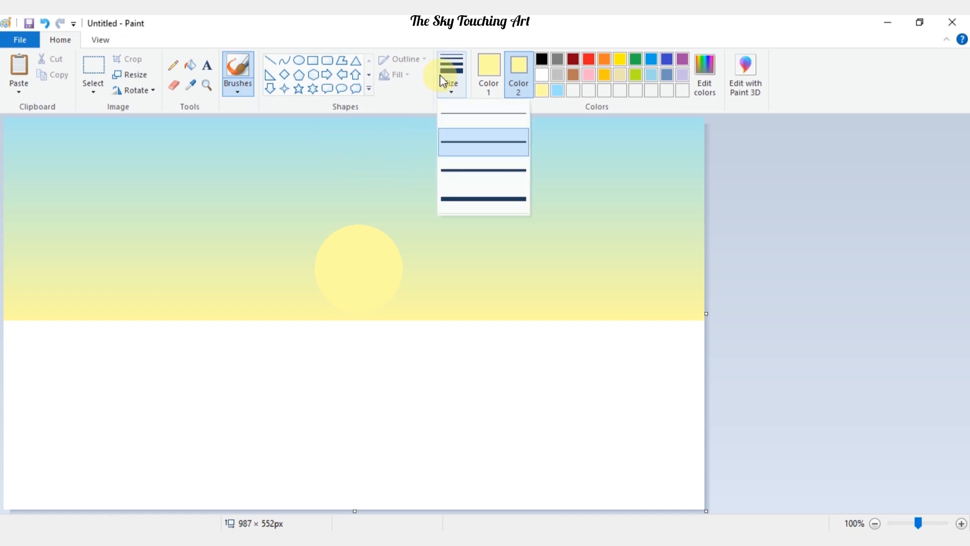
{"action": "left_click", "coordinate": [463, 198]}
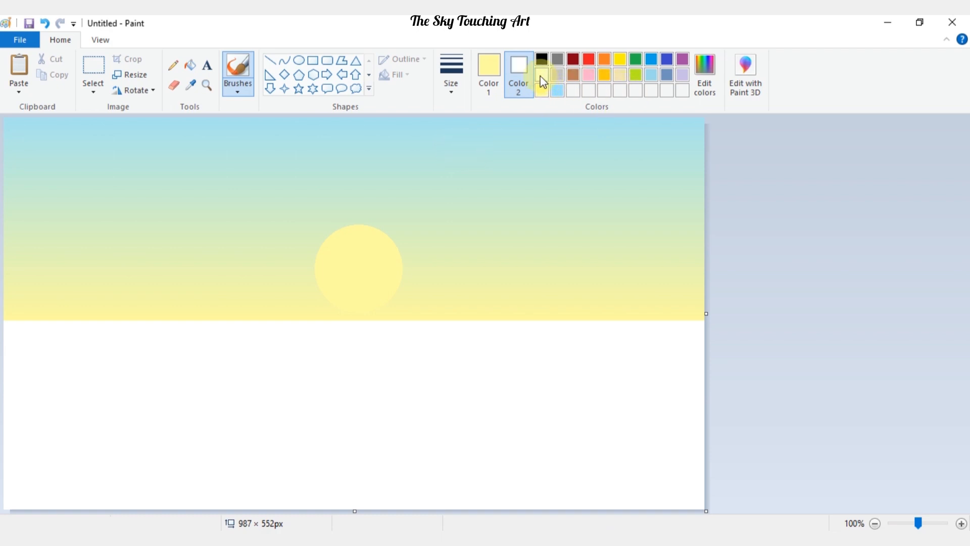
- Set Color 1 to a custom light orange (RGB 252, 140, 73) and paint a band of rolling hills across the horizon
{"action": "left_click", "coordinate": [497, 72]}
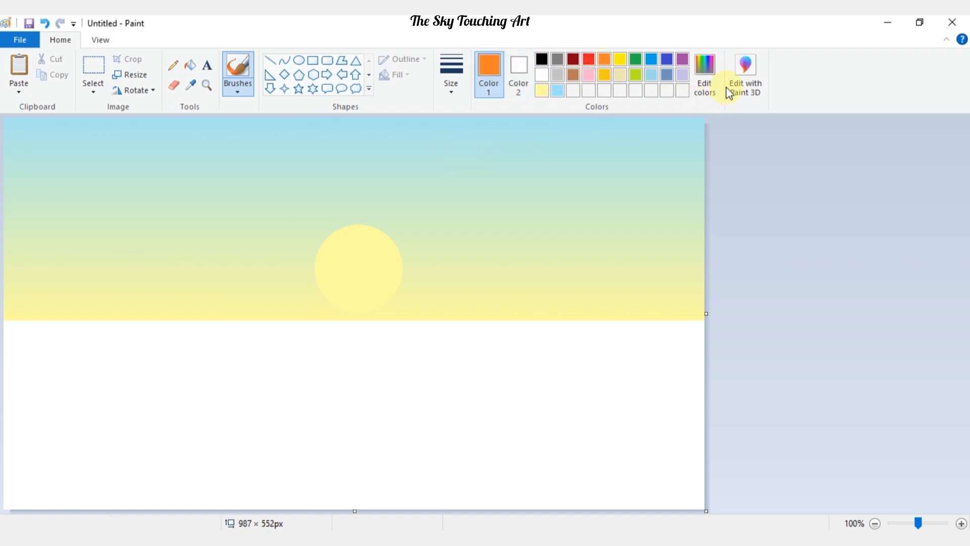
{"action": "left_click", "coordinate": [710, 84]}
{"action": "left_click_drag", "start_coordinate": [641, 185], "coordinate": [638, 228]}
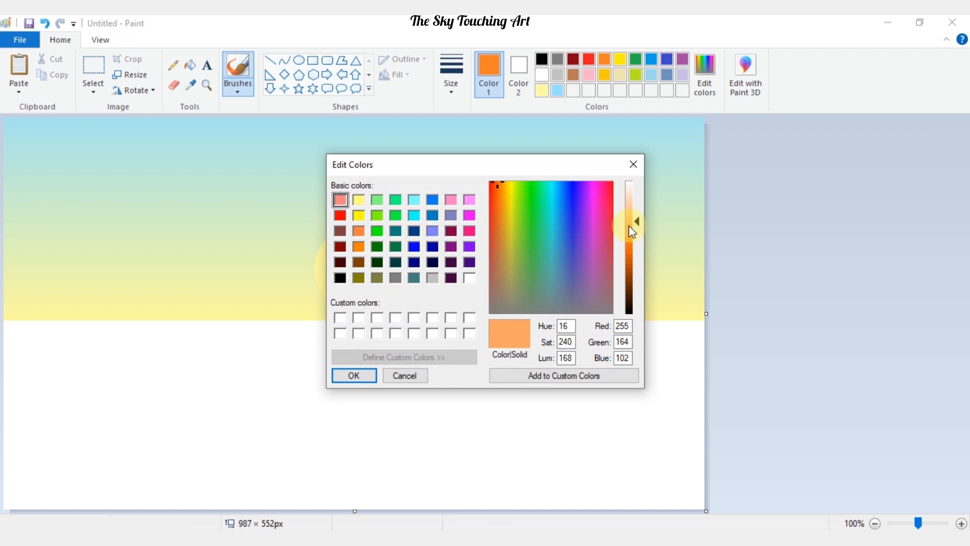
{"action": "left_click_drag", "start_coordinate": [493, 185], "coordinate": [497, 187]}
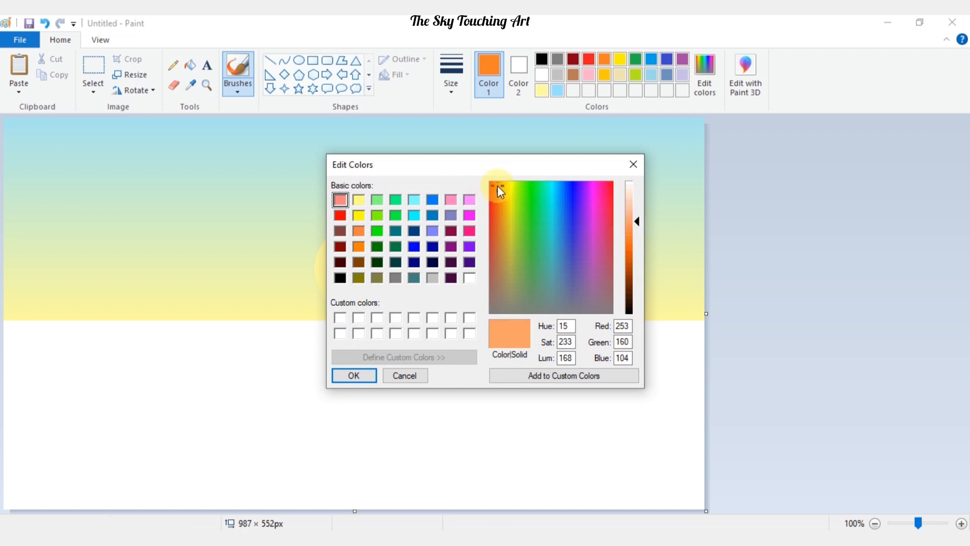
{"action": "left_click", "coordinate": [629, 231]}
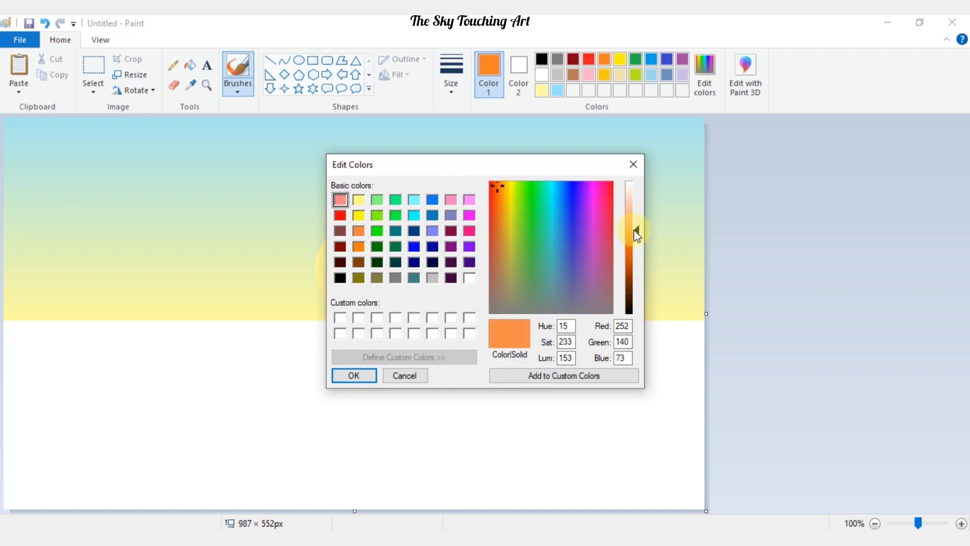
{"action": "left_click", "coordinate": [353, 375]}
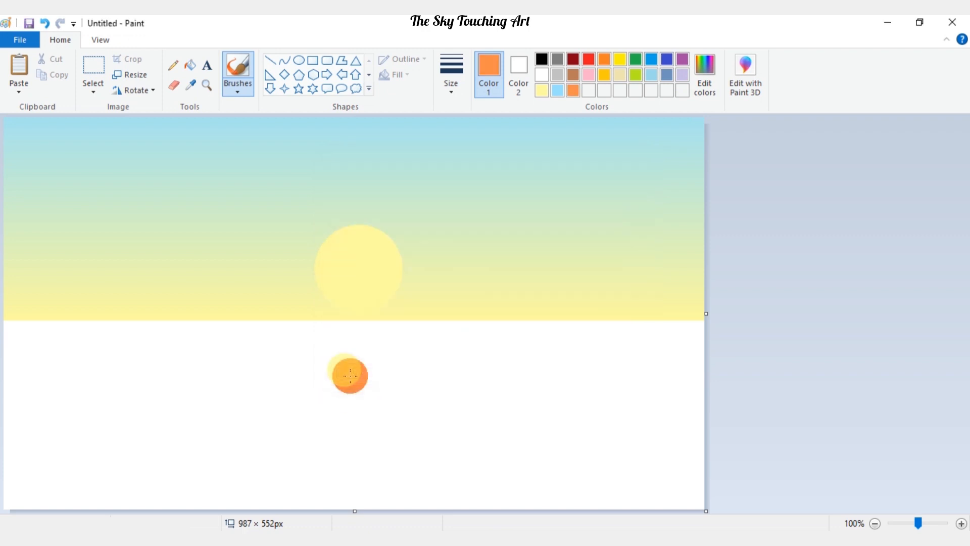
{"action": "left_click", "coordinate": [18, 316]}
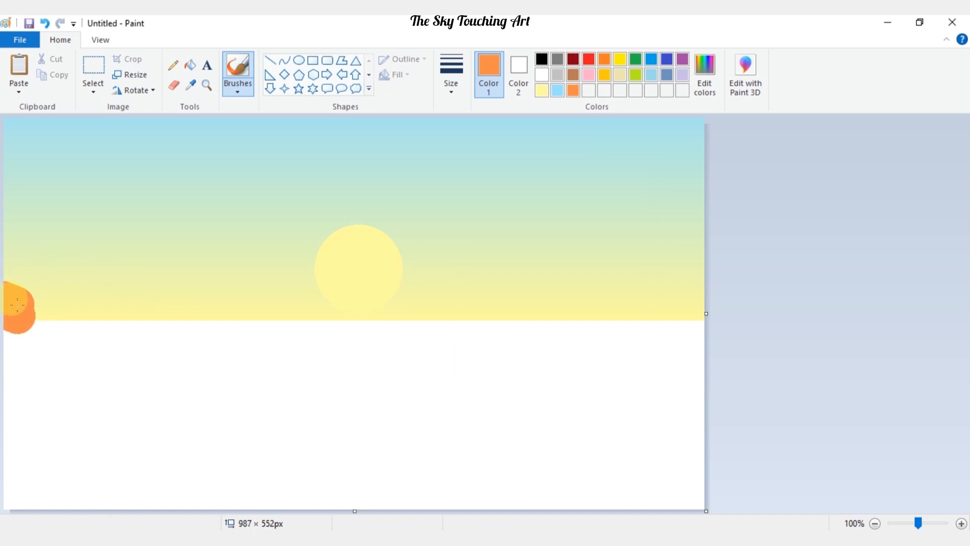
{"action": "mouse_move", "coordinate": [19, 305]}
{"action": "left_mouse_down"}
{"action": "mouse_move", "coordinate": [101, 314]}
{"action": "mouse_move", "coordinate": [61, 298]}
{"action": "mouse_move", "coordinate": [190, 321]}
{"action": "mouse_move", "coordinate": [378, 314]}
{"action": "mouse_move", "coordinate": [338, 303]}
{"action": "mouse_move", "coordinate": [550, 273]}
{"action": "mouse_move", "coordinate": [581, 298]}
{"action": "mouse_move", "coordinate": [237, 318]}
{"action": "mouse_move", "coordinate": [556, 314]}
{"action": "left_mouse_up"}
- Mix a deeper orange (RGB 244, 98, 0) and paint a second band of hills in front of the first
{"action": "left_click", "coordinate": [707, 86]}
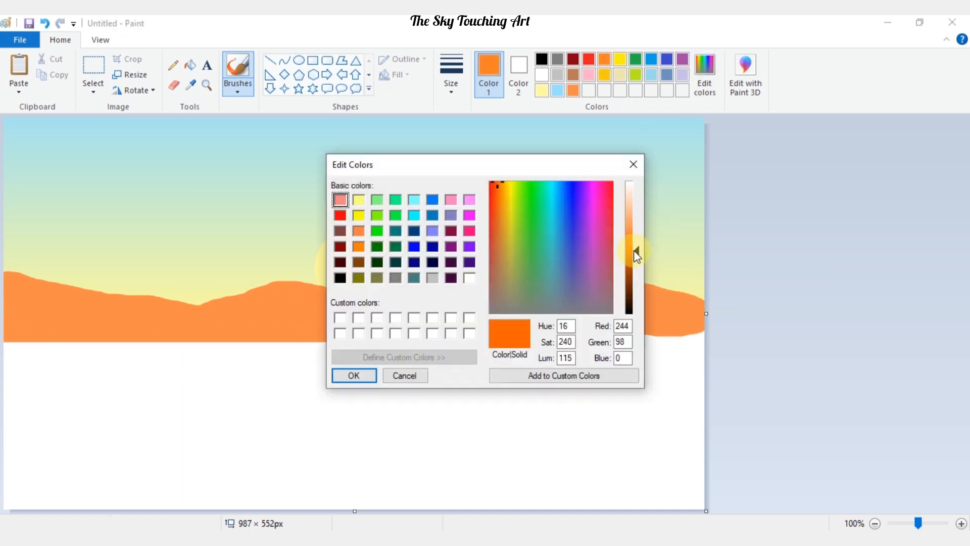
{"action": "left_click_drag", "start_coordinate": [639, 267], "coordinate": [637, 252]}
{"action": "left_click", "coordinate": [354, 376]}
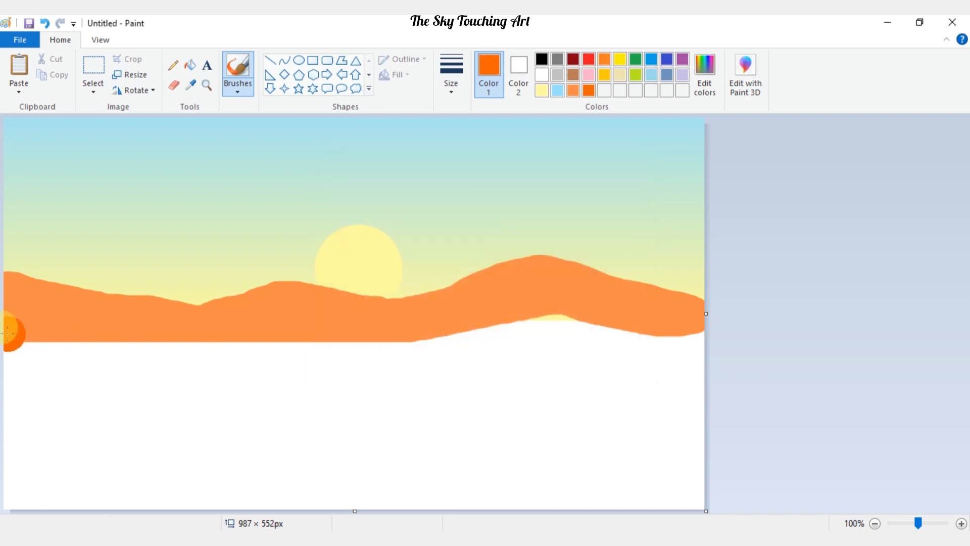
{"action": "mouse_move", "coordinate": [10, 331]}
{"action": "left_mouse_down"}
{"action": "mouse_move", "coordinate": [254, 334]}
{"action": "mouse_move", "coordinate": [500, 318]}
{"action": "mouse_move", "coordinate": [487, 335]}
{"action": "mouse_move", "coordinate": [7, 336]}
{"action": "mouse_move", "coordinate": [212, 376]}
{"action": "left_mouse_up"}
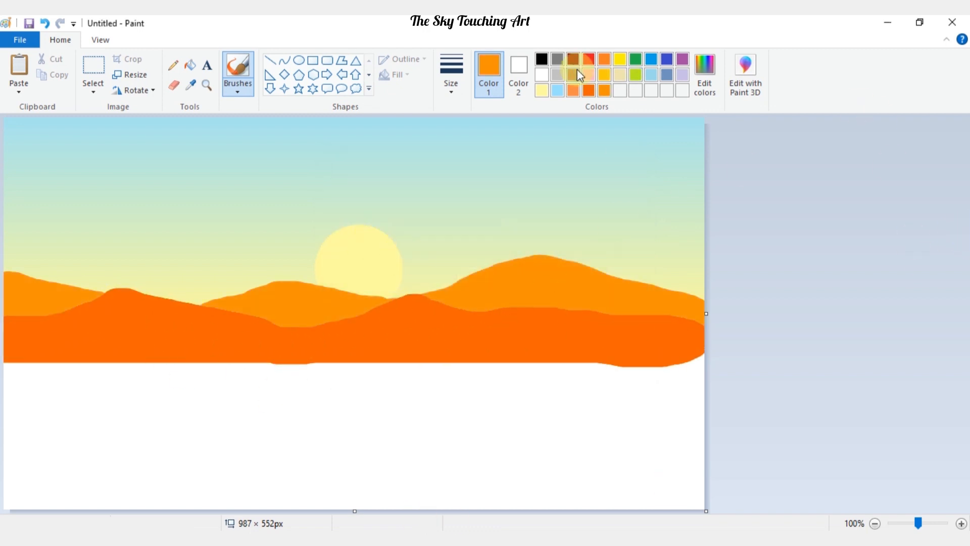
- Mix a custom brown for Color 1 and paint a third band of rolling hills in front of the orange ones
{"action": "double_click", "coordinate": [574, 76]}
{"action": "left_click", "coordinate": [636, 269]}
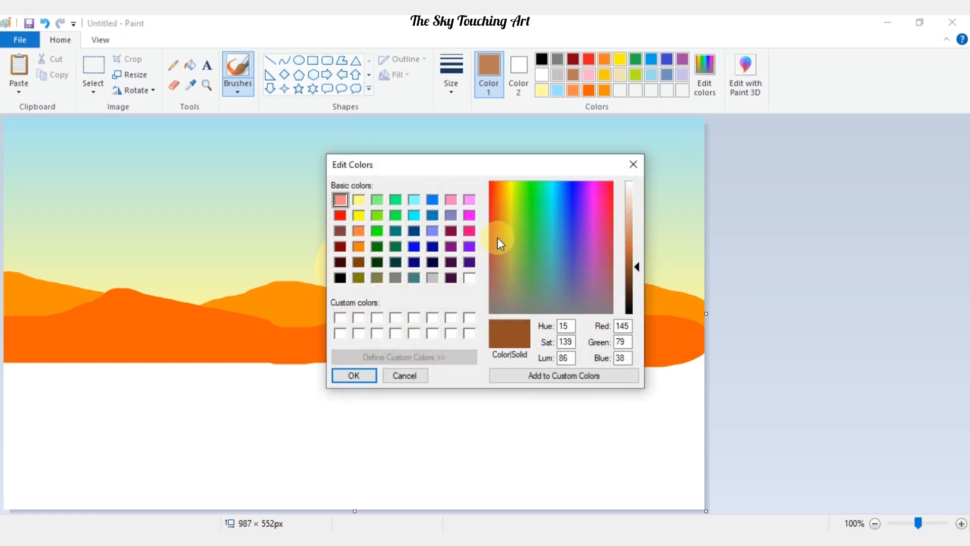
{"action": "left_click_drag", "start_coordinate": [497, 238], "coordinate": [496, 233]}
{"action": "left_click", "coordinate": [354, 376]}
{"action": "left_click", "coordinate": [670, 492]}
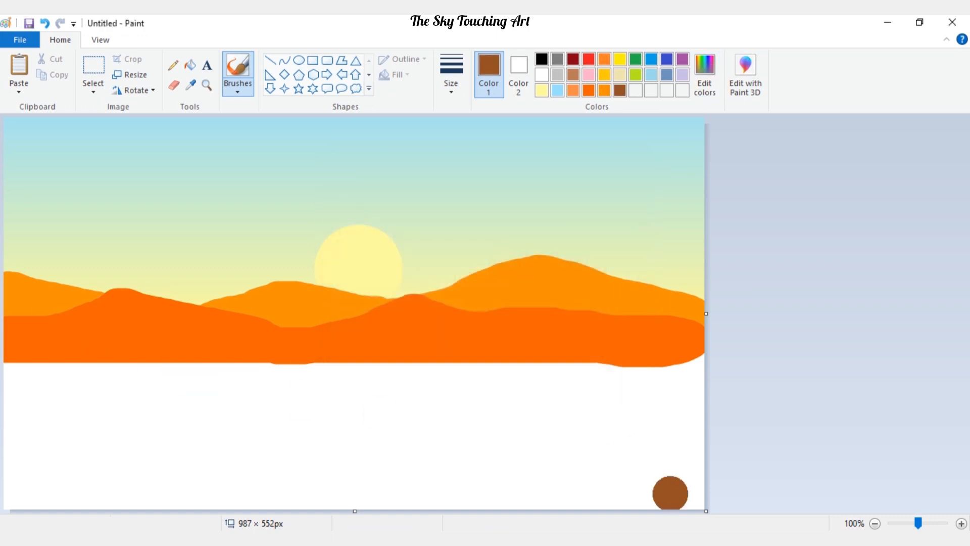
{"action": "mouse_move", "coordinate": [717, 342]}
{"action": "left_mouse_down"}
{"action": "mouse_move", "coordinate": [665, 342]}
{"action": "mouse_move", "coordinate": [717, 361]}
{"action": "mouse_move", "coordinate": [544, 320]}
{"action": "mouse_move", "coordinate": [327, 353]}
{"action": "mouse_move", "coordinate": [191, 341]}
{"action": "mouse_move", "coordinate": [1, 344]}
{"action": "mouse_move", "coordinate": [374, 365]}
{"action": "mouse_move", "coordinate": [661, 362]}
{"action": "mouse_move", "coordinate": [538, 344]}
{"action": "mouse_move", "coordinate": [530, 381]}
{"action": "left_mouse_up"}
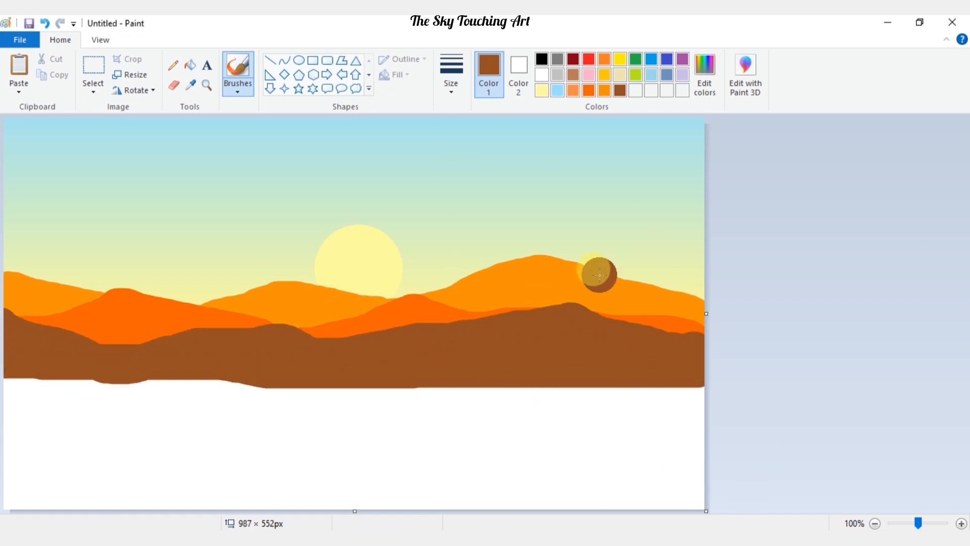
- Spray a black row of trees and bushes along the base of the brown hills with the Airbrush at the third stroke size
{"action": "left_click", "coordinate": [235, 87]}
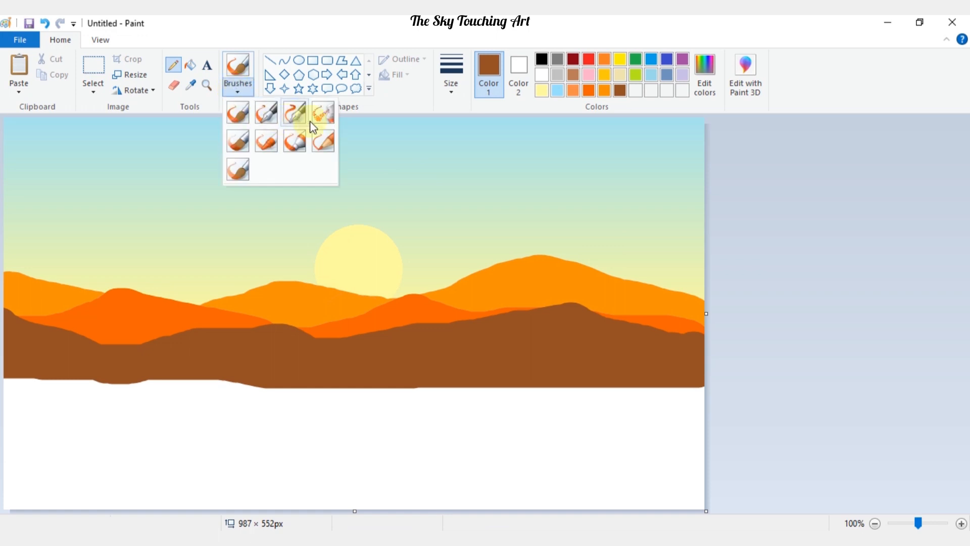
{"action": "left_click", "coordinate": [453, 84]}
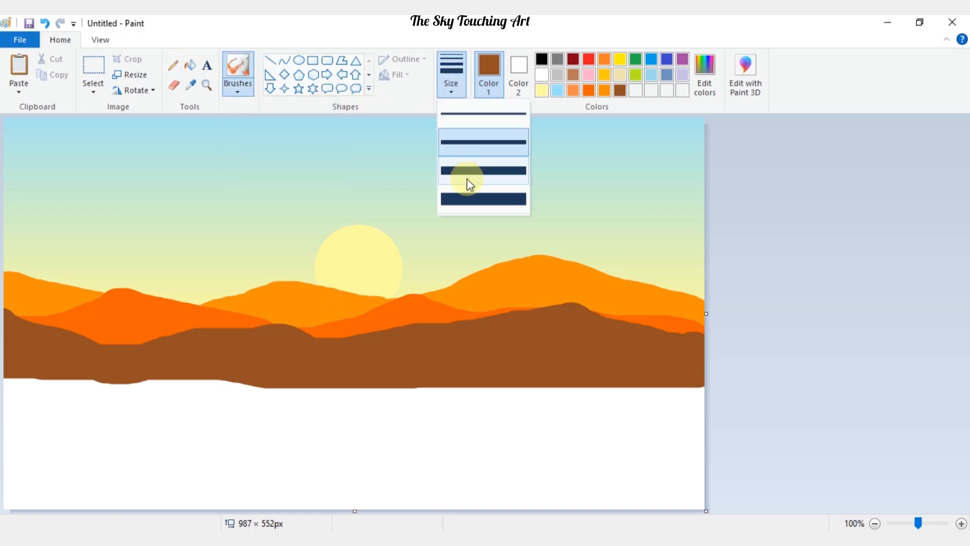
{"action": "left_click", "coordinate": [473, 172]}
{"action": "left_click", "coordinate": [542, 59]}
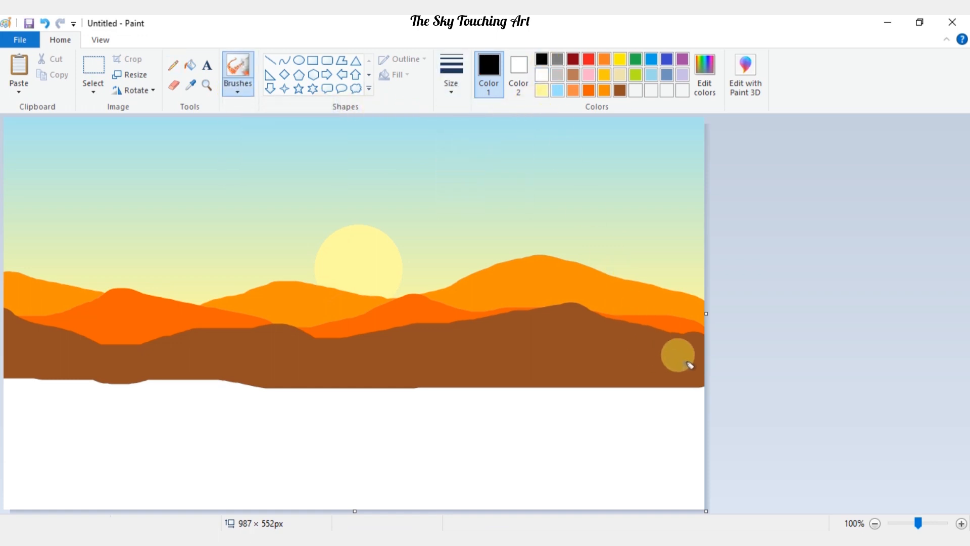
{"action": "mouse_move", "coordinate": [706, 371]}
{"action": "left_mouse_down"}
{"action": "mouse_move", "coordinate": [678, 372]}
{"action": "mouse_move", "coordinate": [688, 331]}
{"action": "mouse_move", "coordinate": [697, 356]}
{"action": "mouse_move", "coordinate": [646, 370]}
{"action": "mouse_move", "coordinate": [8, 365]}
{"action": "mouse_move", "coordinate": [23, 347]}
{"action": "mouse_move", "coordinate": [12, 323]}
{"action": "mouse_move", "coordinate": [35, 344]}
{"action": "mouse_move", "coordinate": [81, 348]}
{"action": "mouse_move", "coordinate": [67, 365]}
{"action": "mouse_move", "coordinate": [10, 364]}
{"action": "mouse_move", "coordinate": [130, 368]}
{"action": "mouse_move", "coordinate": [108, 356]}
{"action": "mouse_move", "coordinate": [238, 364]}
{"action": "mouse_move", "coordinate": [209, 345]}
{"action": "mouse_move", "coordinate": [260, 356]}
{"action": "mouse_move", "coordinate": [238, 332]}
{"action": "mouse_move", "coordinate": [239, 350]}
{"action": "mouse_move", "coordinate": [363, 365]}
{"action": "mouse_move", "coordinate": [408, 349]}
{"action": "mouse_move", "coordinate": [659, 362]}
{"action": "mouse_move", "coordinate": [695, 338]}
{"action": "mouse_move", "coordinate": [648, 359]}
{"action": "mouse_move", "coordinate": [288, 340]}
{"action": "mouse_move", "coordinate": [263, 353]}
{"action": "left_mouse_up"}
- Select the full-width strip below the tree line and delete it to leave a straight lower edge
{"action": "left_click", "coordinate": [87, 65]}
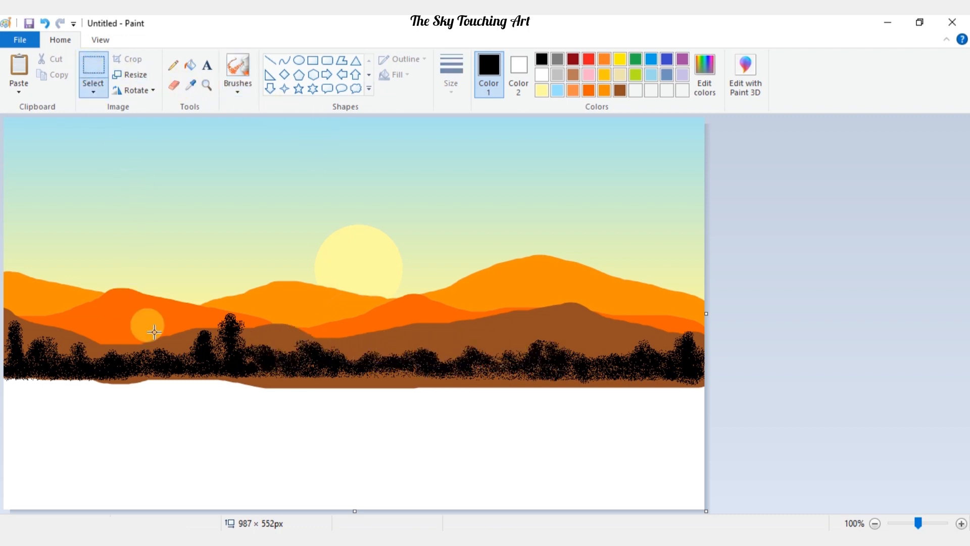
{"action": "left_click_drag", "start_coordinate": [703, 410], "coordinate": [2, 374]}
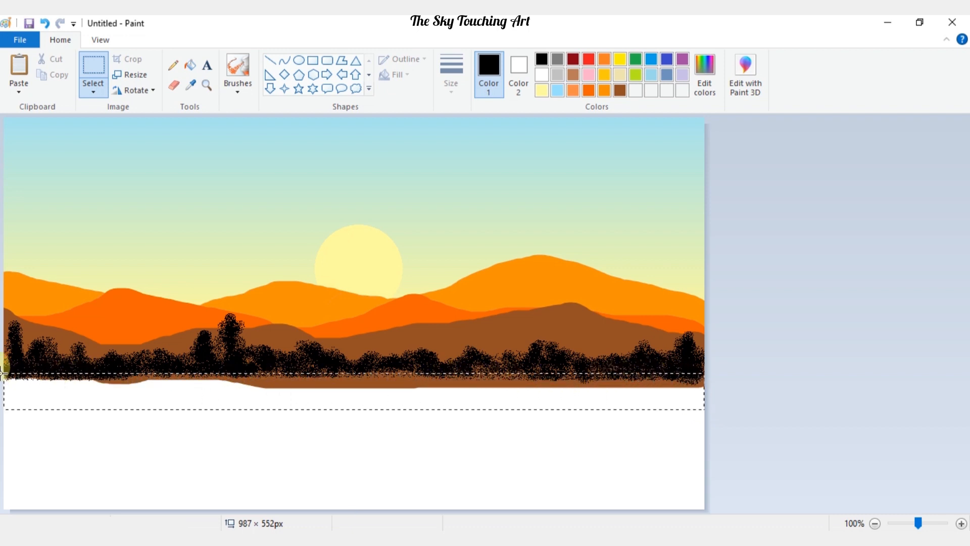
{"action": "key", "text": "Delete"}
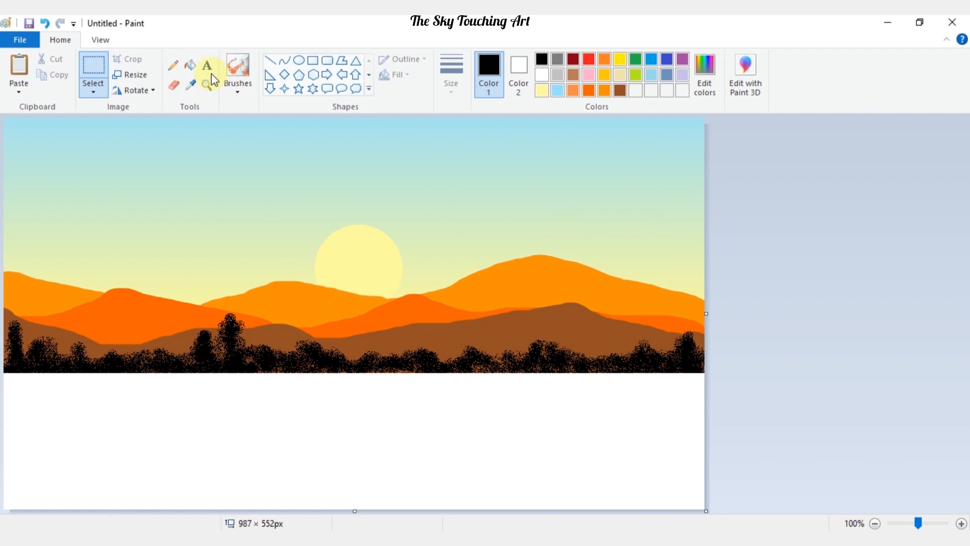
- Draw a black curve for the left bank from below the tallest tree, bulging right, to the lower edge of the canvas
{"action": "left_click", "coordinate": [287, 61]}
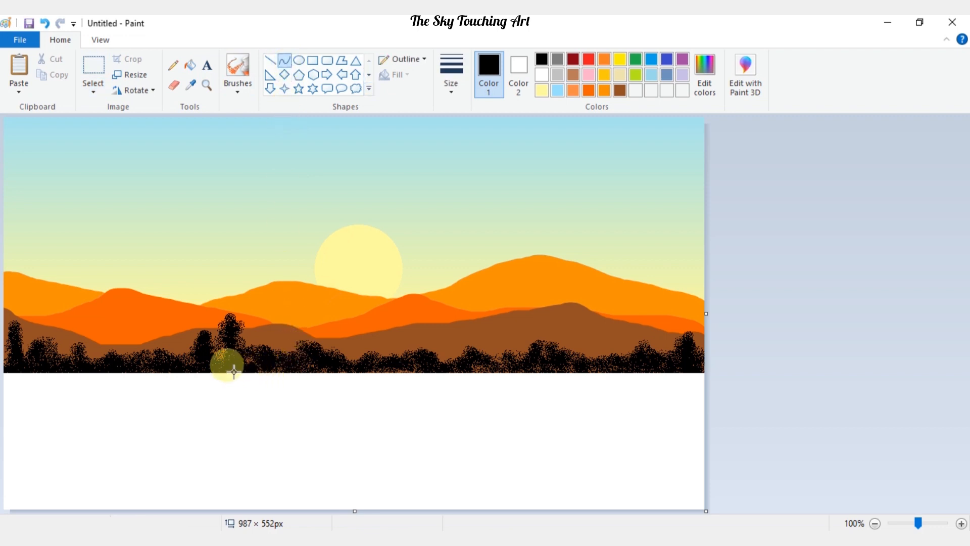
{"action": "left_click_drag", "start_coordinate": [234, 375], "coordinate": [119, 507]}
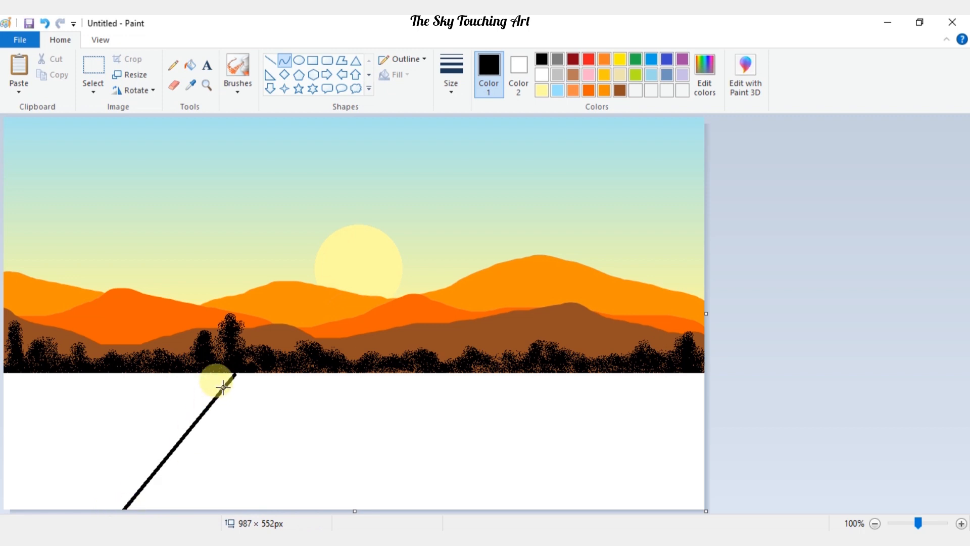
{"action": "left_click_drag", "start_coordinate": [216, 381], "coordinate": [366, 388]}
{"action": "left_click", "coordinate": [516, 422]}
- Draw a second black curve for the right bank from the tree line to the canvas's lower edge, then shift it slightly right
{"action": "left_click_drag", "start_coordinate": [302, 370], "coordinate": [539, 511]}
{"action": "left_click_drag", "start_coordinate": [325, 380], "coordinate": [536, 462]}
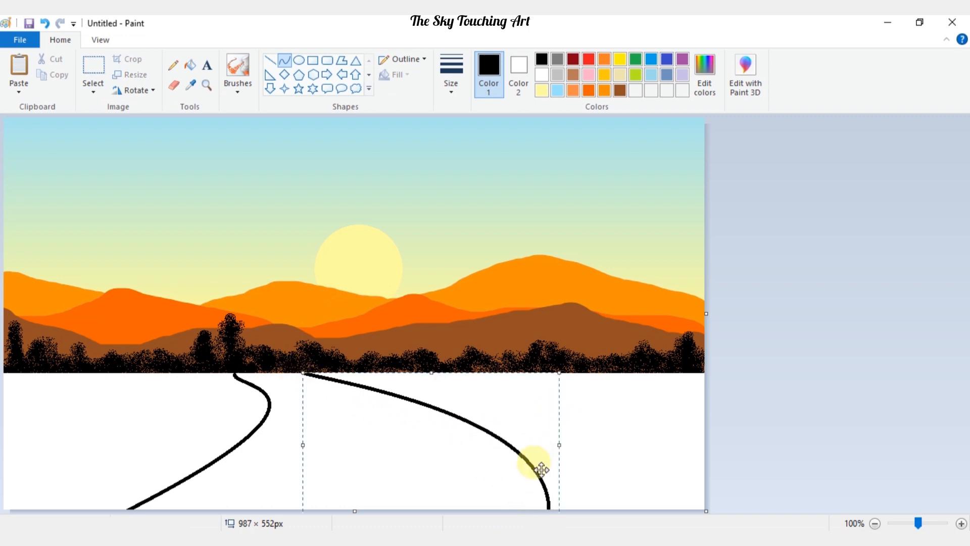
{"action": "key", "text": "Right"}
{"action": "key", "text": "Right"}
{"action": "key", "text": "Right"}
{"action": "key", "text": "Right"}
{"action": "key", "text": "Right"}
{"action": "key", "text": "Right"}
{"action": "key", "text": "Right"}
{"action": "key", "text": "Right"}
{"action": "key", "text": "Right"}
{"action": "key", "text": "Right"}
{"action": "key", "text": "Right"}
{"action": "key", "text": "Right"}
{"action": "key", "text": "Right"}
{"action": "key", "text": "Right"}
{"action": "key", "text": "Right"}
{"action": "key", "text": "Right"}
{"action": "key", "text": "Right"}
{"action": "key", "text": "Right"}
{"action": "key", "text": "Right"}
{"action": "key", "text": "Right"}
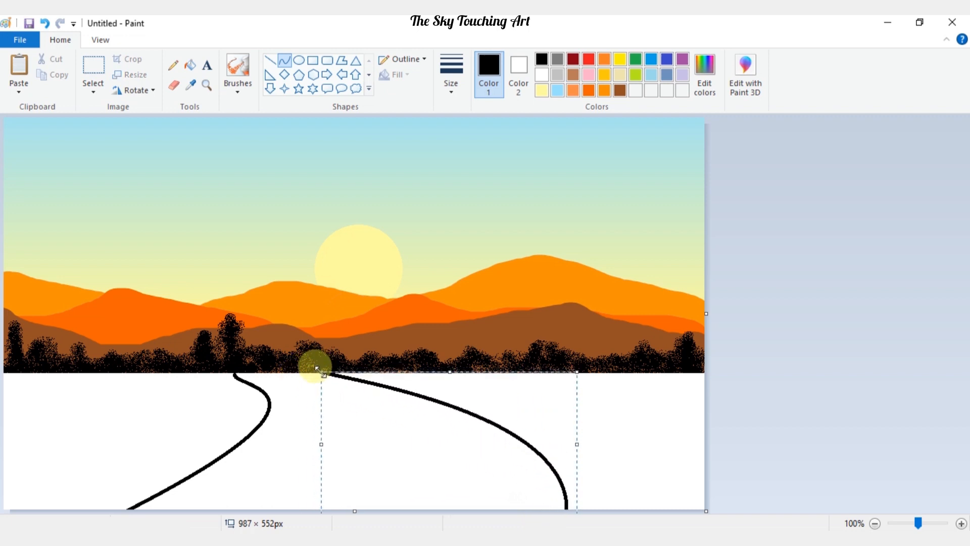
{"action": "left_click", "coordinate": [620, 429]}
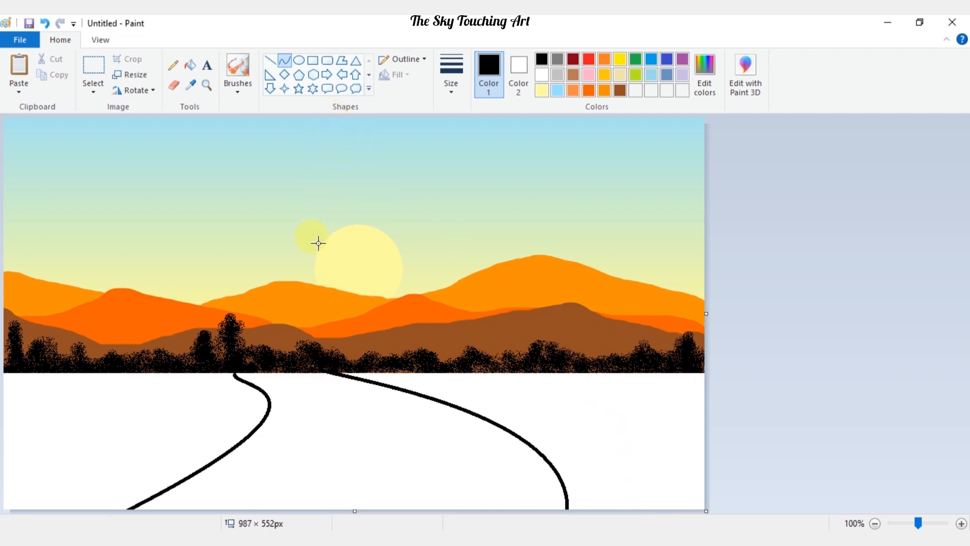
- Fill the ground left of the left curve with brown and darken it to a custom brown (RGB 96, 60, 40)
{"action": "left_click", "coordinate": [190, 65]}
{"action": "left_click", "coordinate": [574, 78]}
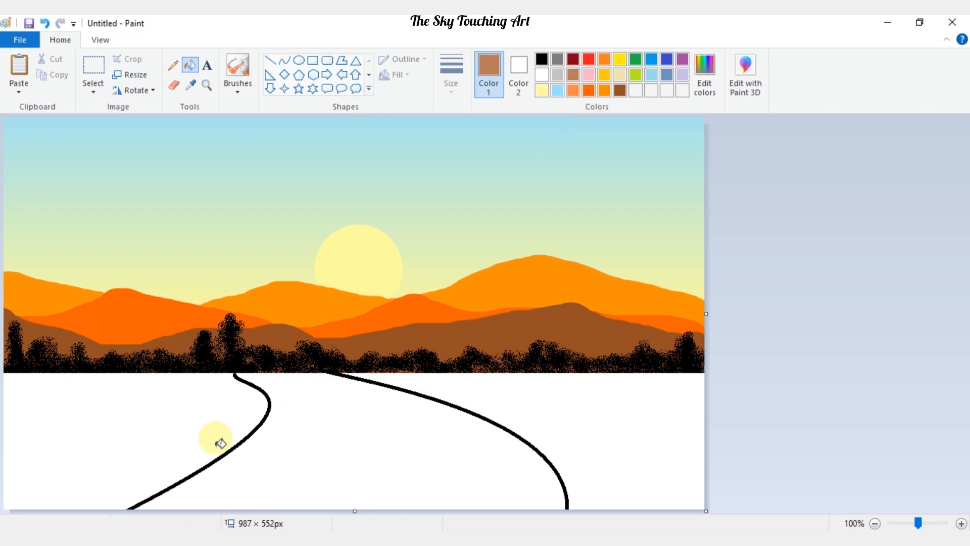
{"action": "left_click", "coordinate": [216, 438]}
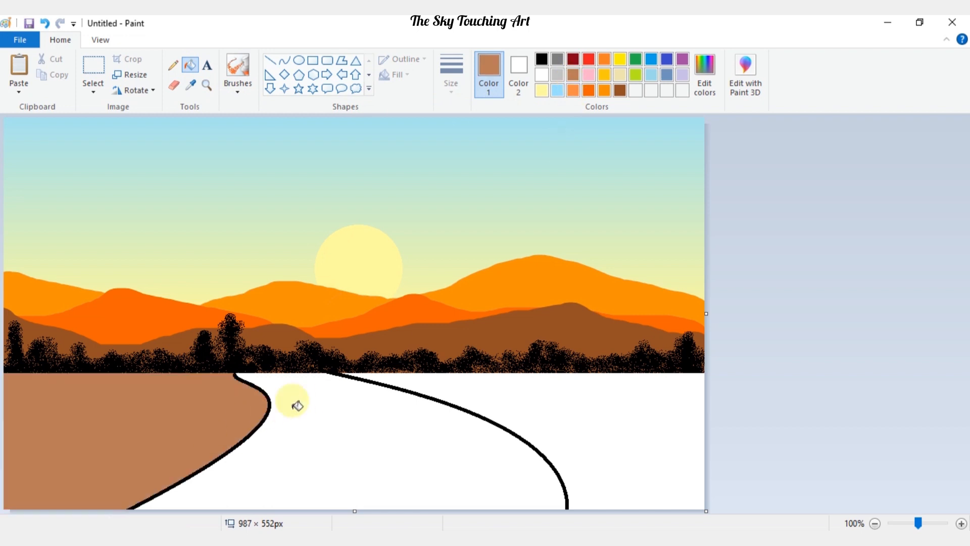
{"action": "left_click", "coordinate": [702, 90]}
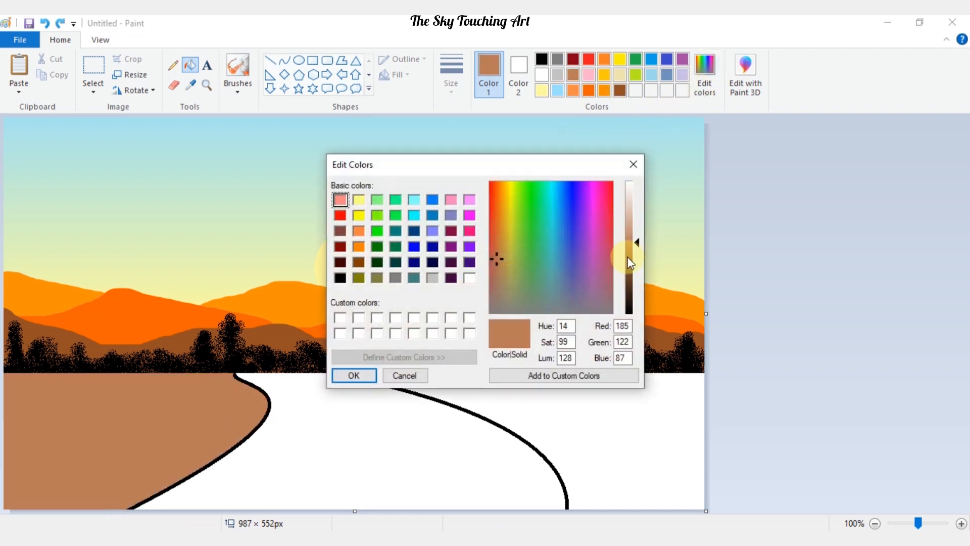
{"action": "left_click_drag", "start_coordinate": [629, 262], "coordinate": [636, 272]}
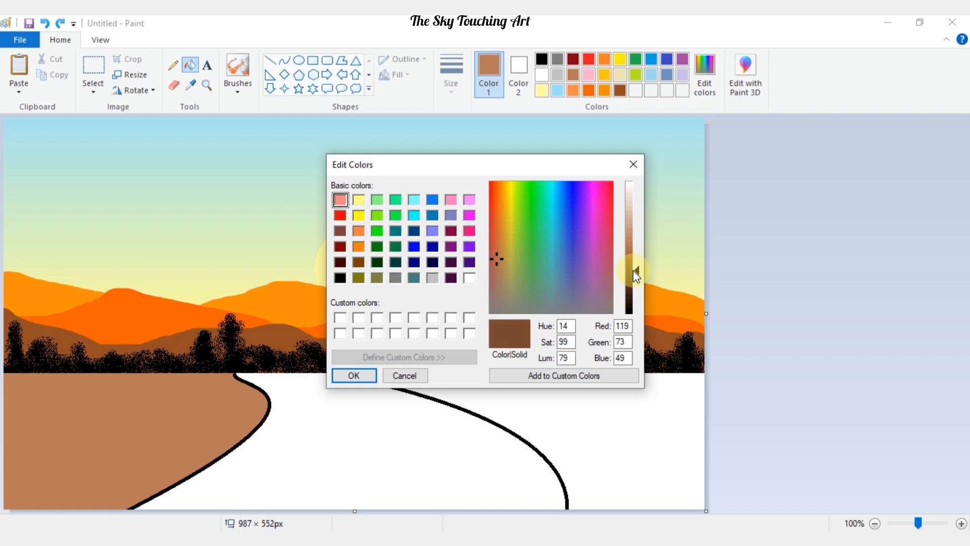
{"action": "left_click_drag", "start_coordinate": [636, 281], "coordinate": [621, 281]}
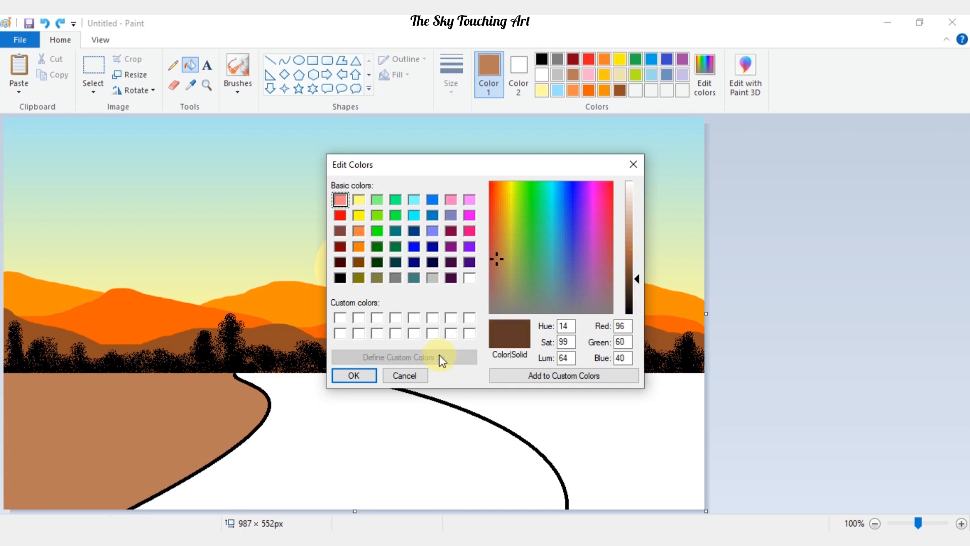
{"action": "left_click", "coordinate": [354, 376]}
{"action": "left_click", "coordinate": [147, 424]}
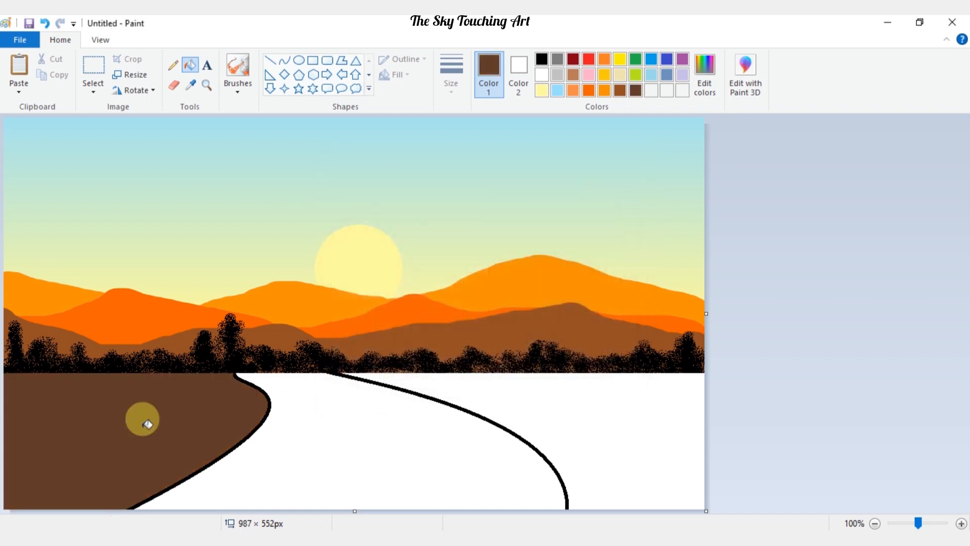
- Paint lighter brown texture patches over the left bank with the Natural pencil brush at its thickest stroke size
{"action": "left_click", "coordinate": [238, 67]}
{"action": "left_click", "coordinate": [242, 91]}
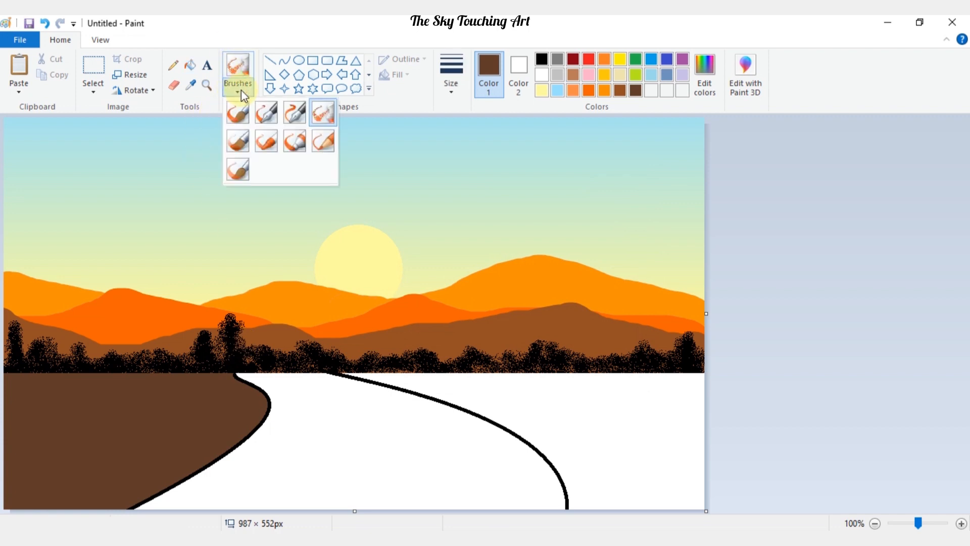
{"action": "left_click", "coordinate": [324, 141]}
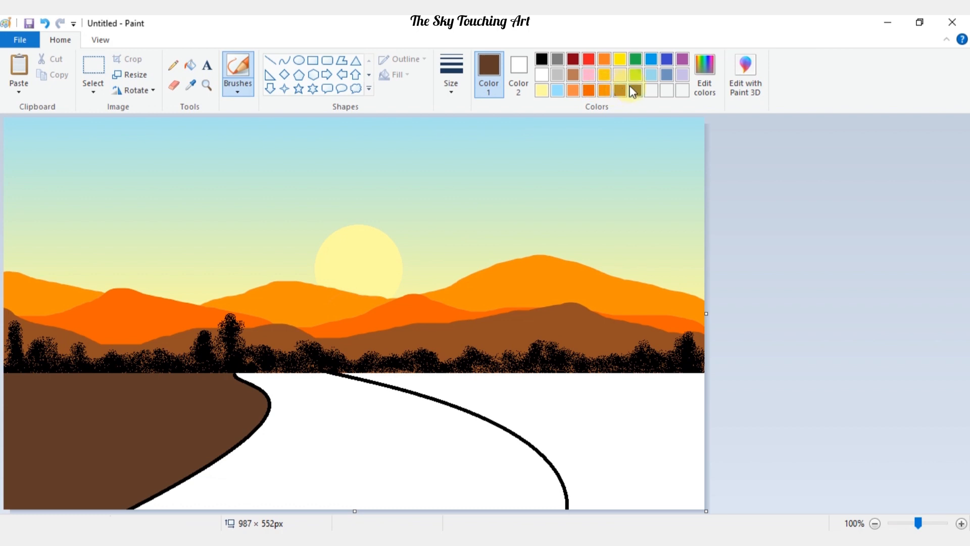
{"action": "left_click", "coordinate": [451, 75]}
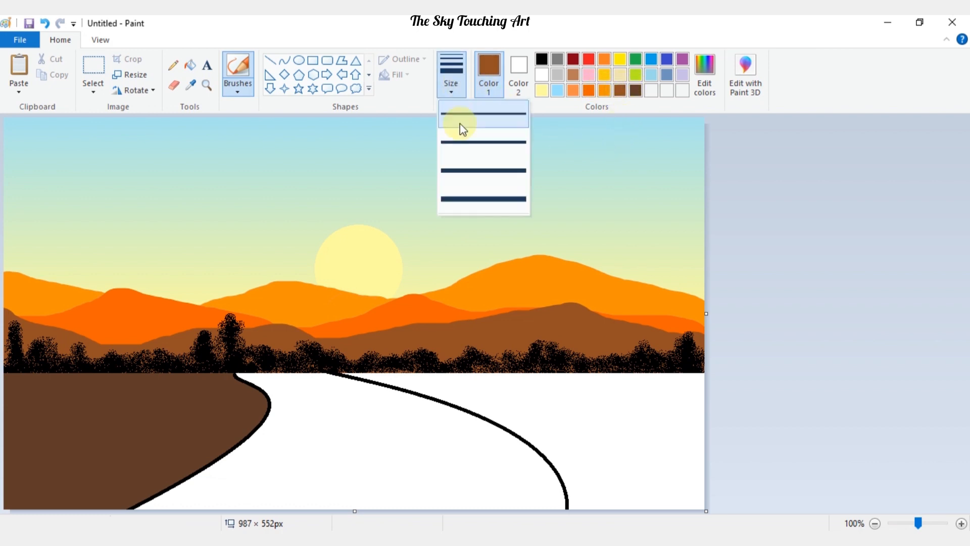
{"action": "left_click", "coordinate": [464, 200]}
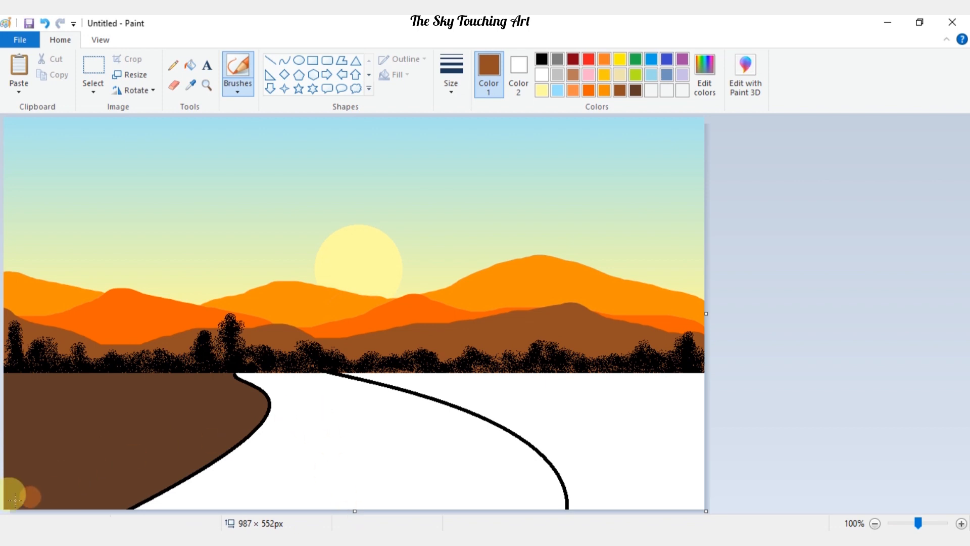
{"action": "left_click_drag", "start_coordinate": [12, 490], "coordinate": [43, 499]}
{"action": "mouse_move", "coordinate": [121, 488]}
{"action": "left_mouse_down"}
{"action": "mouse_move", "coordinate": [46, 496]}
{"action": "mouse_move", "coordinate": [143, 490]}
{"action": "mouse_move", "coordinate": [195, 457]}
{"action": "mouse_move", "coordinate": [147, 486]}
{"action": "mouse_move", "coordinate": [182, 469]}
{"action": "mouse_move", "coordinate": [61, 488]}
{"action": "mouse_move", "coordinate": [67, 465]}
{"action": "mouse_move", "coordinate": [132, 463]}
{"action": "mouse_move", "coordinate": [90, 405]}
{"action": "mouse_move", "coordinate": [174, 419]}
{"action": "mouse_move", "coordinate": [154, 398]}
{"action": "mouse_move", "coordinate": [72, 463]}
{"action": "mouse_move", "coordinate": [60, 422]}
{"action": "left_mouse_up"}
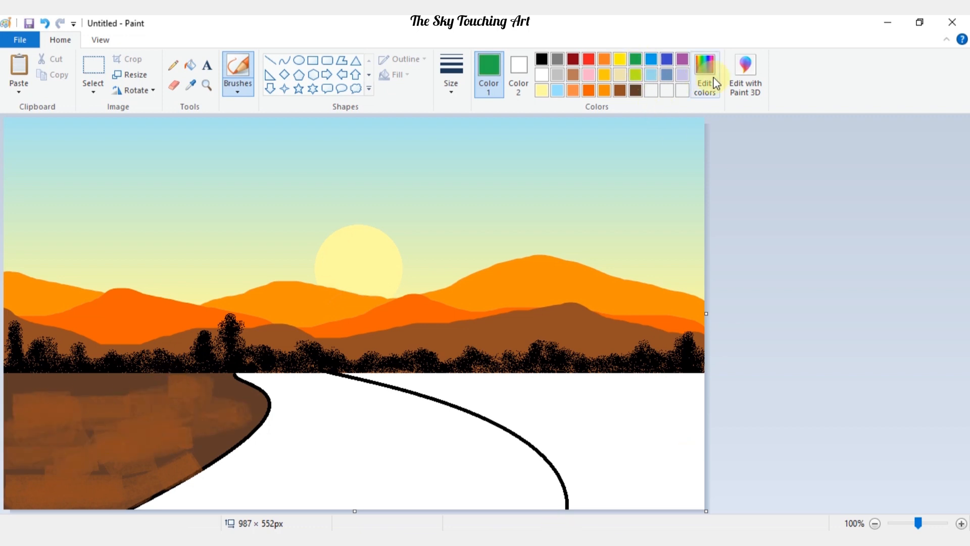
- Mix a custom dark green from the palette green and paint patches of it over the left bank
{"action": "left_click", "coordinate": [717, 84]}
{"action": "left_click", "coordinate": [636, 281]}
{"action": "left_click", "coordinate": [354, 375]}
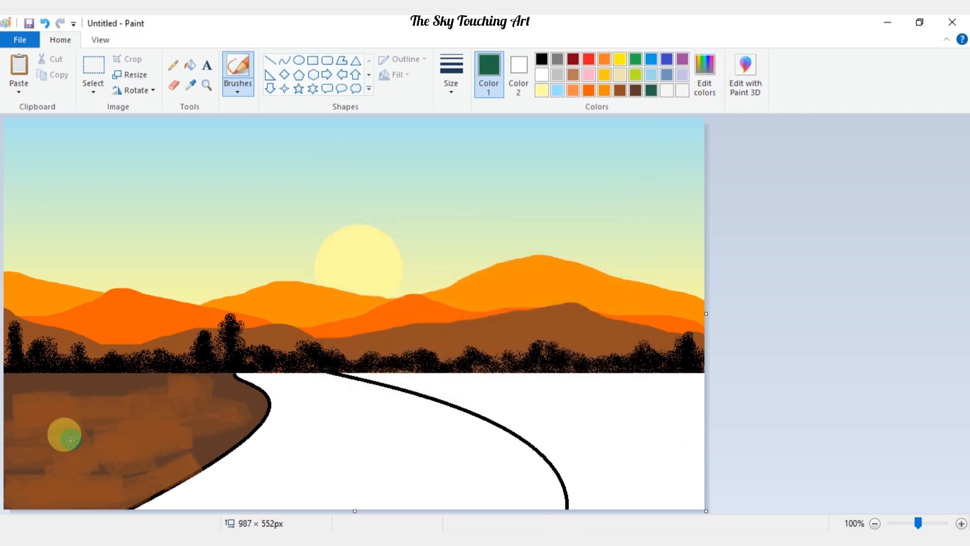
{"action": "mouse_move", "coordinate": [61, 434]}
{"action": "left_mouse_down"}
{"action": "mouse_move", "coordinate": [15, 386]}
{"action": "mouse_move", "coordinate": [91, 457]}
{"action": "mouse_move", "coordinate": [200, 427]}
{"action": "left_mouse_up"}
{"action": "left_click", "coordinate": [485, 456]}
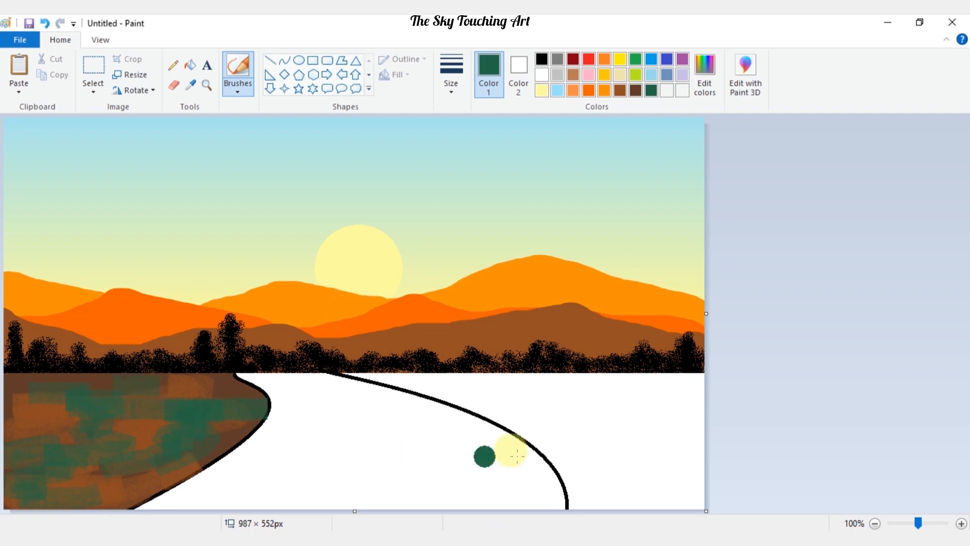
- Draw dark green grass blades all over the left bank with the Pencil at the second stroke size
{"action": "left_click", "coordinate": [173, 65]}
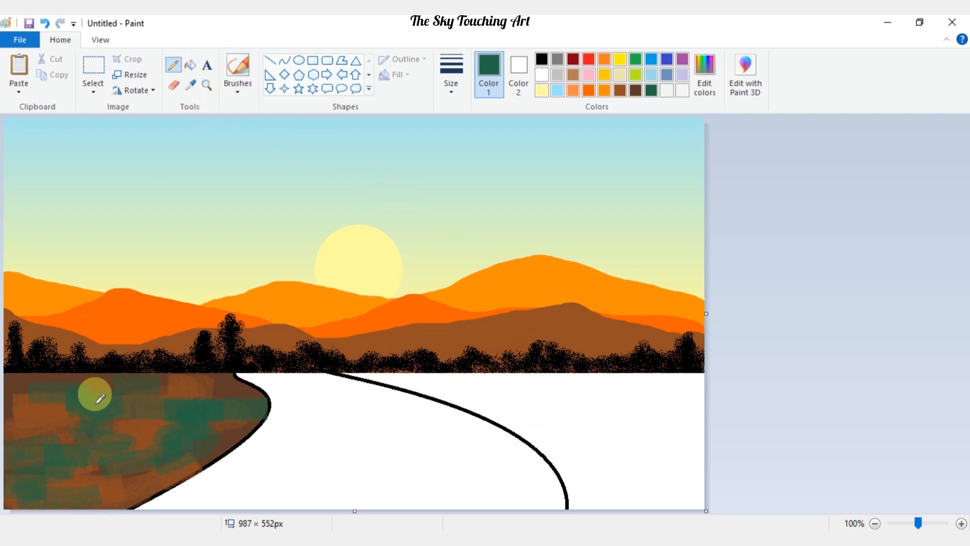
{"action": "left_click", "coordinate": [451, 86]}
{"action": "left_click", "coordinate": [463, 141]}
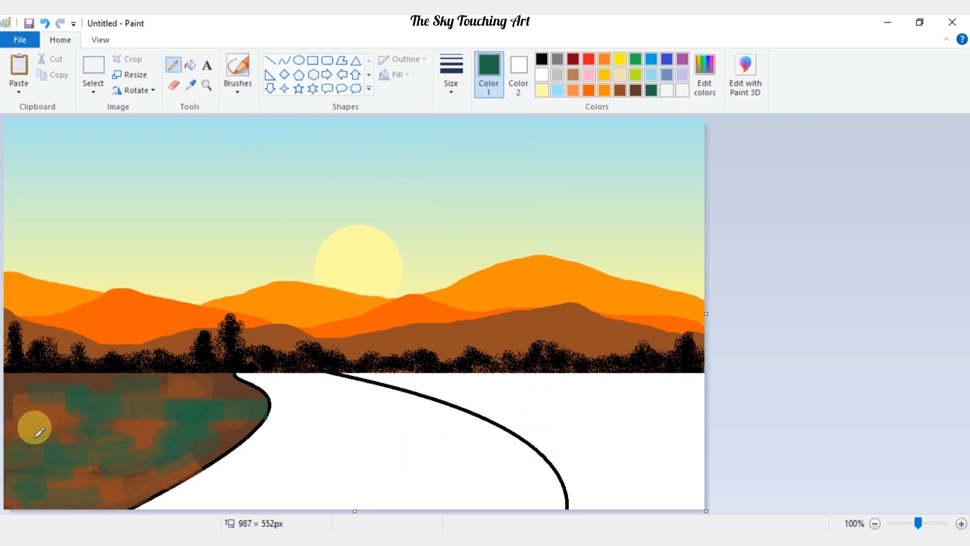
{"action": "left_click_drag", "start_coordinate": [33, 431], "coordinate": [40, 459]}
{"action": "mouse_move", "coordinate": [50, 414]}
{"action": "left_mouse_down"}
{"action": "mouse_move", "coordinate": [64, 429]}
{"action": "mouse_move", "coordinate": [79, 377]}
{"action": "mouse_move", "coordinate": [74, 441]}
{"action": "mouse_move", "coordinate": [51, 490]}
{"action": "mouse_move", "coordinate": [23, 438]}
{"action": "mouse_move", "coordinate": [48, 492]}
{"action": "mouse_move", "coordinate": [81, 405]}
{"action": "mouse_move", "coordinate": [100, 413]}
{"action": "mouse_move", "coordinate": [101, 469]}
{"action": "mouse_move", "coordinate": [103, 401]}
{"action": "mouse_move", "coordinate": [124, 438]}
{"action": "mouse_move", "coordinate": [134, 389]}
{"action": "mouse_move", "coordinate": [171, 442]}
{"action": "mouse_move", "coordinate": [152, 435]}
{"action": "left_mouse_up"}
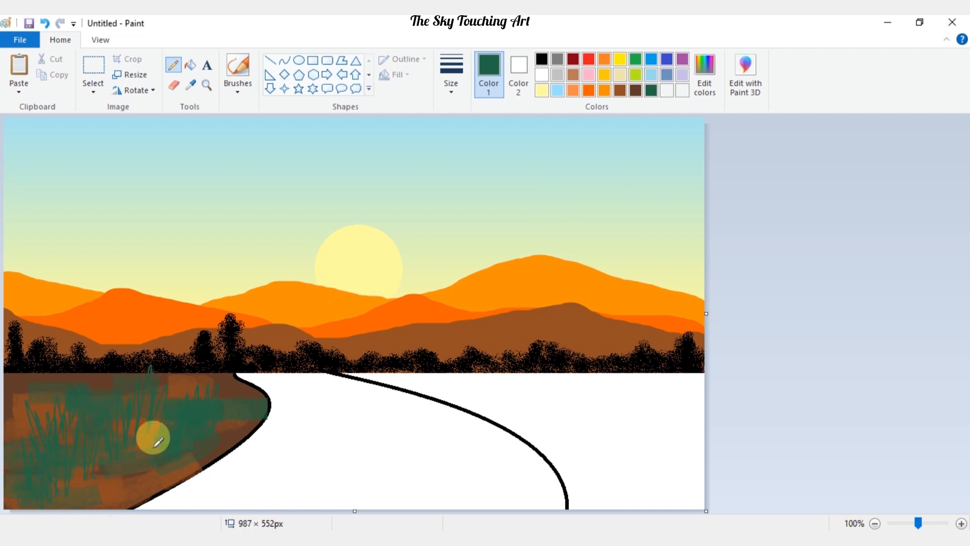
{"action": "mouse_move", "coordinate": [6, 409]}
{"action": "left_mouse_down"}
{"action": "mouse_move", "coordinate": [17, 383]}
{"action": "mouse_move", "coordinate": [37, 404]}
{"action": "mouse_move", "coordinate": [59, 392]}
{"action": "mouse_move", "coordinate": [101, 405]}
{"action": "mouse_move", "coordinate": [132, 392]}
{"action": "mouse_move", "coordinate": [129, 481]}
{"action": "mouse_move", "coordinate": [154, 484]}
{"action": "mouse_move", "coordinate": [206, 436]}
{"action": "mouse_move", "coordinate": [221, 447]}
{"action": "mouse_move", "coordinate": [242, 396]}
{"action": "mouse_move", "coordinate": [180, 390]}
{"action": "left_mouse_up"}
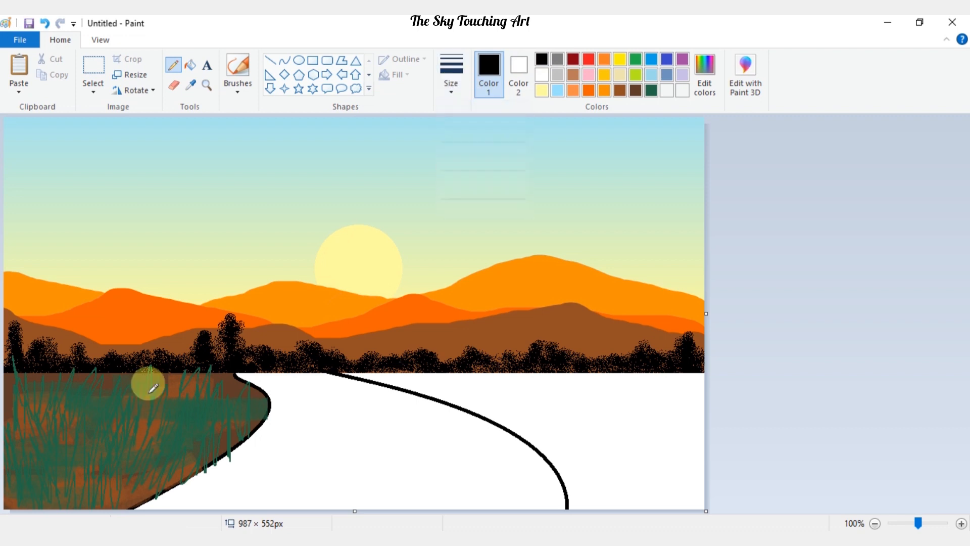
- Add thin black and brown grass strokes with the Pencil among the green blades on the left bank
{"action": "mouse_move", "coordinate": [24, 439]}
{"action": "left_mouse_down"}
{"action": "mouse_move", "coordinate": [58, 448]}
{"action": "mouse_move", "coordinate": [65, 480]}
{"action": "mouse_move", "coordinate": [17, 490]}
{"action": "mouse_move", "coordinate": [51, 451]}
{"action": "mouse_move", "coordinate": [34, 449]}
{"action": "mouse_move", "coordinate": [13, 486]}
{"action": "mouse_move", "coordinate": [61, 499]}
{"action": "mouse_move", "coordinate": [100, 479]}
{"action": "mouse_move", "coordinate": [115, 485]}
{"action": "mouse_move", "coordinate": [134, 448]}
{"action": "mouse_move", "coordinate": [156, 437]}
{"action": "mouse_move", "coordinate": [173, 445]}
{"action": "mouse_move", "coordinate": [197, 431]}
{"action": "mouse_move", "coordinate": [104, 381]}
{"action": "mouse_move", "coordinate": [33, 483]}
{"action": "mouse_move", "coordinate": [87, 440]}
{"action": "mouse_move", "coordinate": [96, 483]}
{"action": "mouse_move", "coordinate": [158, 475]}
{"action": "mouse_move", "coordinate": [208, 414]}
{"action": "left_mouse_up"}
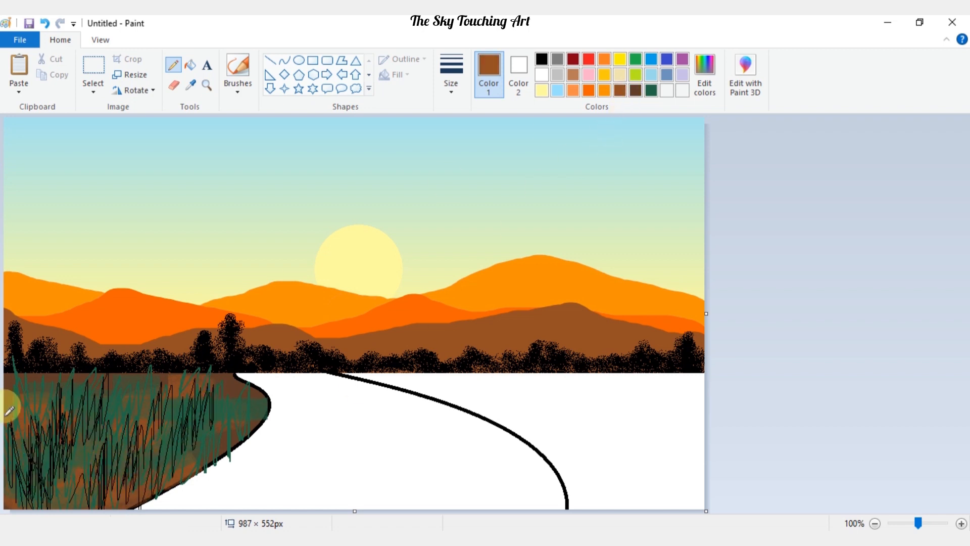
{"action": "mouse_move", "coordinate": [15, 387]}
{"action": "left_mouse_down"}
{"action": "mouse_move", "coordinate": [45, 413]}
{"action": "mouse_move", "coordinate": [66, 454]}
{"action": "mouse_move", "coordinate": [32, 463]}
{"action": "mouse_move", "coordinate": [136, 489]}
{"action": "mouse_move", "coordinate": [195, 415]}
{"action": "mouse_move", "coordinate": [237, 392]}
{"action": "mouse_move", "coordinate": [225, 379]}
{"action": "mouse_move", "coordinate": [140, 439]}
{"action": "mouse_move", "coordinate": [117, 398]}
{"action": "mouse_move", "coordinate": [79, 406]}
{"action": "mouse_move", "coordinate": [93, 395]}
{"action": "mouse_move", "coordinate": [146, 419]}
{"action": "left_mouse_up"}
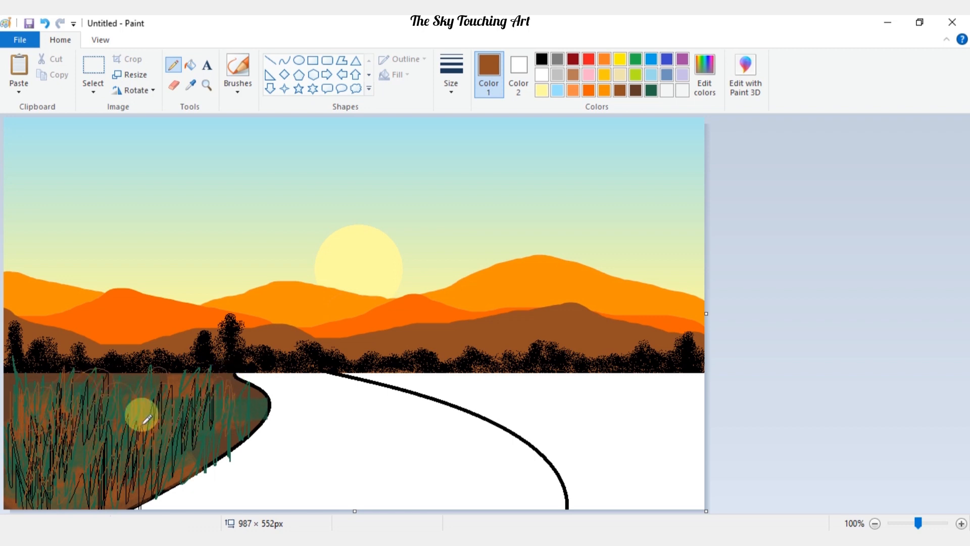
{"action": "mouse_move", "coordinate": [49, 343]}
{"action": "left_mouse_down"}
{"action": "mouse_move", "coordinate": [11, 386]}
{"action": "mouse_move", "coordinate": [13, 369]}
{"action": "mouse_move", "coordinate": [37, 387]}
{"action": "mouse_move", "coordinate": [73, 369]}
{"action": "mouse_move", "coordinate": [108, 370]}
{"action": "mouse_move", "coordinate": [135, 393]}
{"action": "mouse_move", "coordinate": [171, 377]}
{"action": "mouse_move", "coordinate": [194, 391]}
{"action": "mouse_move", "coordinate": [261, 306]}
{"action": "mouse_move", "coordinate": [227, 392]}
{"action": "mouse_move", "coordinate": [229, 379]}
{"action": "mouse_move", "coordinate": [197, 380]}
{"action": "mouse_move", "coordinate": [188, 362]}
{"action": "mouse_move", "coordinate": [160, 398]}
{"action": "mouse_move", "coordinate": [141, 393]}
{"action": "mouse_move", "coordinate": [138, 448]}
{"action": "mouse_move", "coordinate": [81, 395]}
{"action": "mouse_move", "coordinate": [47, 389]}
{"action": "mouse_move", "coordinate": [19, 352]}
{"action": "left_mouse_up"}
{"action": "left_click", "coordinate": [541, 59]}
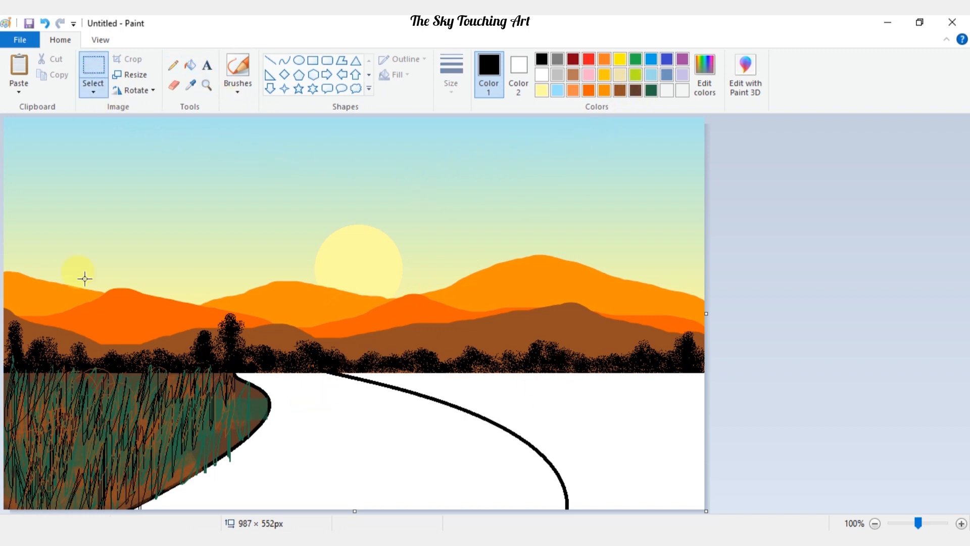
- Copy a rectangular patch of the left bank's grass texture and place a pasted copy at the top of the right bank, below the trees
{"action": "left_click_drag", "start_coordinate": [5, 373], "coordinate": [233, 424]}
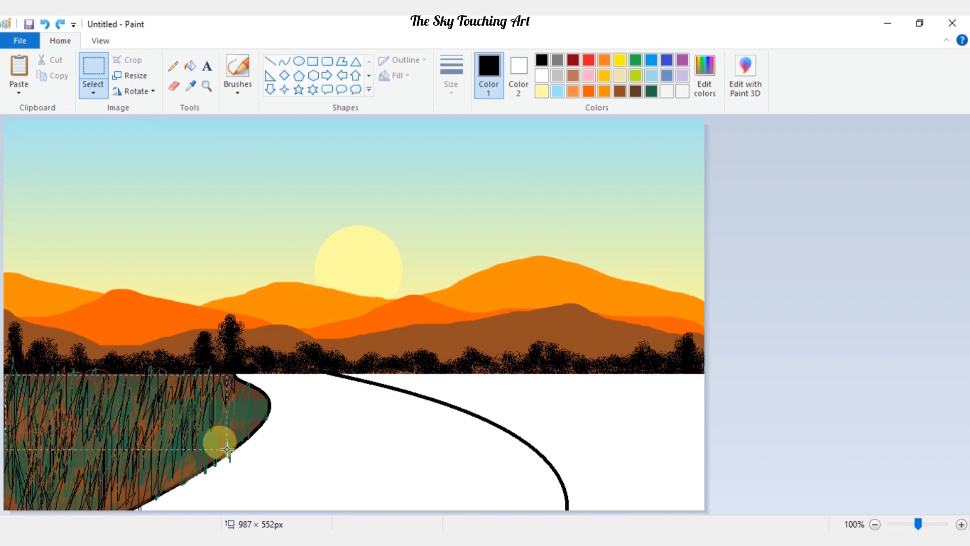
{"action": "left_click_drag", "start_coordinate": [227, 453], "coordinate": [228, 454]}
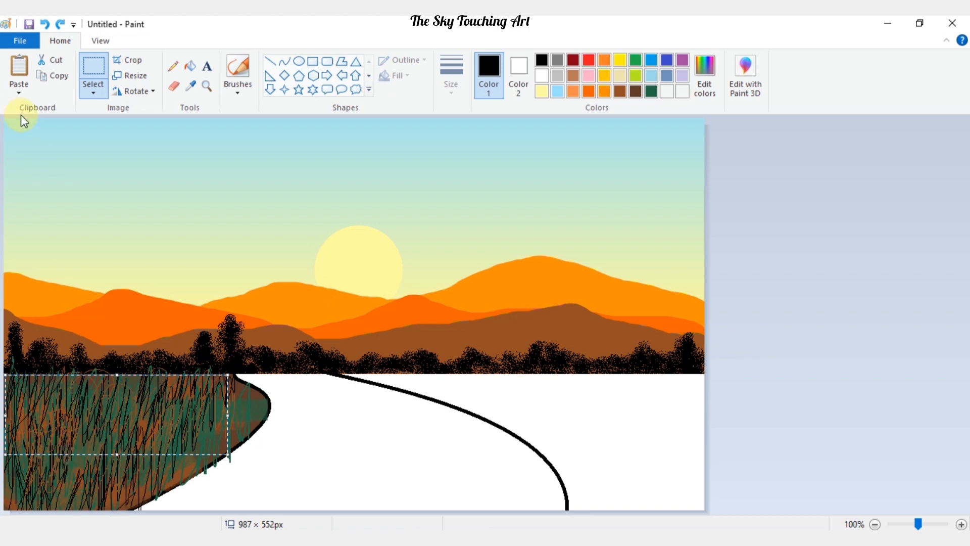
{"action": "left_click", "coordinate": [56, 74]}
{"action": "left_click", "coordinate": [26, 81]}
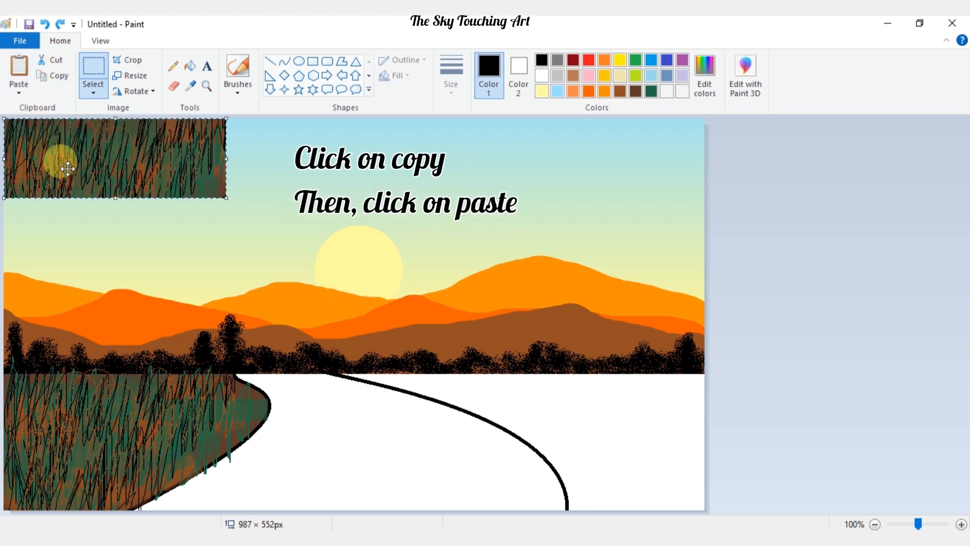
{"action": "left_click_drag", "start_coordinate": [59, 162], "coordinate": [78, 169]}
{"action": "left_click_drag", "start_coordinate": [135, 206], "coordinate": [313, 315]}
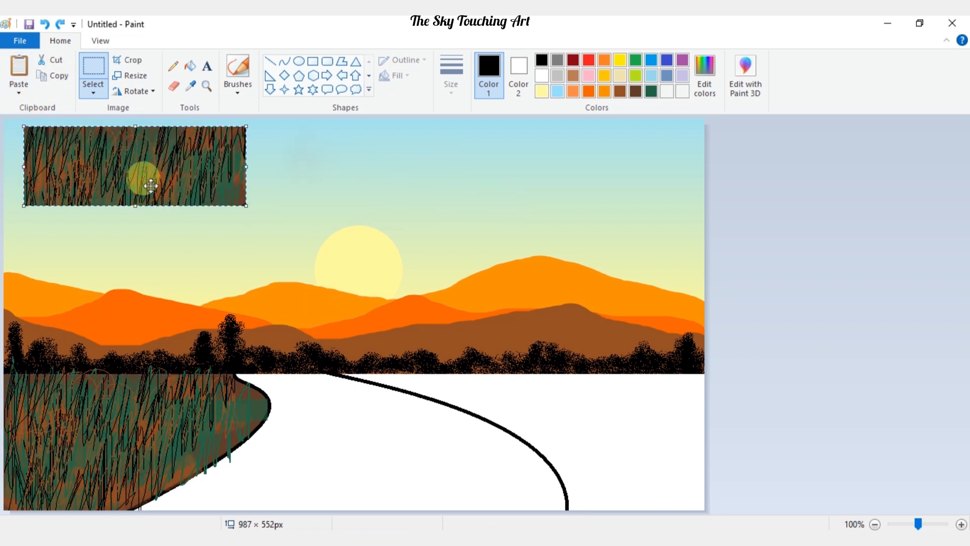
{"action": "left_click_drag", "start_coordinate": [142, 175], "coordinate": [439, 412]}
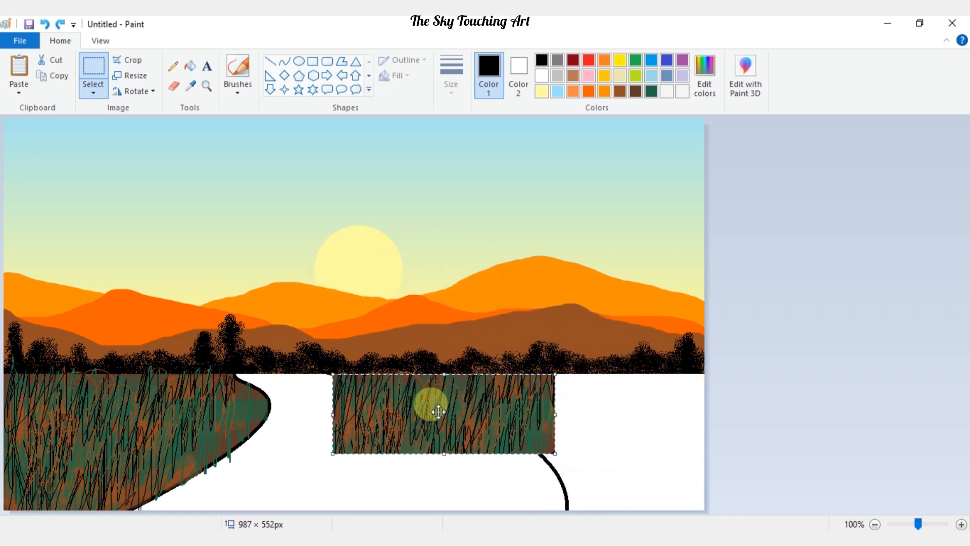
- Paste two more copies of the grass patch to extend the texture to the right bank's outer edge and lower corner
{"action": "left_click", "coordinate": [10, 72]}
{"action": "left_click_drag", "start_coordinate": [48, 162], "coordinate": [605, 423]}
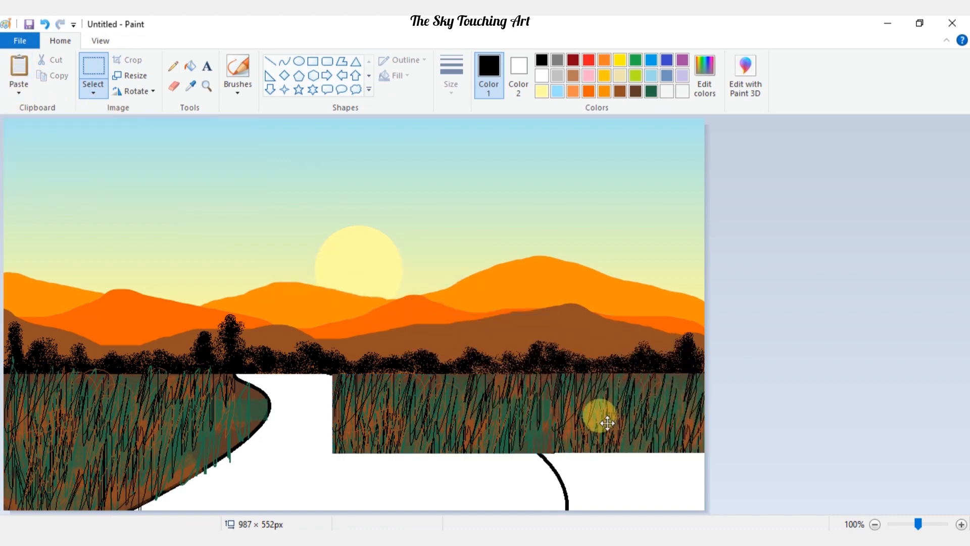
{"action": "left_click", "coordinate": [19, 68]}
{"action": "left_click_drag", "start_coordinate": [50, 161], "coordinate": [594, 490]}
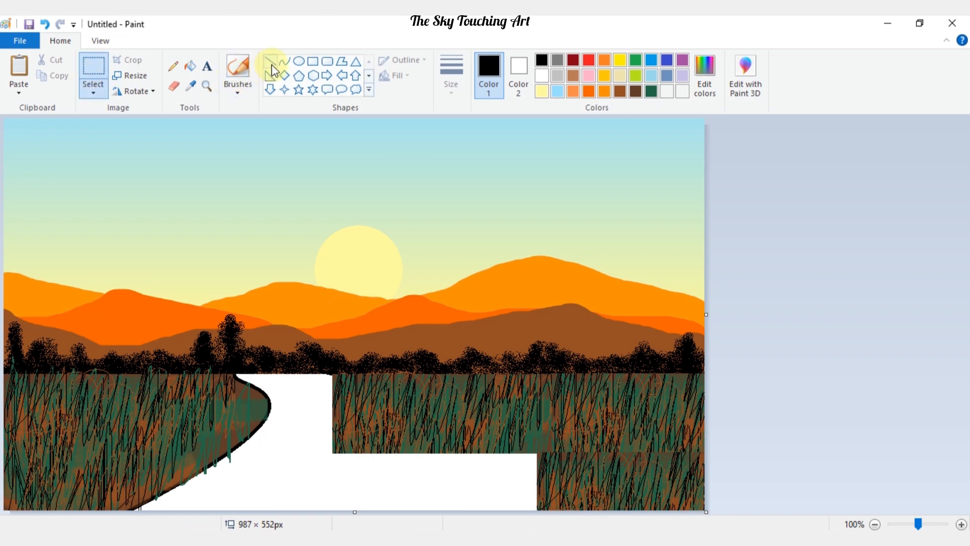
- Redraw the right bank's curved black edge over the grass with the Curve tool, from the tree line to the canvas's lower edge
{"action": "left_click", "coordinate": [284, 61]}
{"action": "mouse_move", "coordinate": [333, 375]}
{"action": "left_mouse_down"}
{"action": "mouse_move", "coordinate": [555, 505]}
{"action": "mouse_move", "coordinate": [581, 515]}
{"action": "mouse_move", "coordinate": [590, 503]}
{"action": "mouse_move", "coordinate": [590, 520]}
{"action": "left_mouse_up"}
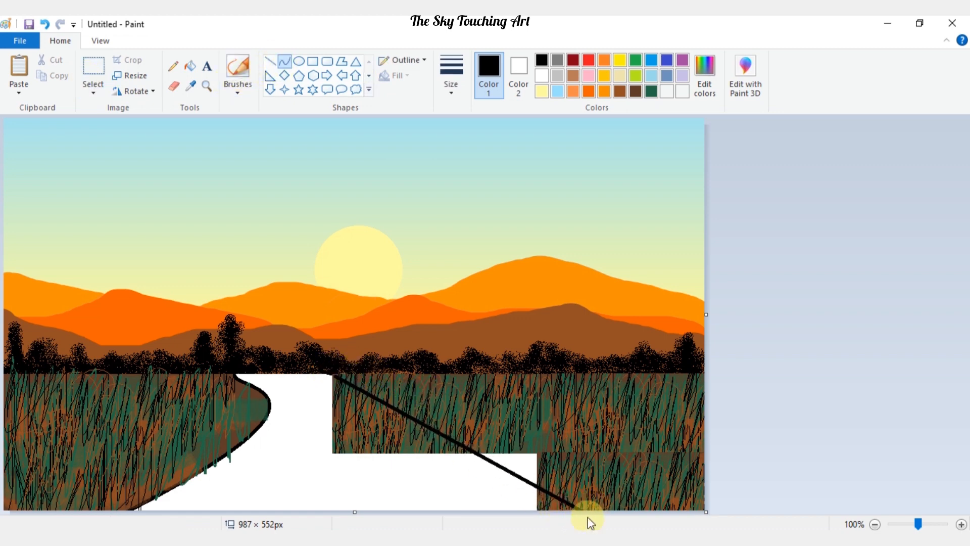
{"action": "left_click_drag", "start_coordinate": [369, 398], "coordinate": [567, 478]}
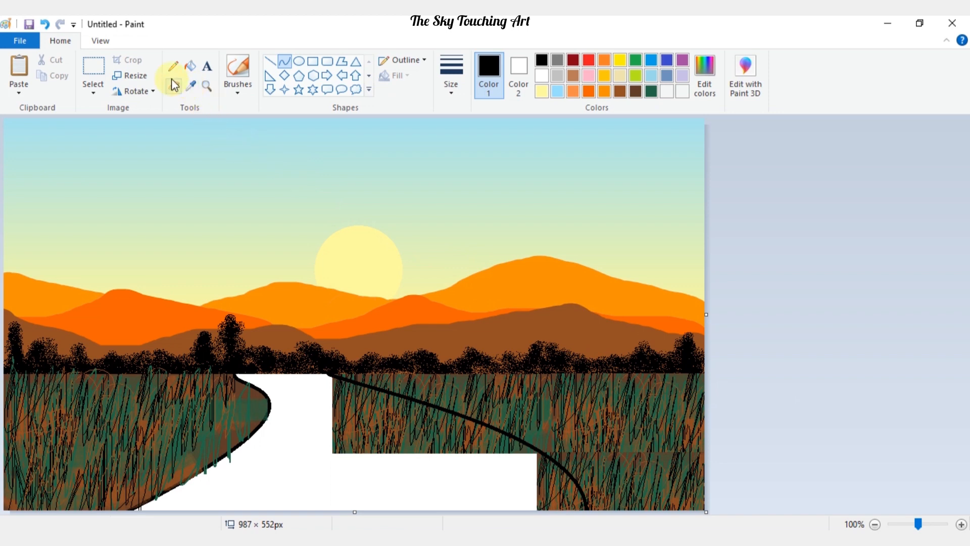
- Delete the excess grass texture inside the right bank's curve using a free-form selection
{"action": "left_click", "coordinate": [93, 88]}
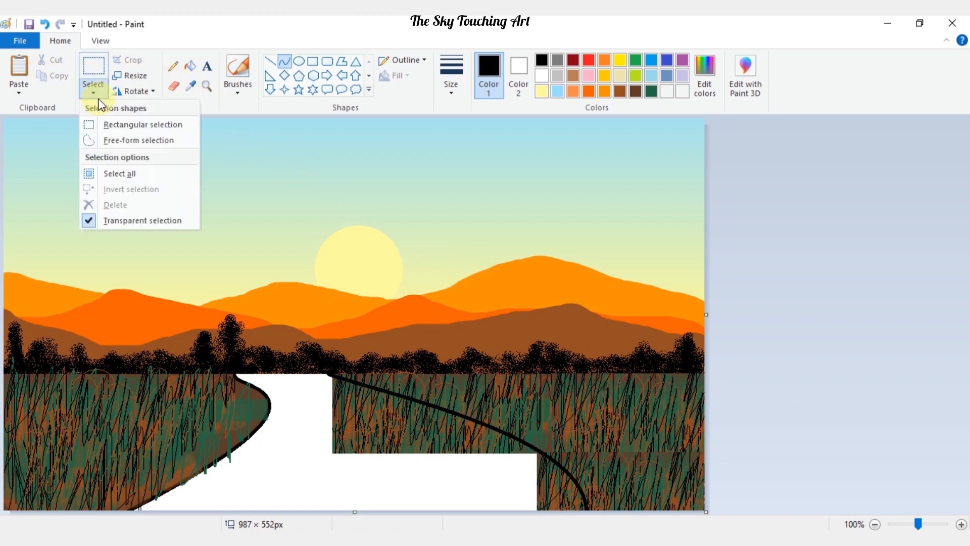
{"action": "left_click", "coordinate": [109, 139]}
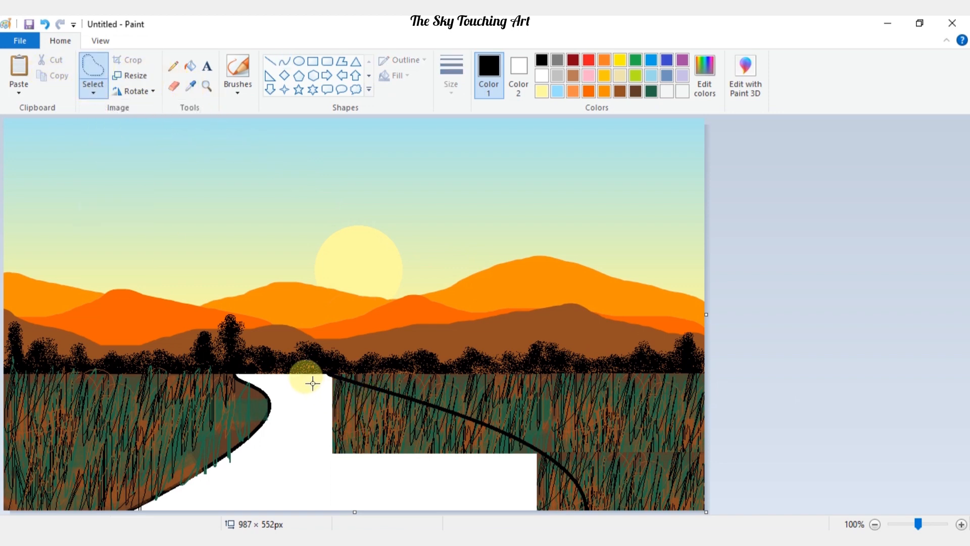
{"action": "mouse_move", "coordinate": [320, 441]}
{"action": "left_mouse_down"}
{"action": "mouse_move", "coordinate": [356, 476]}
{"action": "mouse_move", "coordinate": [491, 493]}
{"action": "mouse_move", "coordinate": [524, 515]}
{"action": "left_mouse_up"}
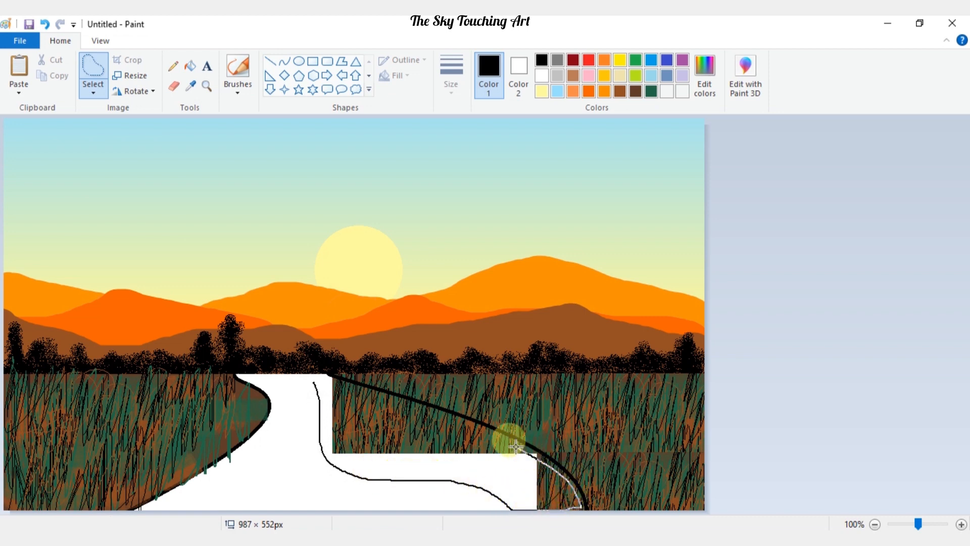
{"action": "mouse_move", "coordinate": [515, 447]}
{"action": "left_mouse_down"}
{"action": "mouse_move", "coordinate": [419, 398]}
{"action": "mouse_move", "coordinate": [378, 392]}
{"action": "left_mouse_up"}
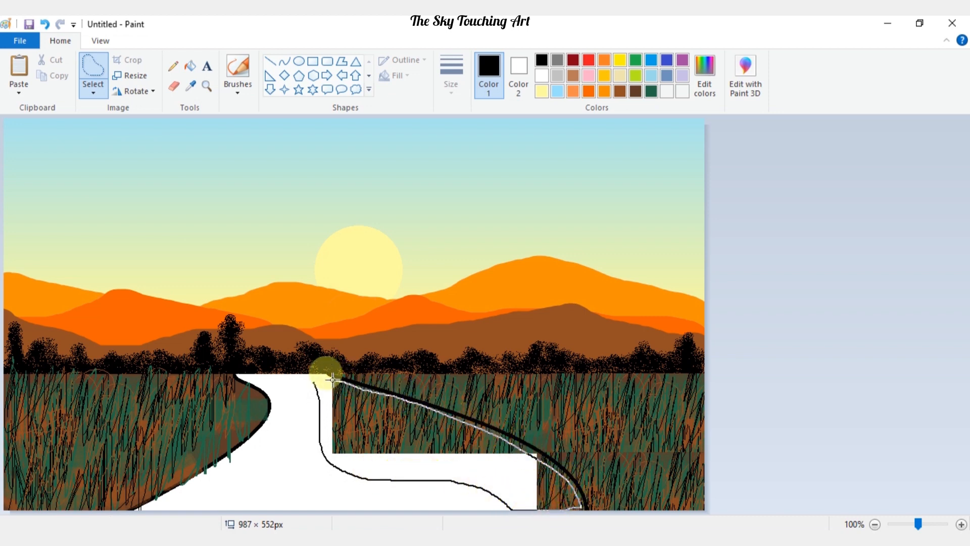
{"action": "left_click_drag", "start_coordinate": [313, 384], "coordinate": [313, 385]}
{"action": "left_click_drag", "start_coordinate": [433, 472], "coordinate": [384, 476]}
{"action": "key", "text": "Delete"}
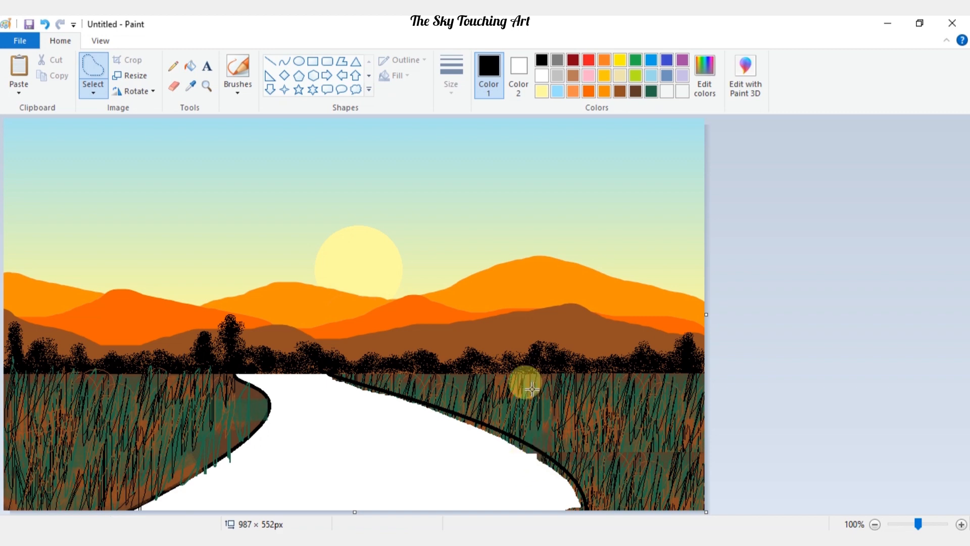
- Erase the leftover grass fragments along the inner side of the right bank's edge with a resized Eraser
{"action": "left_click", "coordinate": [175, 87]}
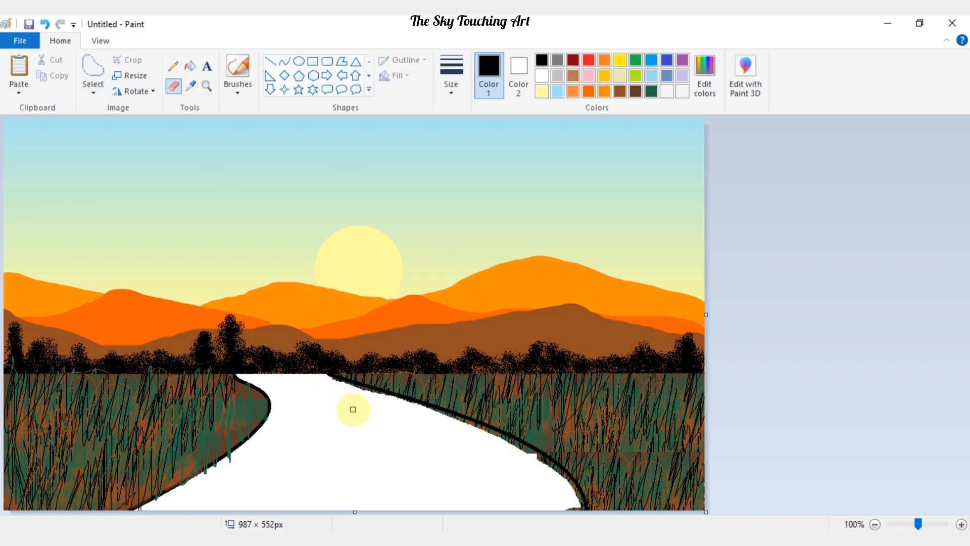
{"action": "left_click", "coordinate": [451, 96]}
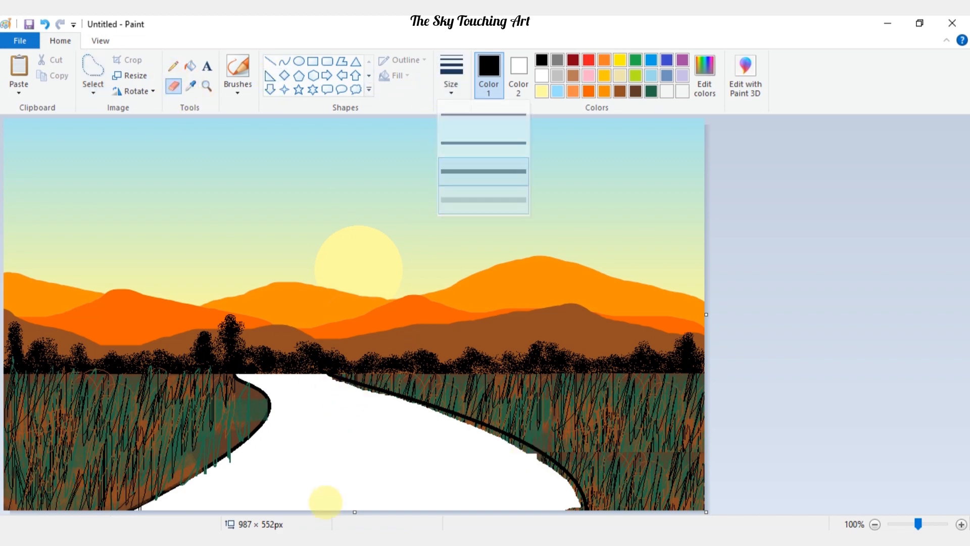
{"action": "left_click", "coordinate": [444, 416]}
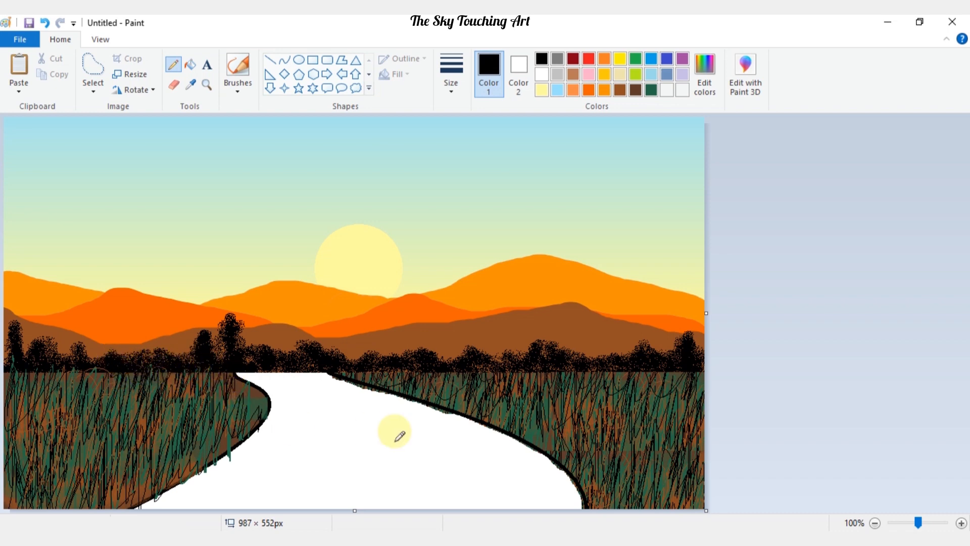
- Fill the white channel between the banks with the palette brown using the Fill tool
{"action": "left_click", "coordinate": [191, 66]}
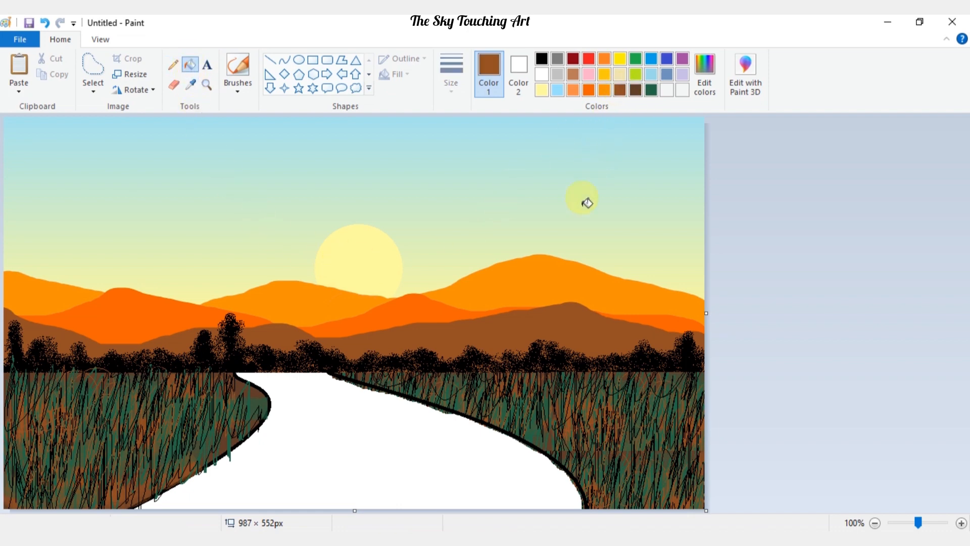
{"action": "left_click", "coordinate": [698, 93]}
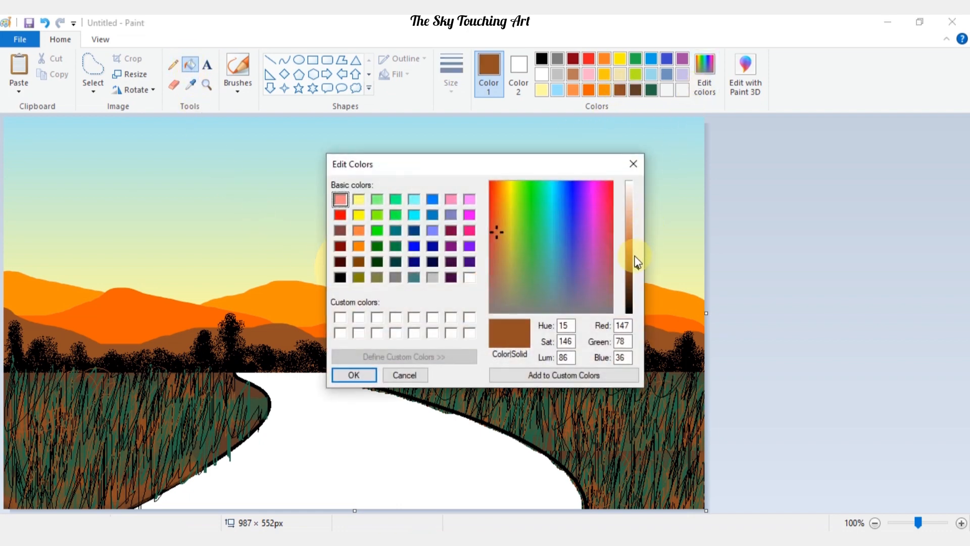
{"action": "left_click", "coordinate": [641, 160]}
{"action": "left_click", "coordinate": [491, 454]}
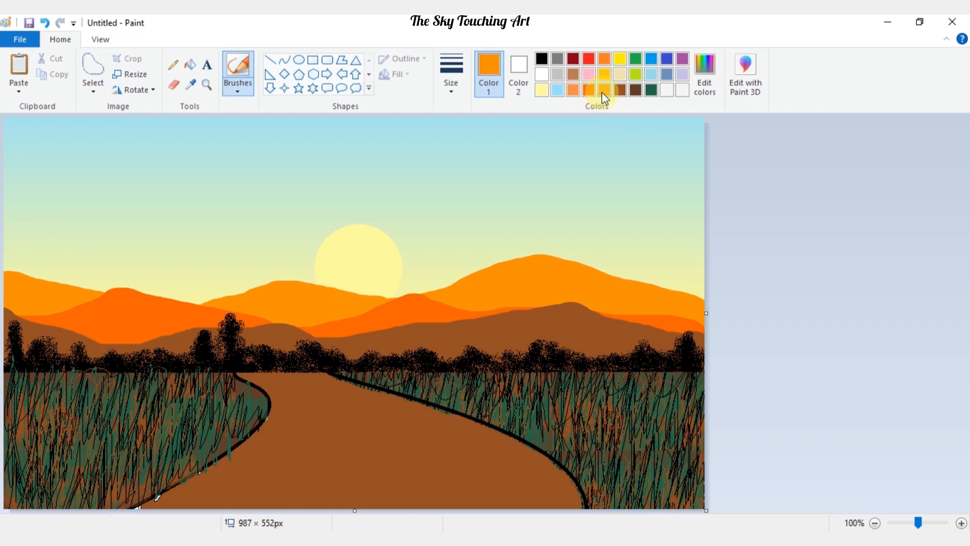
- Brush light orange strokes fanning out from the far end of the brown path over its upper and middle parts
{"action": "left_click_drag", "start_coordinate": [281, 390], "coordinate": [299, 443]}
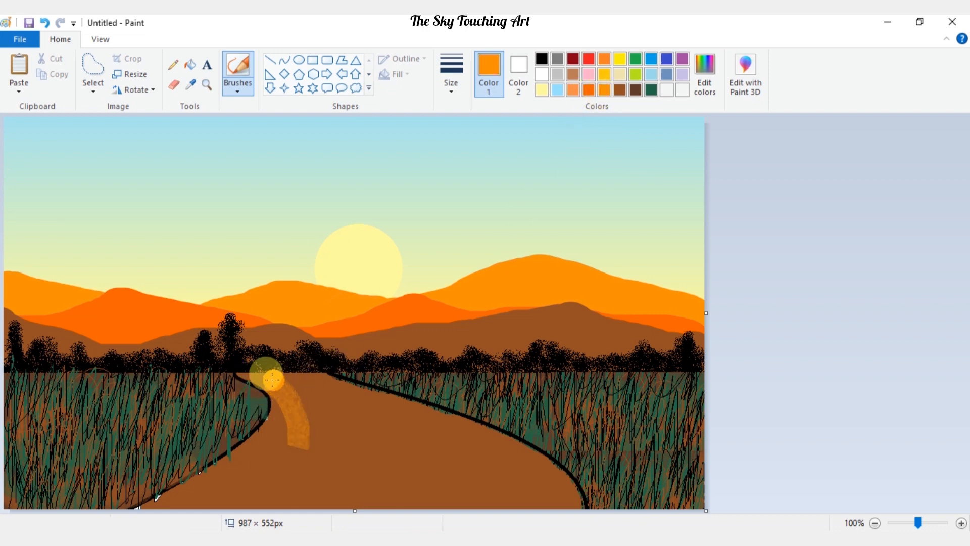
{"action": "mouse_move", "coordinate": [280, 379]}
{"action": "left_mouse_down"}
{"action": "mouse_move", "coordinate": [341, 447]}
{"action": "mouse_move", "coordinate": [387, 421]}
{"action": "mouse_move", "coordinate": [424, 421]}
{"action": "left_mouse_up"}
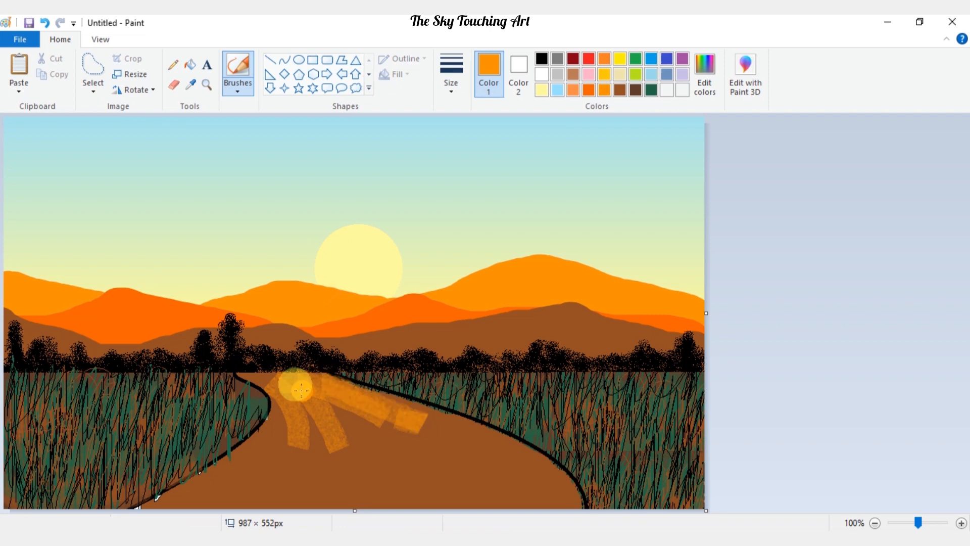
{"action": "mouse_move", "coordinate": [248, 382]}
{"action": "left_mouse_down"}
{"action": "mouse_move", "coordinate": [282, 390]}
{"action": "mouse_move", "coordinate": [266, 449]}
{"action": "mouse_move", "coordinate": [245, 465]}
{"action": "mouse_move", "coordinate": [303, 456]}
{"action": "mouse_move", "coordinate": [285, 405]}
{"action": "mouse_move", "coordinate": [294, 395]}
{"action": "mouse_move", "coordinate": [373, 433]}
{"action": "mouse_move", "coordinate": [405, 418]}
{"action": "mouse_move", "coordinate": [388, 412]}
{"action": "mouse_move", "coordinate": [357, 446]}
{"action": "mouse_move", "coordinate": [218, 482]}
{"action": "mouse_move", "coordinate": [293, 500]}
{"action": "left_mouse_up"}
{"action": "mouse_move", "coordinate": [373, 403]}
{"action": "left_mouse_down"}
{"action": "mouse_move", "coordinate": [416, 410]}
{"action": "mouse_move", "coordinate": [379, 448]}
{"action": "left_mouse_up"}
- Brush deeper orange strokes over the light orange area and outward across the lower part of the path
{"action": "left_click", "coordinate": [588, 90]}
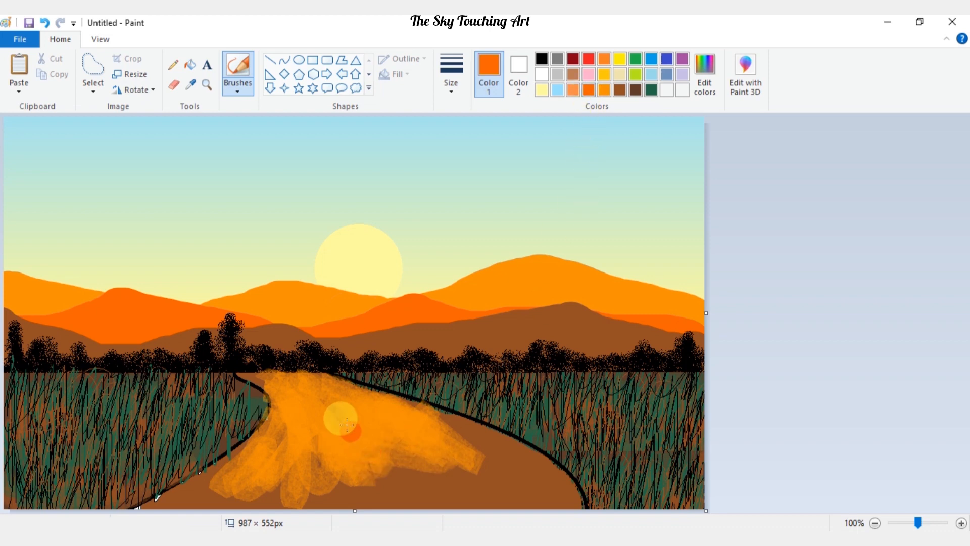
{"action": "mouse_move", "coordinate": [340, 418]}
{"action": "left_mouse_down"}
{"action": "mouse_move", "coordinate": [363, 421]}
{"action": "mouse_move", "coordinate": [359, 459]}
{"action": "mouse_move", "coordinate": [321, 440]}
{"action": "mouse_move", "coordinate": [268, 484]}
{"action": "mouse_move", "coordinate": [207, 489]}
{"action": "mouse_move", "coordinate": [230, 474]}
{"action": "mouse_move", "coordinate": [274, 398]}
{"action": "mouse_move", "coordinate": [282, 479]}
{"action": "mouse_move", "coordinate": [312, 426]}
{"action": "mouse_move", "coordinate": [262, 378]}
{"action": "mouse_move", "coordinate": [389, 466]}
{"action": "mouse_move", "coordinate": [394, 425]}
{"action": "mouse_move", "coordinate": [519, 481]}
{"action": "mouse_move", "coordinate": [383, 478]}
{"action": "mouse_move", "coordinate": [318, 504]}
{"action": "mouse_move", "coordinate": [250, 500]}
{"action": "mouse_move", "coordinate": [427, 479]}
{"action": "mouse_move", "coordinate": [474, 438]}
{"action": "mouse_move", "coordinate": [539, 476]}
{"action": "left_mouse_up"}
{"action": "left_click", "coordinate": [400, 216]}
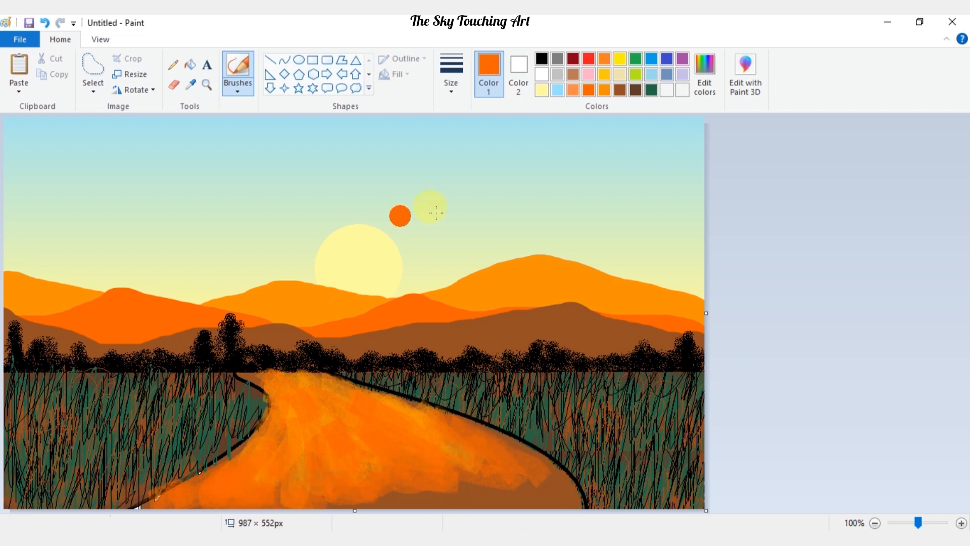
- Mix a custom burnt orange from the deeper orange and brush it over the lower and middle parts of the path
{"action": "left_click", "coordinate": [704, 82]}
{"action": "key", "text": "Return"}
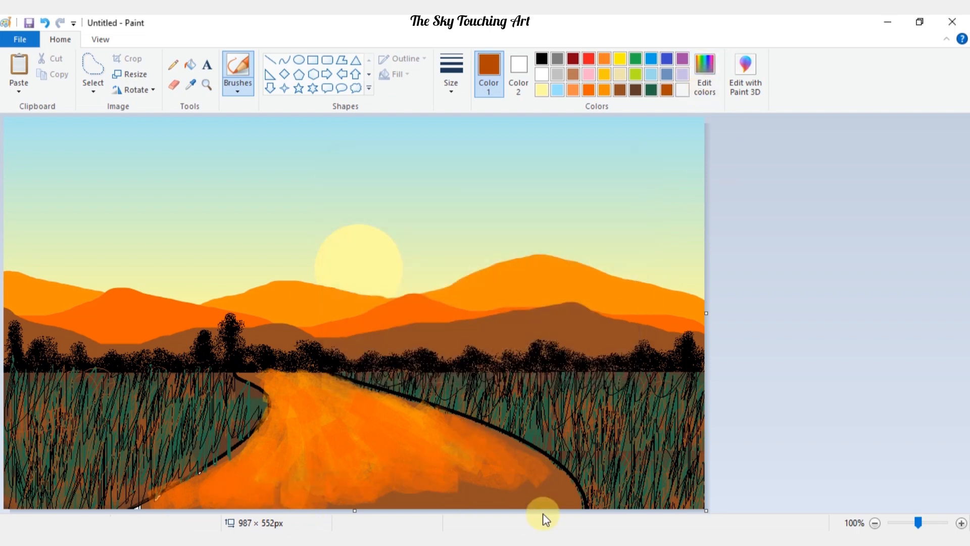
{"action": "mouse_move", "coordinate": [557, 498]}
{"action": "left_mouse_down"}
{"action": "mouse_move", "coordinate": [538, 506]}
{"action": "mouse_move", "coordinate": [476, 469]}
{"action": "mouse_move", "coordinate": [348, 496]}
{"action": "mouse_move", "coordinate": [273, 485]}
{"action": "left_mouse_up"}
{"action": "mouse_move", "coordinate": [411, 516]}
{"action": "left_mouse_down"}
{"action": "mouse_move", "coordinate": [504, 462]}
{"action": "mouse_move", "coordinate": [298, 429]}
{"action": "mouse_move", "coordinate": [264, 474]}
{"action": "mouse_move", "coordinate": [170, 493]}
{"action": "mouse_move", "coordinate": [207, 485]}
{"action": "mouse_move", "coordinate": [232, 521]}
{"action": "mouse_move", "coordinate": [303, 472]}
{"action": "mouse_move", "coordinate": [320, 416]}
{"action": "mouse_move", "coordinate": [346, 401]}
{"action": "mouse_move", "coordinate": [445, 439]}
{"action": "left_mouse_up"}
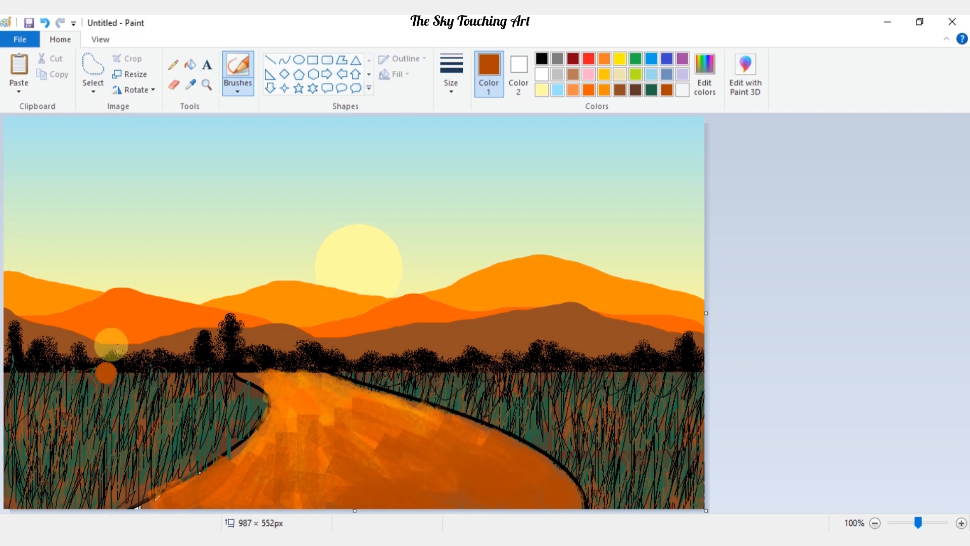
- Mix a slightly lighter custom burnt orange and blend it over the upper and middle parts of the path
{"action": "left_click", "coordinate": [699, 90]}
{"action": "left_click_drag", "start_coordinate": [629, 257], "coordinate": [631, 259]}
{"action": "left_click", "coordinate": [353, 375]}
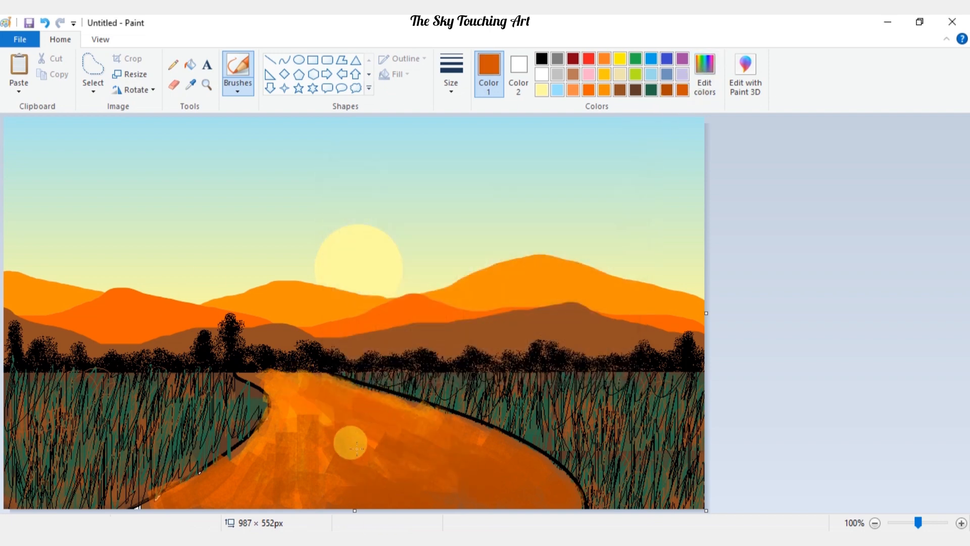
{"action": "mouse_move", "coordinate": [238, 375]}
{"action": "left_mouse_down"}
{"action": "mouse_move", "coordinate": [289, 455]}
{"action": "mouse_move", "coordinate": [274, 425]}
{"action": "mouse_move", "coordinate": [287, 404]}
{"action": "mouse_move", "coordinate": [306, 499]}
{"action": "mouse_move", "coordinate": [324, 501]}
{"action": "mouse_move", "coordinate": [410, 461]}
{"action": "left_mouse_up"}
{"action": "left_click", "coordinate": [502, 322]}
- Mix a custom dark brown (RGB 103, 54, 24) and brush streaks of it over the lower half of the path
{"action": "left_click", "coordinate": [627, 92]}
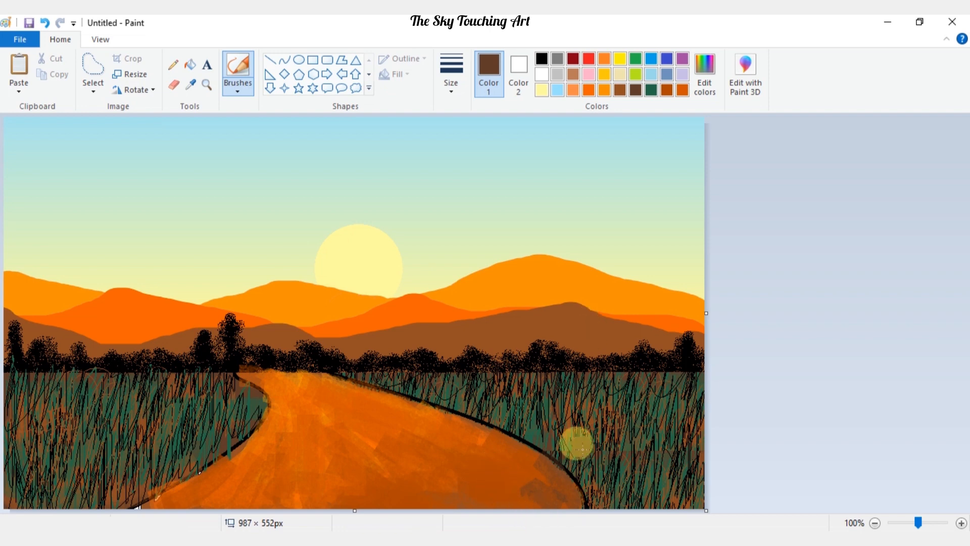
{"action": "left_click", "coordinate": [702, 84]}
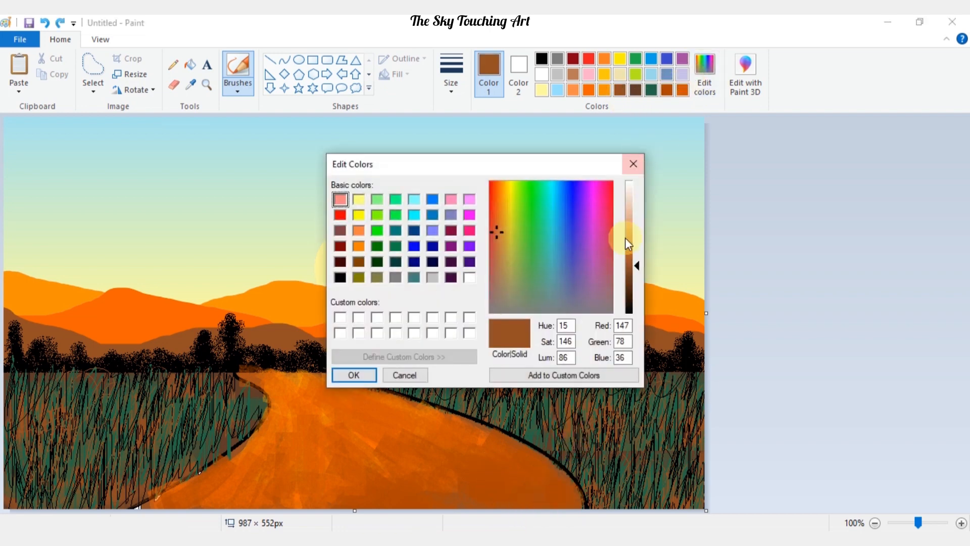
{"action": "left_click", "coordinate": [354, 376]}
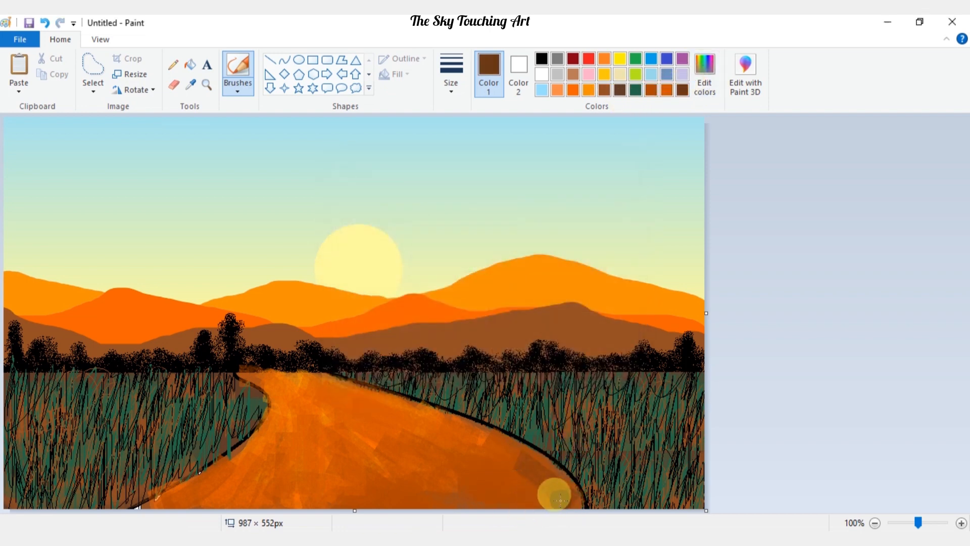
{"action": "left_click_drag", "start_coordinate": [516, 498], "coordinate": [504, 521]}
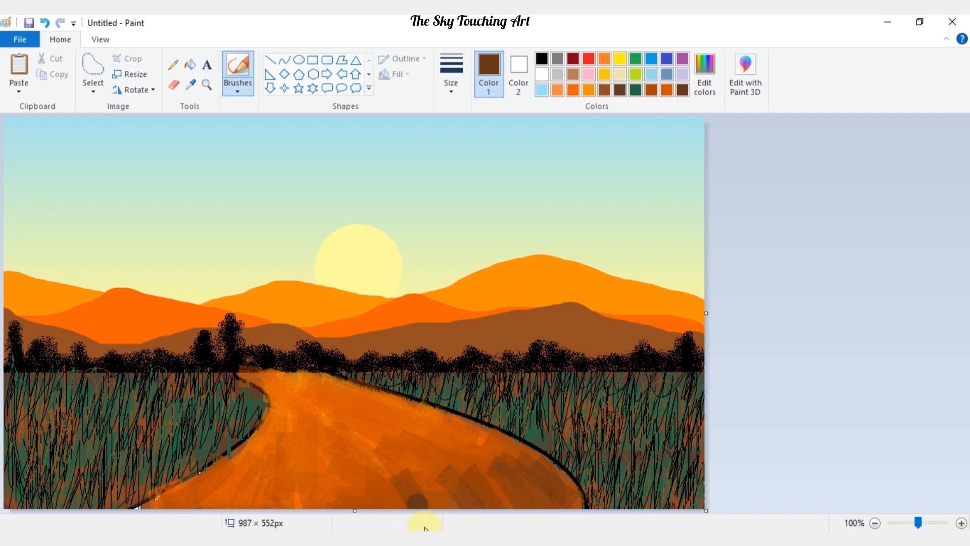
{"action": "mouse_move", "coordinate": [425, 528]}
{"action": "left_mouse_down"}
{"action": "mouse_move", "coordinate": [389, 529]}
{"action": "mouse_move", "coordinate": [413, 468]}
{"action": "mouse_move", "coordinate": [403, 462]}
{"action": "mouse_move", "coordinate": [408, 432]}
{"action": "mouse_move", "coordinate": [369, 473]}
{"action": "mouse_move", "coordinate": [406, 513]}
{"action": "mouse_move", "coordinate": [377, 514]}
{"action": "mouse_move", "coordinate": [277, 445]}
{"action": "mouse_move", "coordinate": [243, 472]}
{"action": "mouse_move", "coordinate": [228, 458]}
{"action": "mouse_move", "coordinate": [263, 443]}
{"action": "mouse_move", "coordinate": [286, 461]}
{"action": "mouse_move", "coordinate": [328, 446]}
{"action": "mouse_move", "coordinate": [352, 402]}
{"action": "left_mouse_up"}
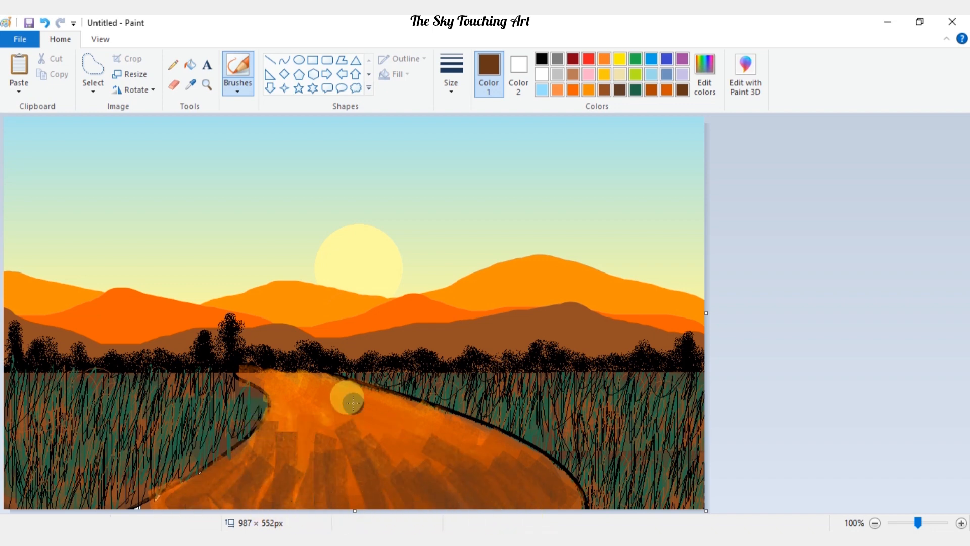
- Mix a lighter custom brown and blend the dark streaks on the path with brown and burnt orange brush strokes
{"action": "left_click", "coordinate": [705, 75]}
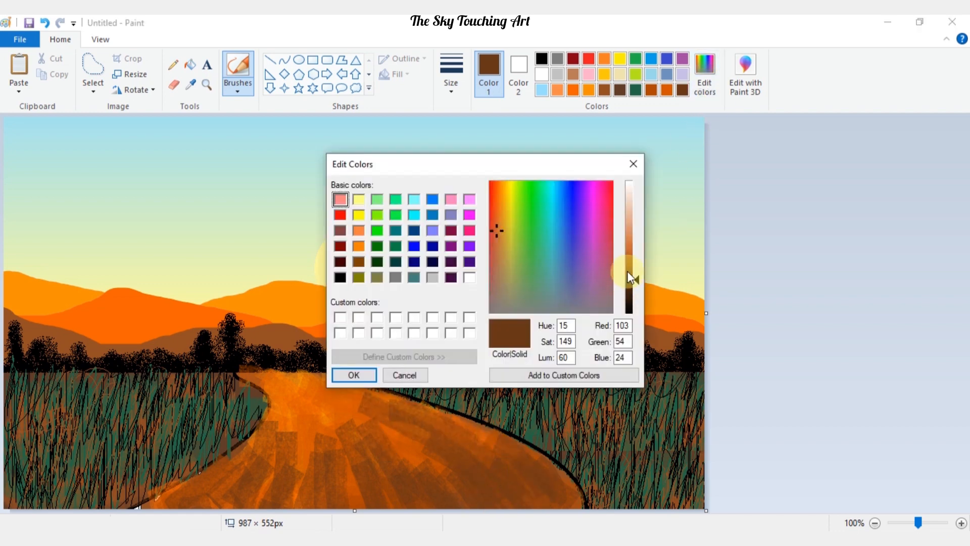
{"action": "key", "text": "Return"}
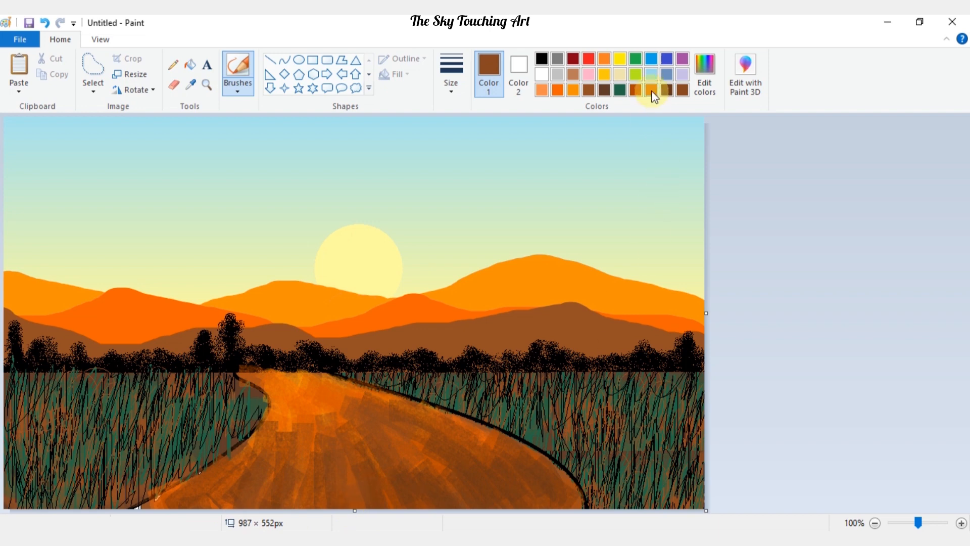
{"action": "mouse_move", "coordinate": [363, 428]}
{"action": "left_mouse_down"}
{"action": "mouse_move", "coordinate": [429, 427]}
{"action": "mouse_move", "coordinate": [320, 391]}
{"action": "mouse_move", "coordinate": [325, 462]}
{"action": "mouse_move", "coordinate": [362, 461]}
{"action": "mouse_move", "coordinate": [300, 473]}
{"action": "mouse_move", "coordinate": [306, 460]}
{"action": "mouse_move", "coordinate": [378, 468]}
{"action": "mouse_move", "coordinate": [394, 451]}
{"action": "mouse_move", "coordinate": [372, 433]}
{"action": "left_mouse_up"}
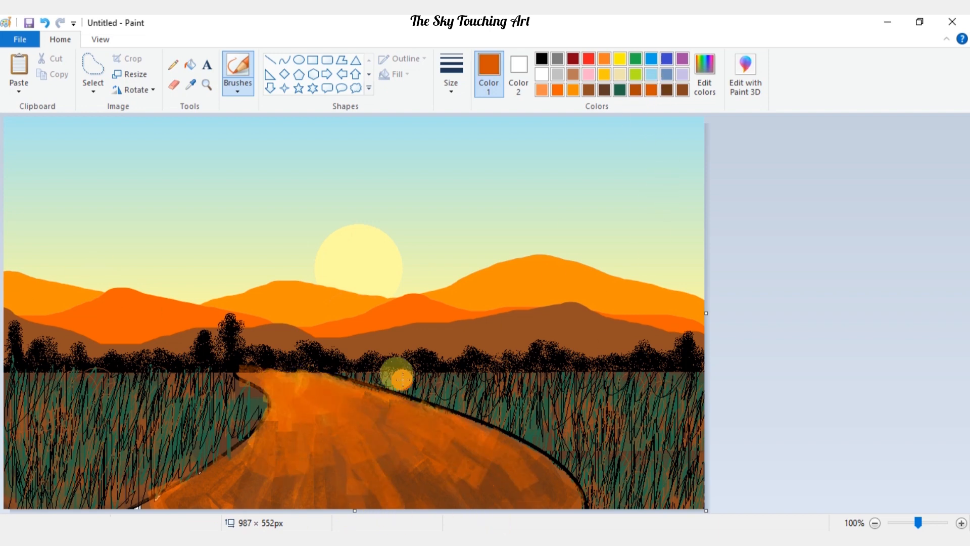
- Add dark brown brush strokes across the lower and middle parts of the path
{"action": "left_click", "coordinate": [667, 92]}
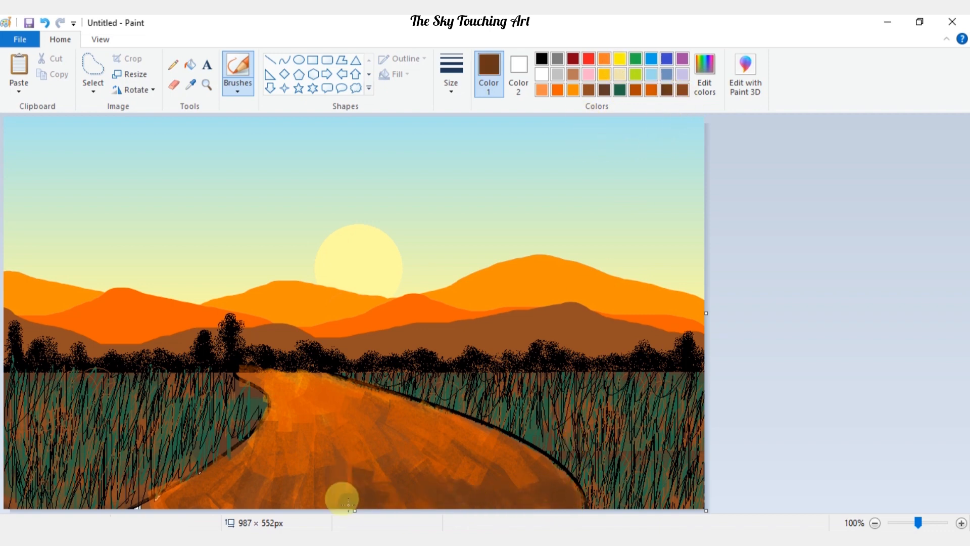
{"action": "mouse_move", "coordinate": [341, 494]}
{"action": "left_mouse_down"}
{"action": "mouse_move", "coordinate": [344, 435]}
{"action": "mouse_move", "coordinate": [374, 501]}
{"action": "mouse_move", "coordinate": [400, 447]}
{"action": "mouse_move", "coordinate": [300, 487]}
{"action": "mouse_move", "coordinate": [156, 501]}
{"action": "mouse_move", "coordinate": [253, 478]}
{"action": "mouse_move", "coordinate": [274, 453]}
{"action": "mouse_move", "coordinate": [298, 458]}
{"action": "mouse_move", "coordinate": [297, 401]}
{"action": "left_mouse_up"}
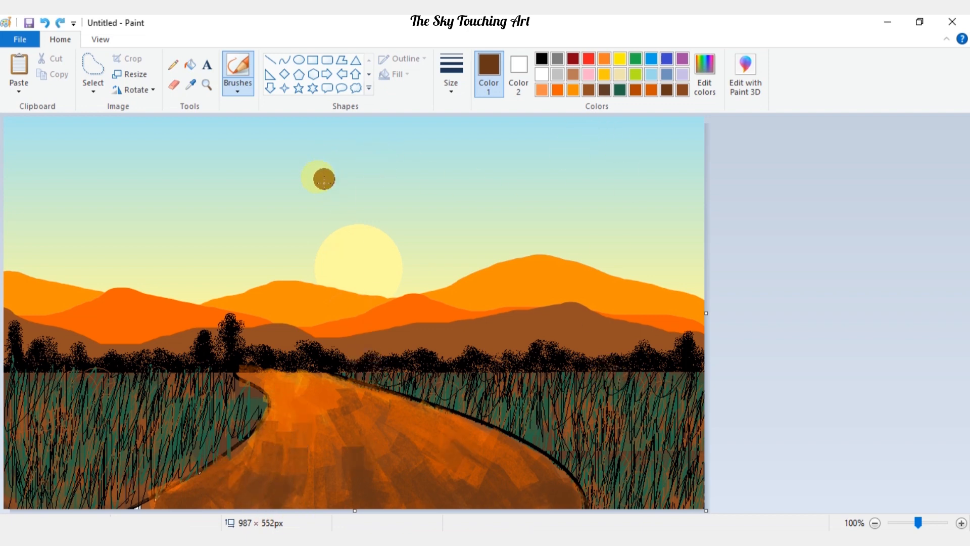
- Draw a thick dark brown curve following the path's left edge from the tree line to the canvas bottom
{"action": "left_click", "coordinate": [285, 60]}
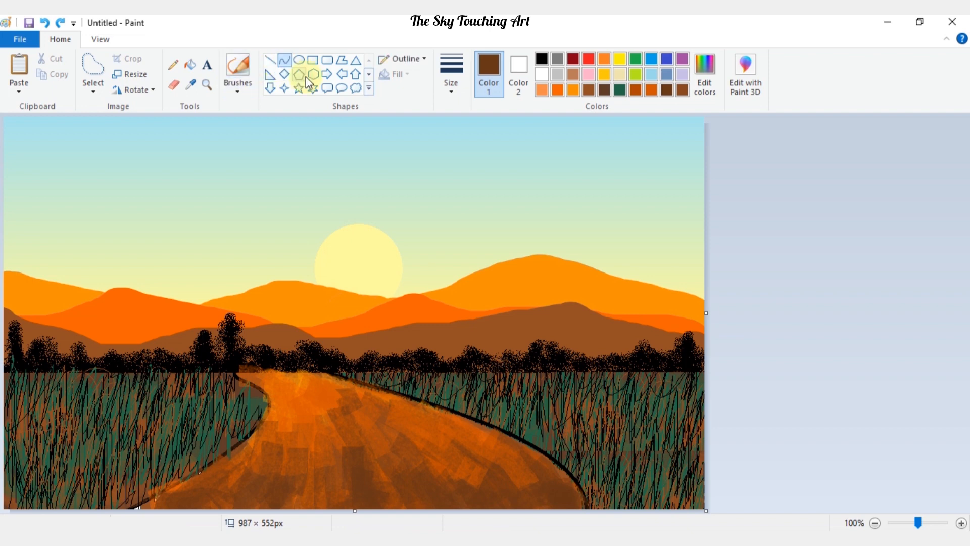
{"action": "left_click", "coordinate": [451, 76]}
{"action": "left_click", "coordinate": [469, 199]}
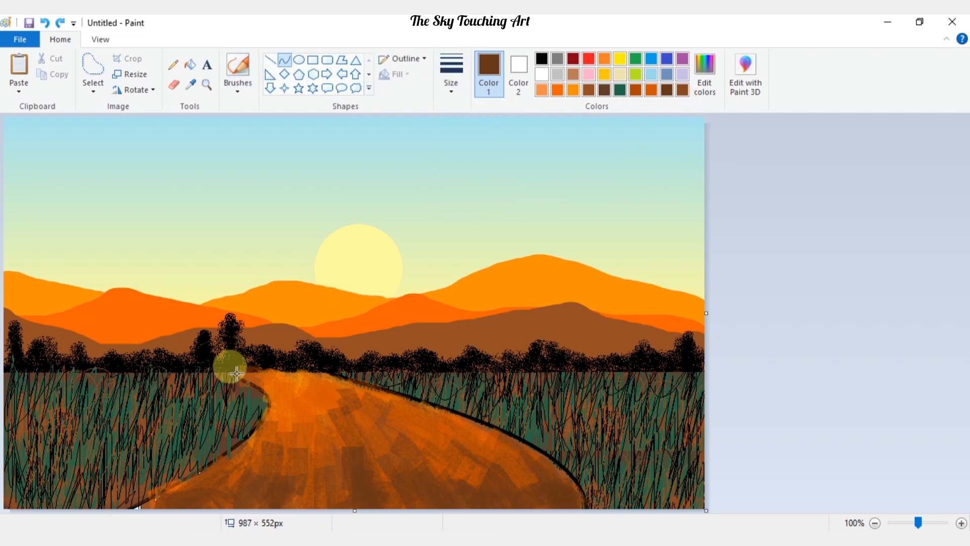
{"action": "left_click_drag", "start_coordinate": [237, 371], "coordinate": [126, 509]}
{"action": "left_click_drag", "start_coordinate": [222, 377], "coordinate": [354, 393]}
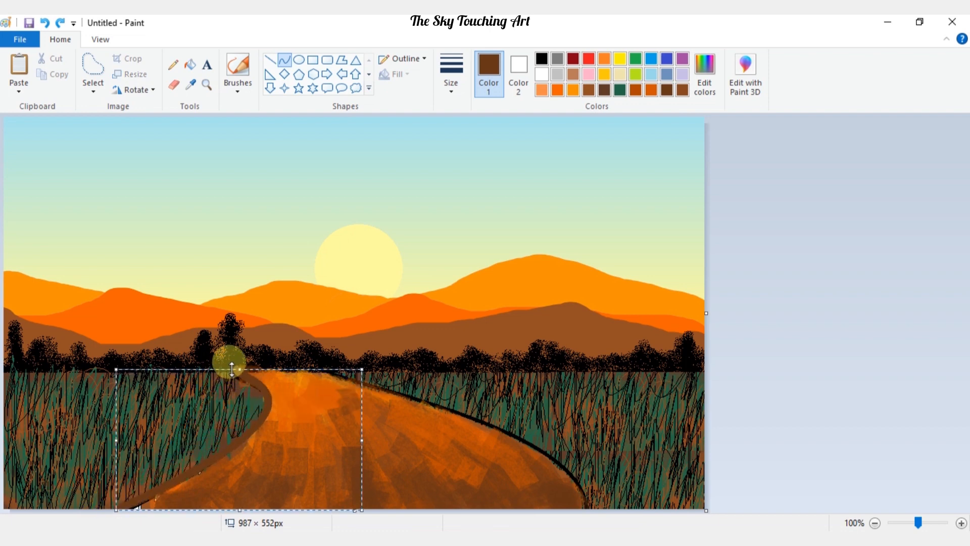
{"action": "left_click_drag", "start_coordinate": [163, 459], "coordinate": [166, 460]}
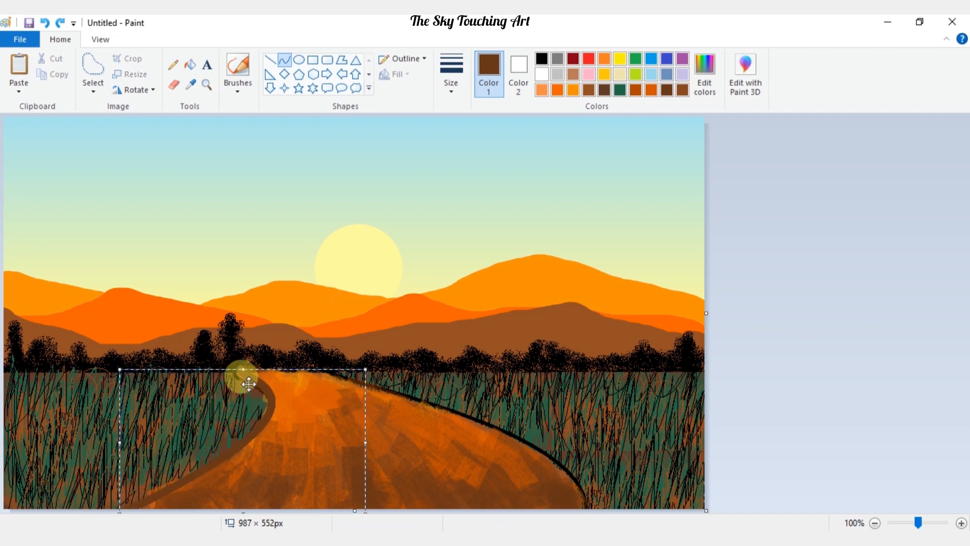
{"action": "left_click_drag", "start_coordinate": [242, 375], "coordinate": [239, 372]}
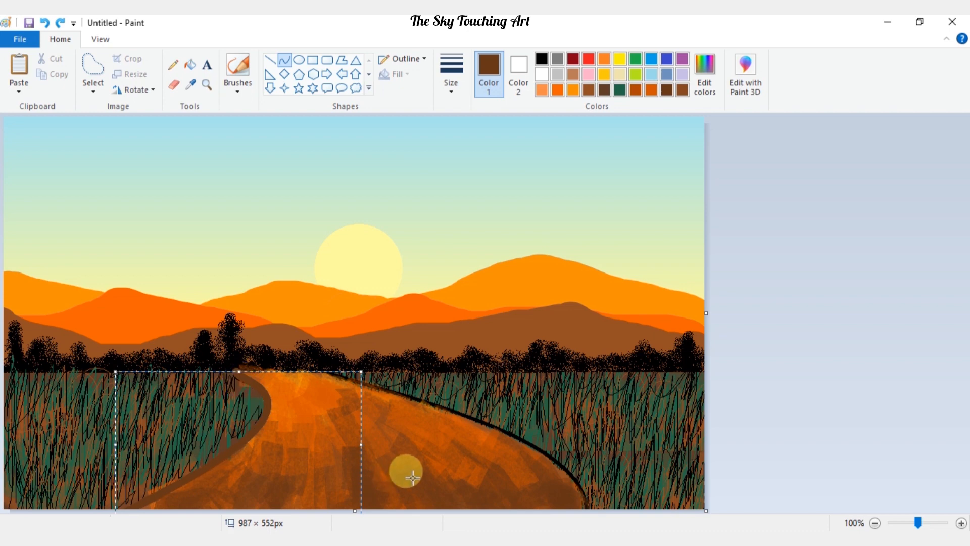
- Mix a custom very dark brown (RGB 44, 22, 10) and apply it to the curve along the path's left edge
{"action": "left_click", "coordinate": [705, 76]}
{"action": "left_click", "coordinate": [633, 299]}
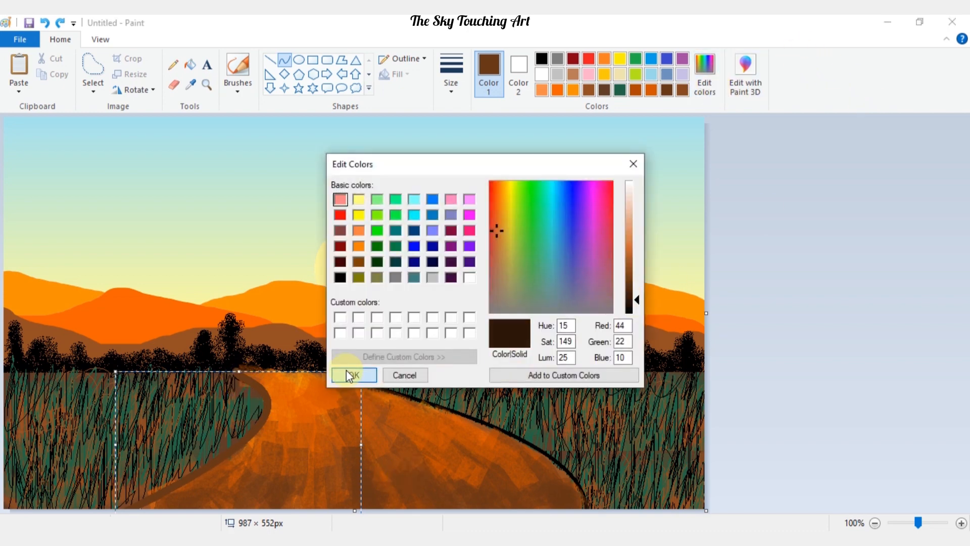
{"action": "left_click", "coordinate": [349, 372]}
{"action": "left_click", "coordinate": [515, 438]}
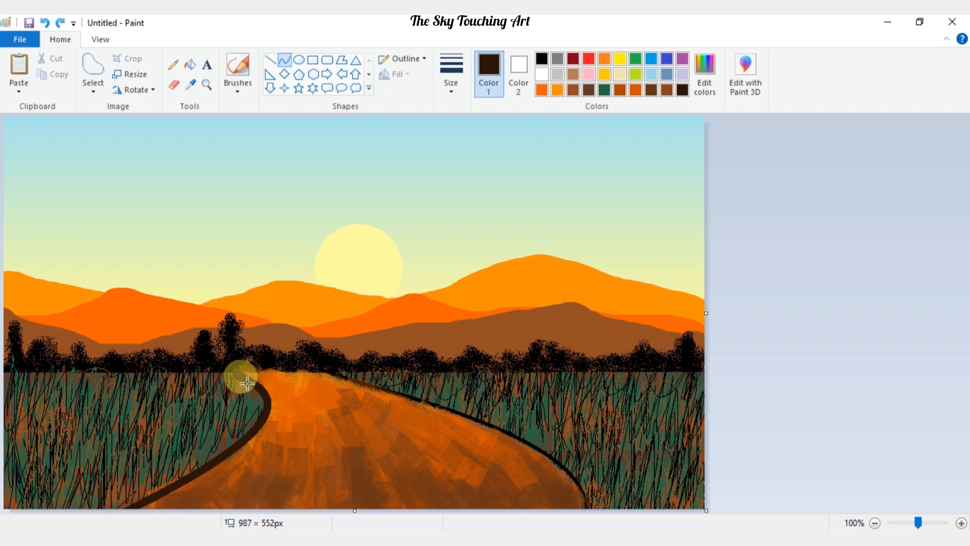
- Draw a thinner very dark brown curve as a second rail just outside the lower part of the left edge
{"action": "left_click", "coordinate": [453, 86]}
{"action": "left_click", "coordinate": [457, 158]}
{"action": "left_click", "coordinate": [450, 92]}
{"action": "left_click", "coordinate": [457, 156]}
{"action": "mouse_move", "coordinate": [253, 388]}
{"action": "left_mouse_down"}
{"action": "mouse_move", "coordinate": [108, 494]}
{"action": "mouse_move", "coordinate": [61, 493]}
{"action": "left_mouse_up"}
{"action": "mouse_move", "coordinate": [152, 445]}
{"action": "left_mouse_down"}
{"action": "mouse_move", "coordinate": [238, 390]}
{"action": "mouse_move", "coordinate": [261, 416]}
{"action": "mouse_move", "coordinate": [269, 408]}
{"action": "left_mouse_up"}
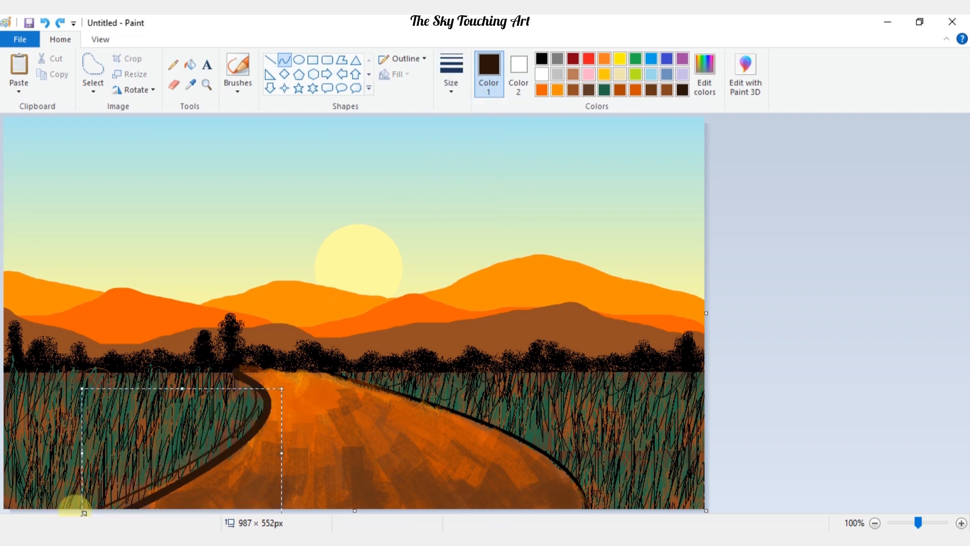
{"action": "left_click_drag", "start_coordinate": [211, 444], "coordinate": [217, 442]}
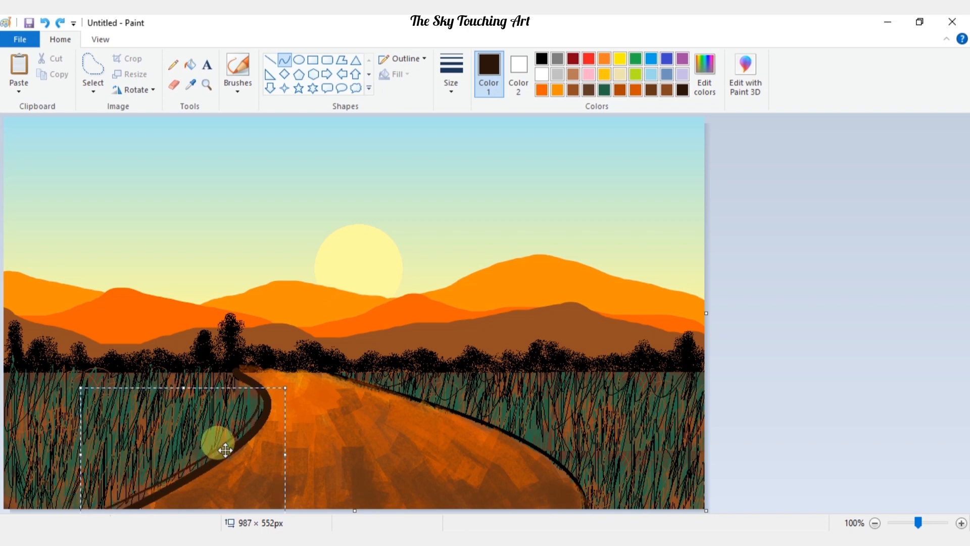
{"action": "left_click", "coordinate": [258, 387]}
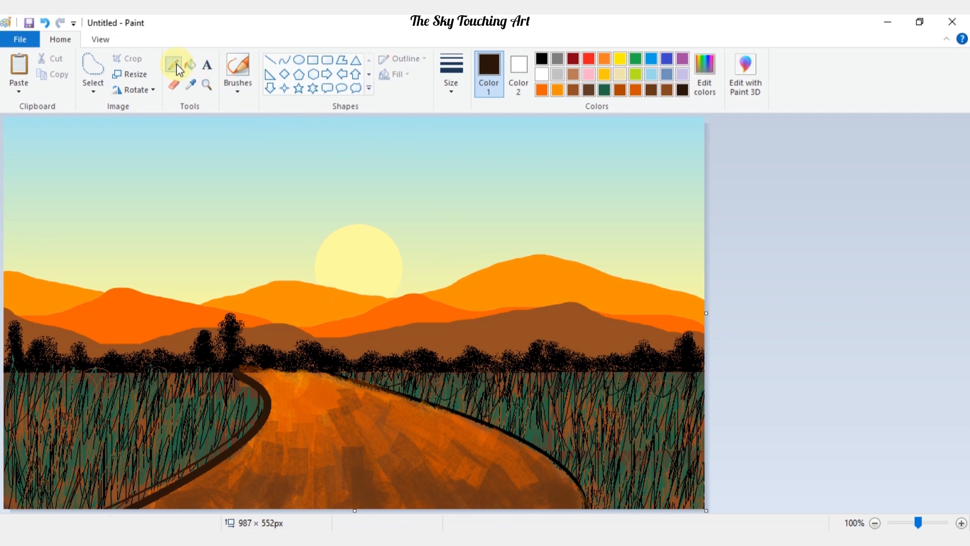
- Draw thick, short fence posts with the Line tool along the lower part of the left rail
{"action": "left_click", "coordinate": [454, 90]}
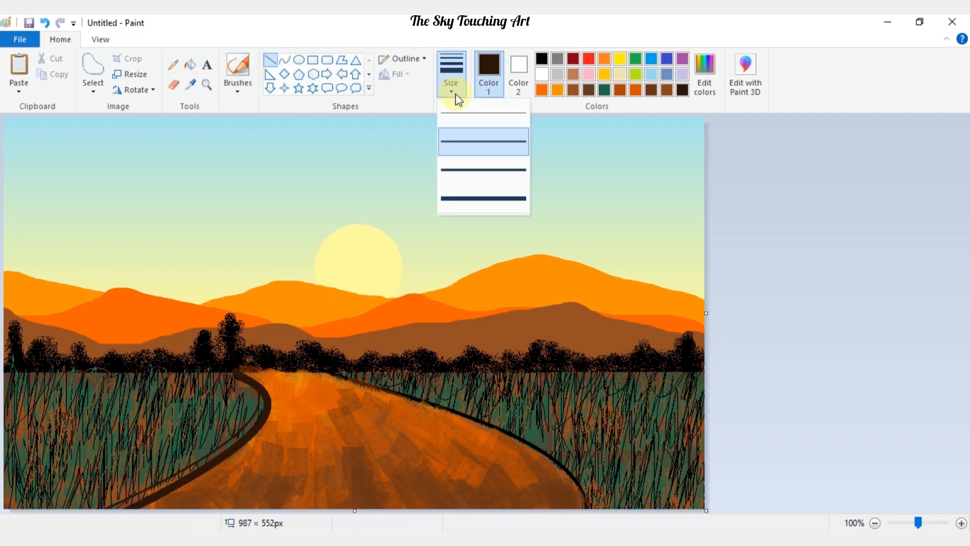
{"action": "left_click", "coordinate": [472, 197]}
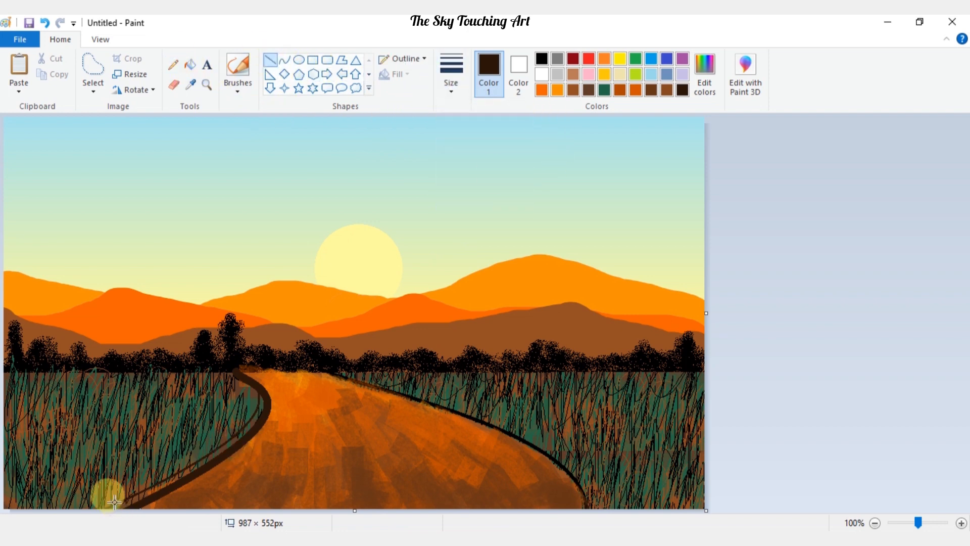
{"action": "mouse_move", "coordinate": [116, 506]}
{"action": "left_mouse_down"}
{"action": "mouse_move", "coordinate": [115, 494]}
{"action": "mouse_move", "coordinate": [244, 421]}
{"action": "left_mouse_up"}
- Draw thinner fence posts and short rail segments around the upper bend of the left fence
{"action": "left_click", "coordinate": [451, 76]}
{"action": "left_click", "coordinate": [462, 135]}
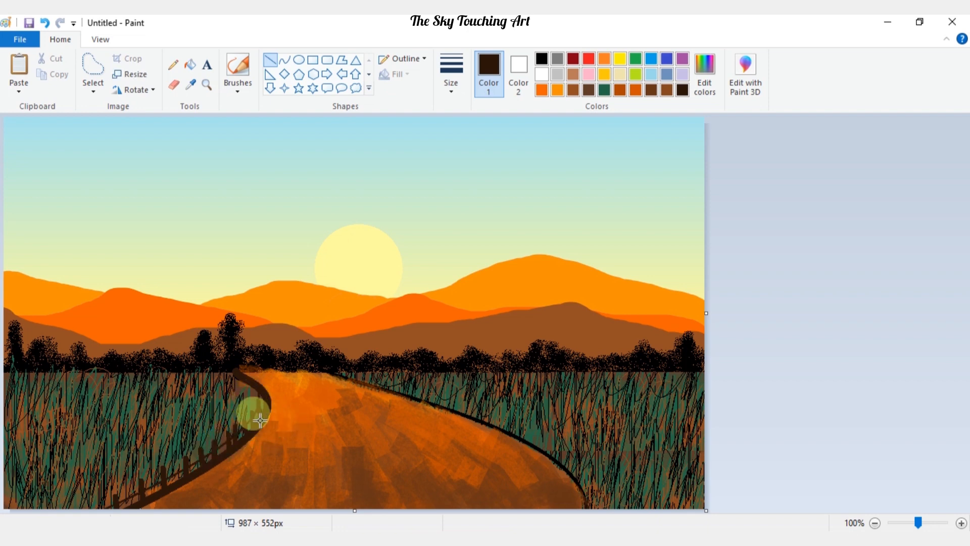
{"action": "mouse_move", "coordinate": [266, 380]}
{"action": "left_mouse_down"}
{"action": "mouse_move", "coordinate": [265, 402]}
{"action": "mouse_move", "coordinate": [252, 379]}
{"action": "left_mouse_up"}
{"action": "left_click", "coordinate": [318, 423]}
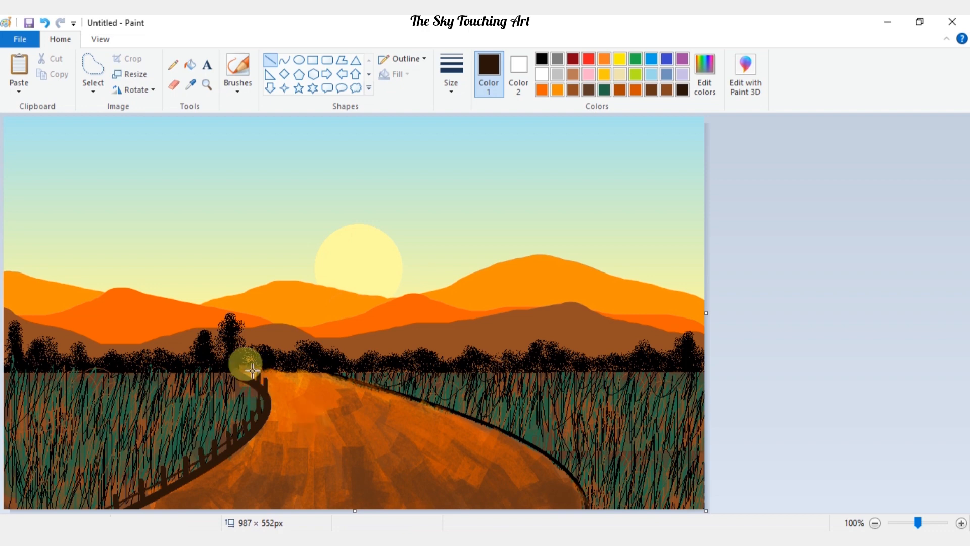
{"action": "left_click", "coordinate": [320, 421]}
{"action": "left_click", "coordinate": [441, 96]}
{"action": "left_click", "coordinate": [449, 127]}
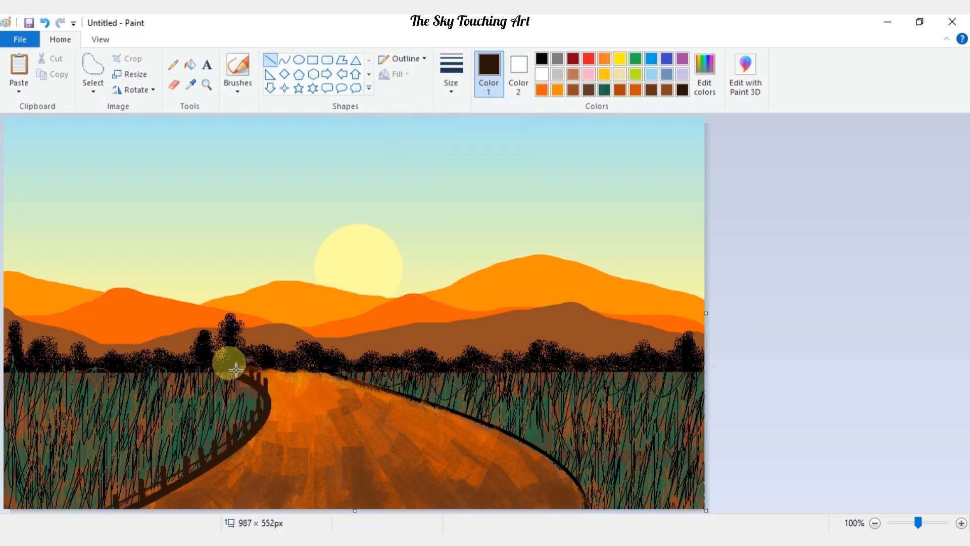
{"action": "left_click", "coordinate": [335, 408]}
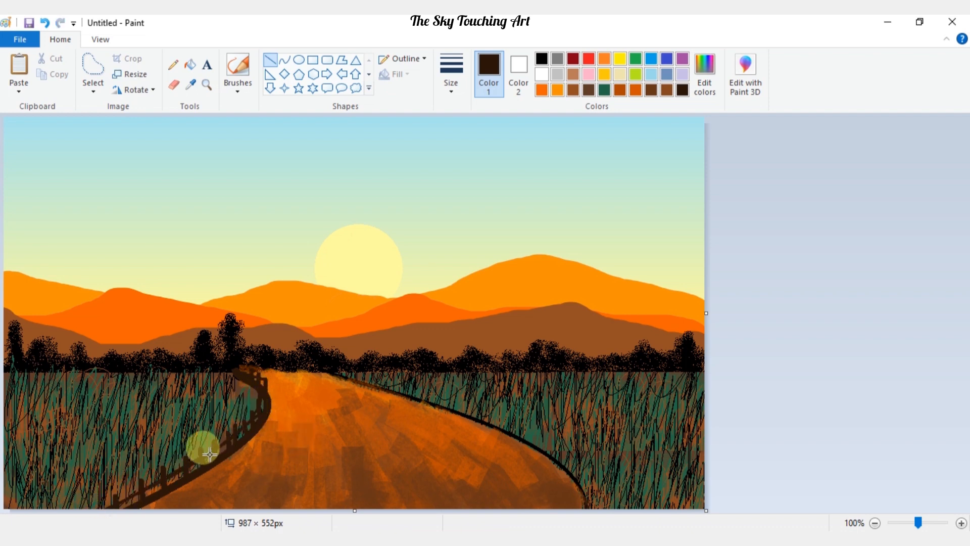
- Draw a very dark brown curve as a fence rail inside the path's right edge and give it the thickest outline
{"action": "left_click", "coordinate": [284, 61]}
{"action": "mouse_move", "coordinate": [331, 373]}
{"action": "left_mouse_down"}
{"action": "mouse_move", "coordinate": [573, 481]}
{"action": "mouse_move", "coordinate": [561, 509]}
{"action": "left_mouse_up"}
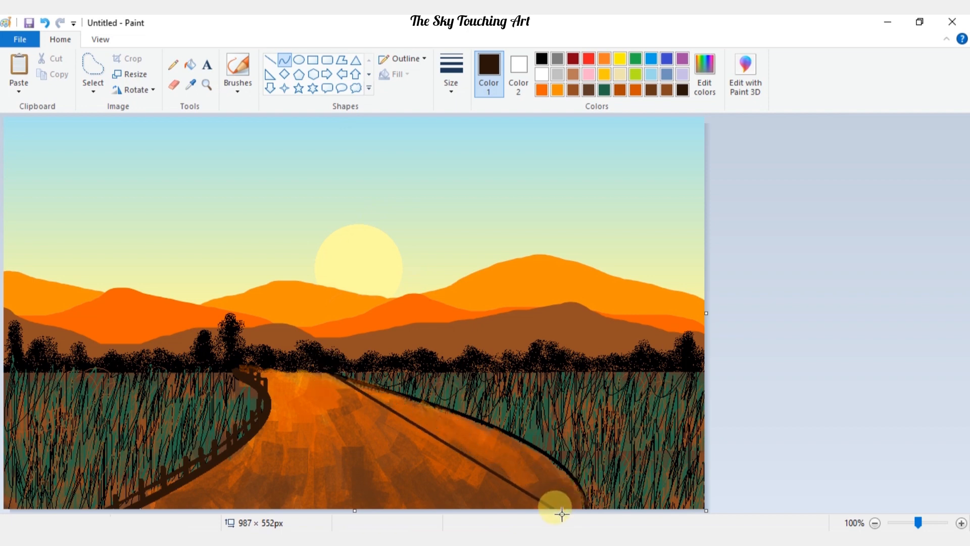
{"action": "mouse_move", "coordinate": [364, 400]}
{"action": "left_mouse_down"}
{"action": "mouse_move", "coordinate": [605, 448]}
{"action": "mouse_move", "coordinate": [585, 458]}
{"action": "mouse_move", "coordinate": [552, 444]}
{"action": "mouse_move", "coordinate": [545, 502]}
{"action": "left_mouse_up"}
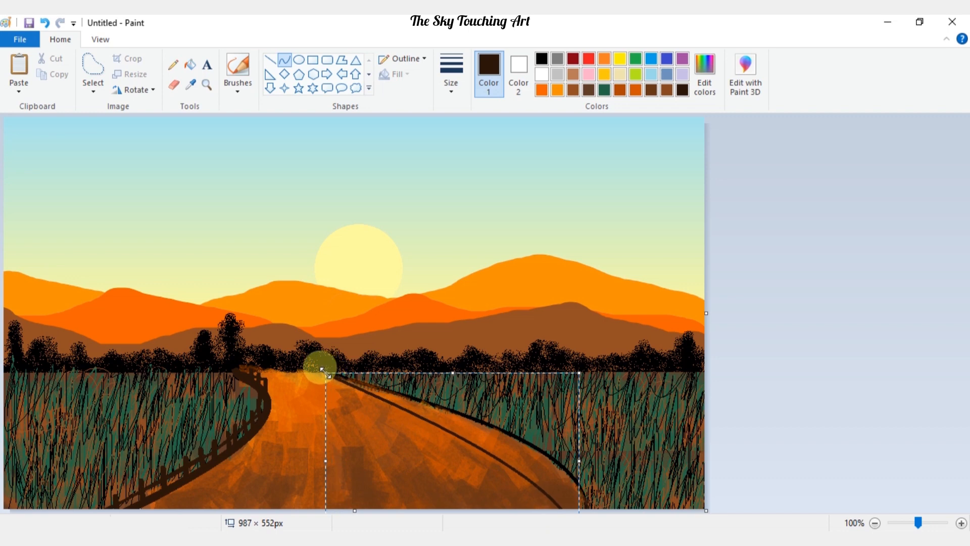
{"action": "left_click_drag", "start_coordinate": [487, 481], "coordinate": [476, 477]}
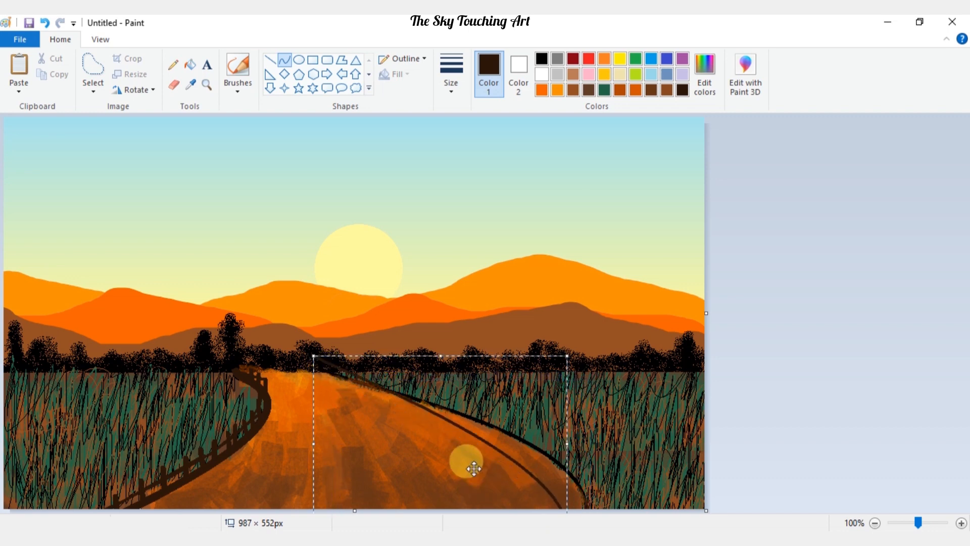
{"action": "left_click", "coordinate": [309, 362]}
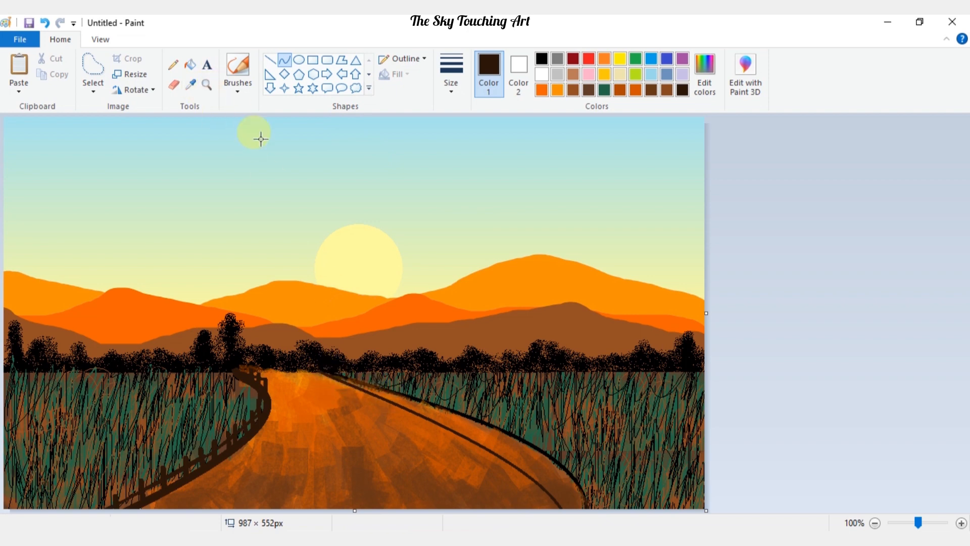
{"action": "left_click_drag", "start_coordinate": [320, 374], "coordinate": [581, 510]}
{"action": "mouse_move", "coordinate": [407, 415]}
{"action": "left_mouse_down"}
{"action": "mouse_move", "coordinate": [400, 407]}
{"action": "mouse_move", "coordinate": [500, 425]}
{"action": "mouse_move", "coordinate": [314, 368]}
{"action": "left_mouse_up"}
{"action": "left_click", "coordinate": [451, 71]}
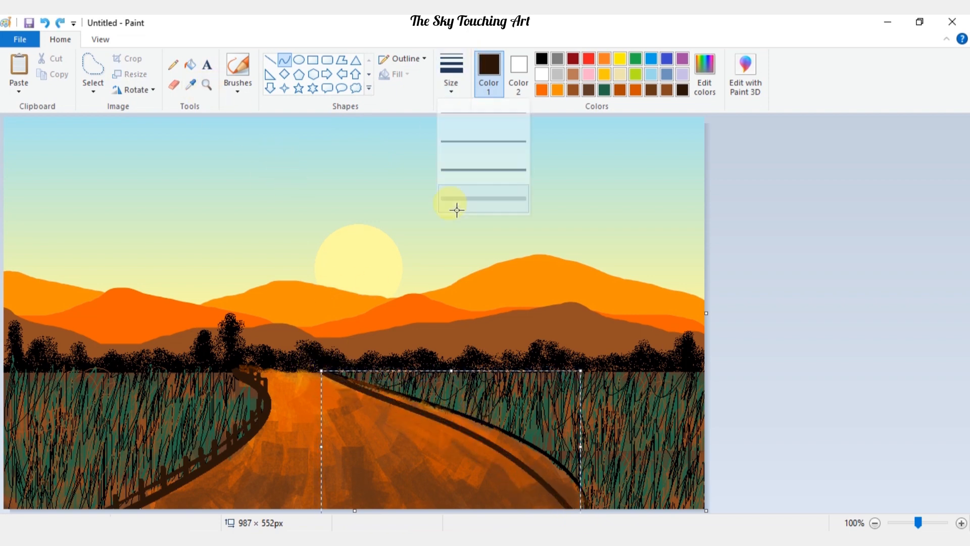
{"action": "left_click", "coordinate": [457, 210]}
- Draw vertical fence posts along the right rail, making them taller and more widely spaced toward the canvas bottom
{"action": "left_click", "coordinate": [271, 60]}
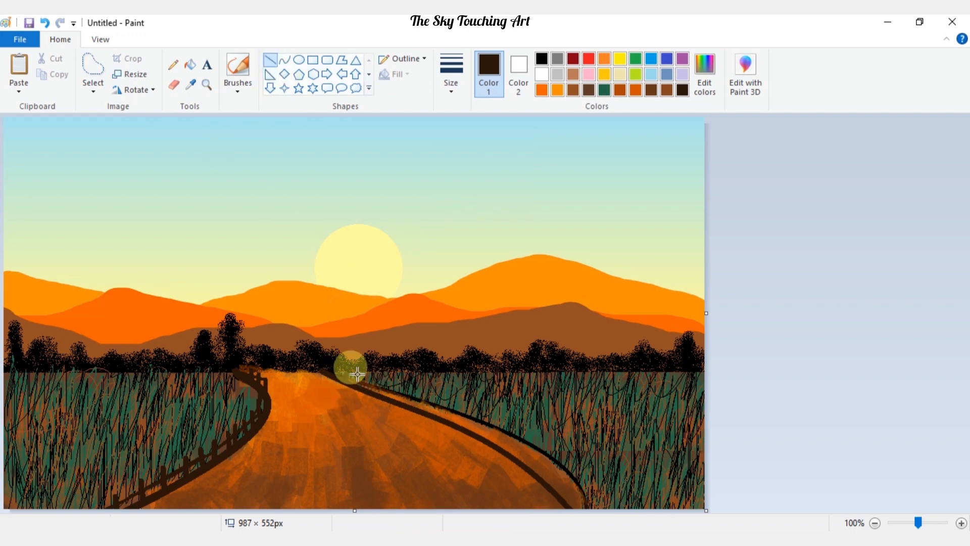
{"action": "left_click_drag", "start_coordinate": [358, 374], "coordinate": [358, 388]}
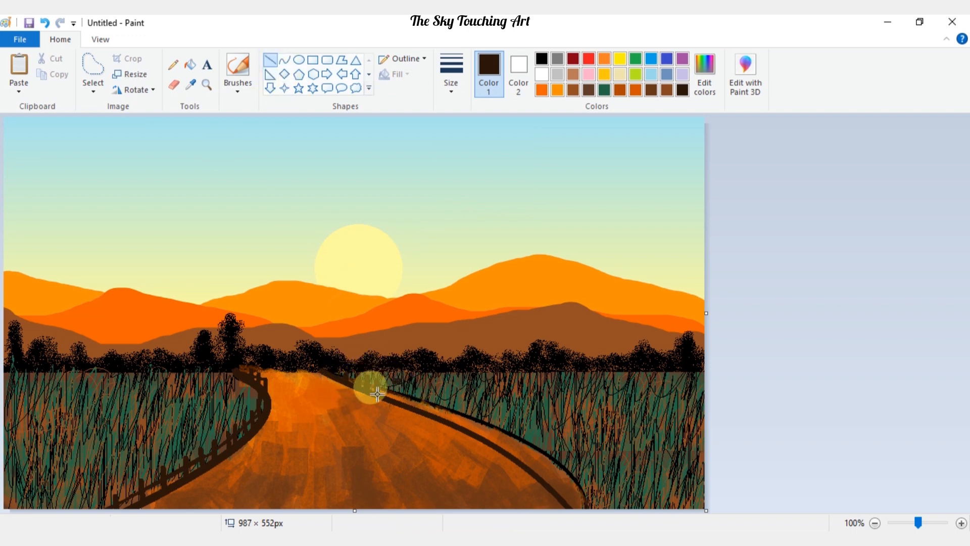
{"action": "left_click", "coordinate": [390, 385]}
{"action": "mouse_move", "coordinate": [379, 376]}
{"action": "left_mouse_down"}
{"action": "mouse_move", "coordinate": [378, 392]}
{"action": "mouse_move", "coordinate": [469, 428]}
{"action": "mouse_move", "coordinate": [577, 504]}
{"action": "left_mouse_up"}
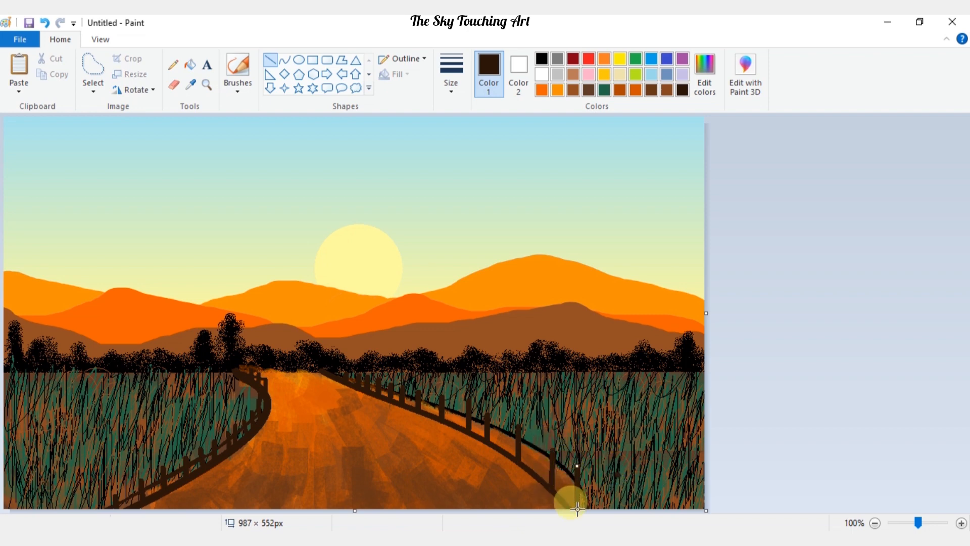
- Draw white curves beside the left fence, a thinner arc around the bend and the thickest one down to the canvas bottom
{"action": "left_click", "coordinate": [283, 61]}
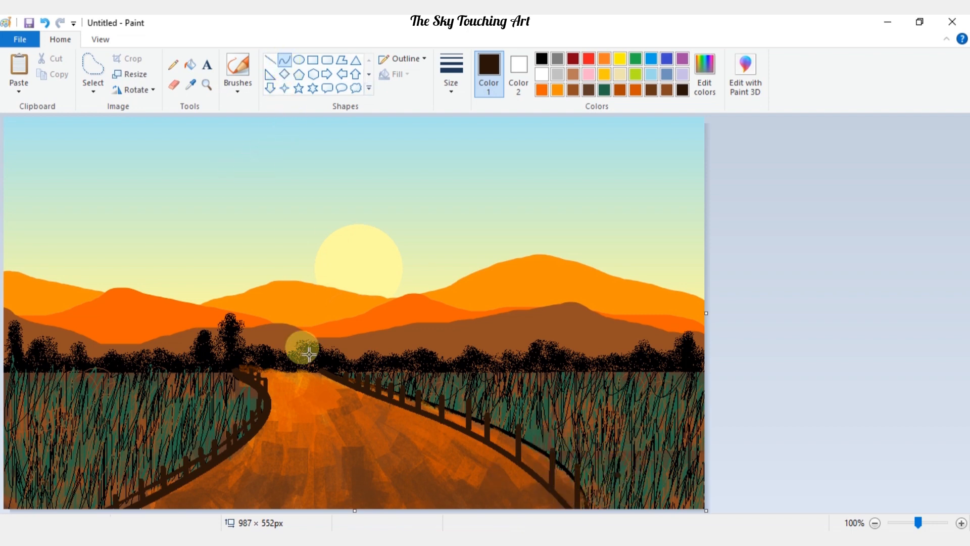
{"action": "left_click", "coordinate": [451, 91]}
{"action": "left_click", "coordinate": [459, 166]}
{"action": "mouse_move", "coordinate": [273, 380]}
{"action": "left_mouse_down"}
{"action": "mouse_move", "coordinate": [285, 427]}
{"action": "mouse_move", "coordinate": [161, 510]}
{"action": "left_mouse_up"}
{"action": "left_click", "coordinate": [259, 433]}
{"action": "left_click", "coordinate": [485, 84]}
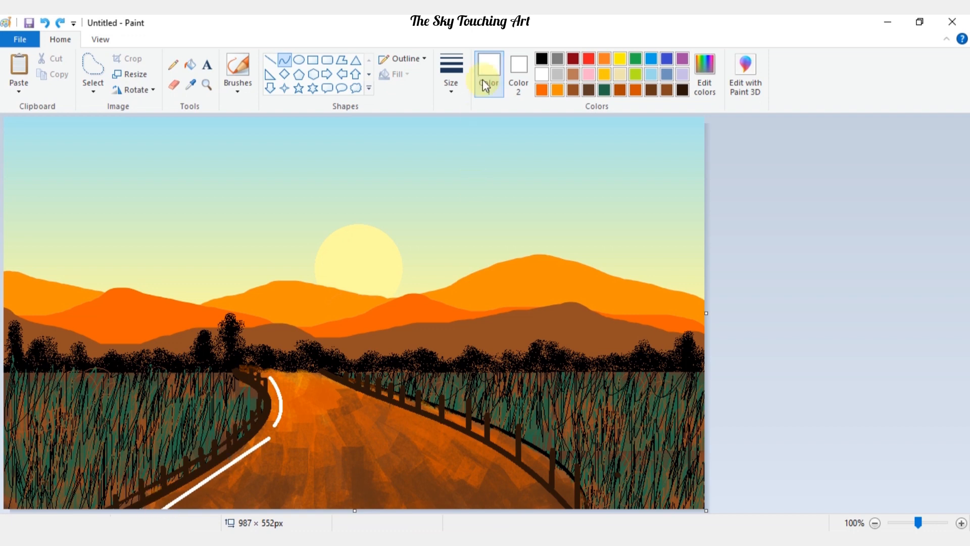
{"action": "left_click_drag", "start_coordinate": [255, 436], "coordinate": [207, 488]}
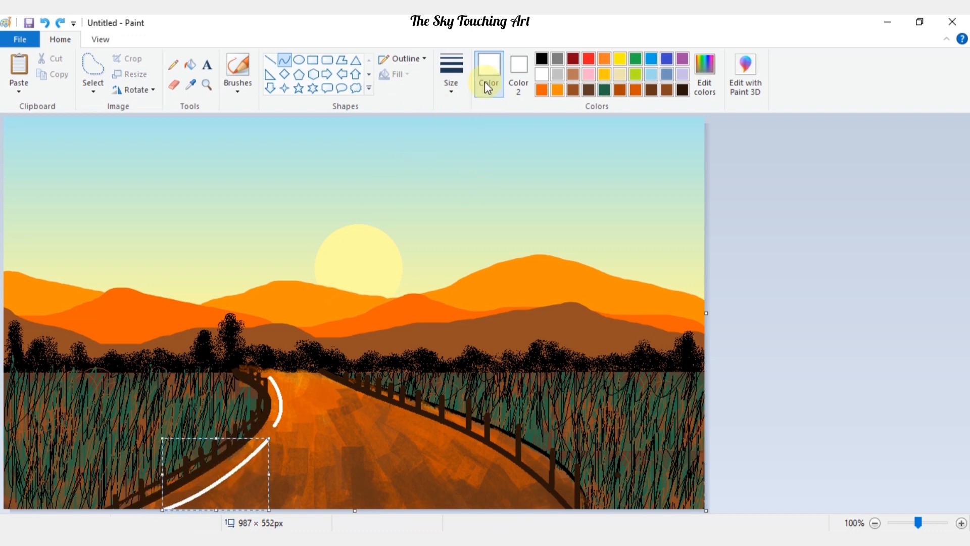
{"action": "left_click", "coordinate": [451, 76]}
{"action": "left_click", "coordinate": [460, 209]}
{"action": "left_click", "coordinate": [341, 351]}
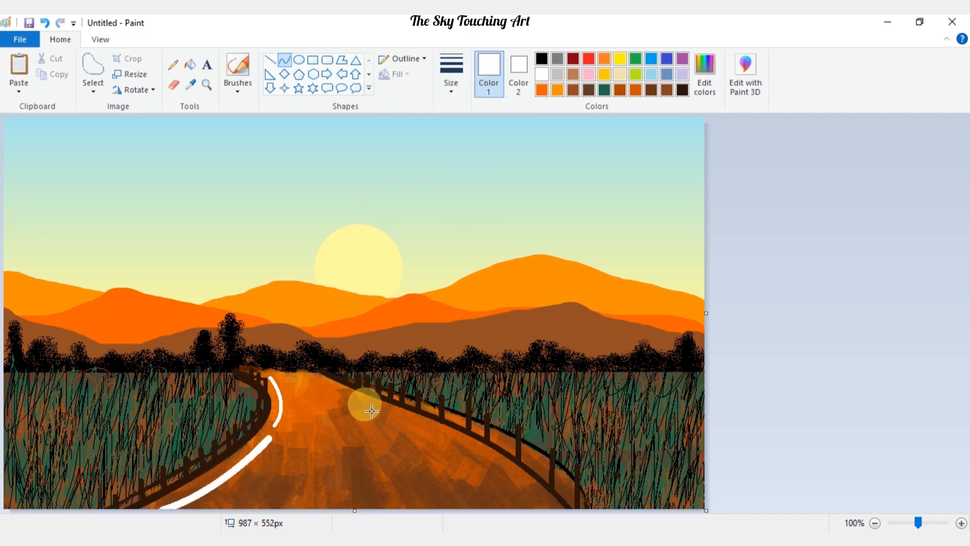
- Undo a trial thick white line on the path's right side and join the two white curves on its left side
{"action": "left_click_drag", "start_coordinate": [393, 417], "coordinate": [500, 485]}
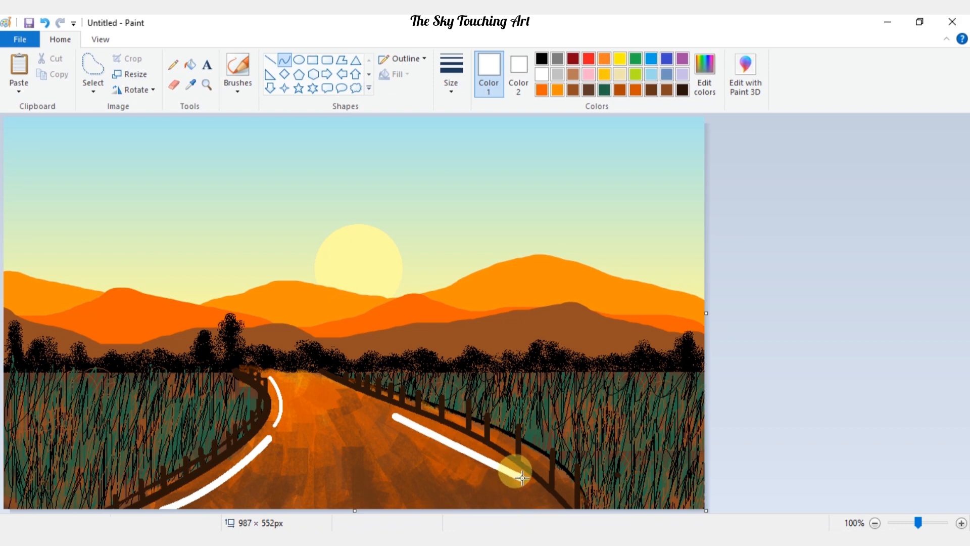
{"action": "key", "text": "ctrl+z"}
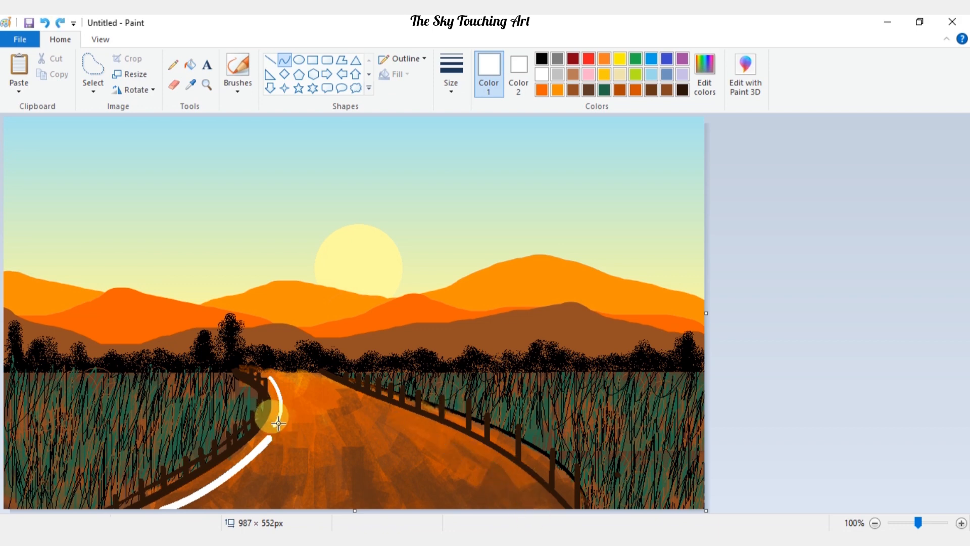
{"action": "mouse_move", "coordinate": [278, 423]}
{"action": "left_mouse_down"}
{"action": "mouse_move", "coordinate": [261, 448]}
{"action": "mouse_move", "coordinate": [275, 431]}
{"action": "left_mouse_up"}
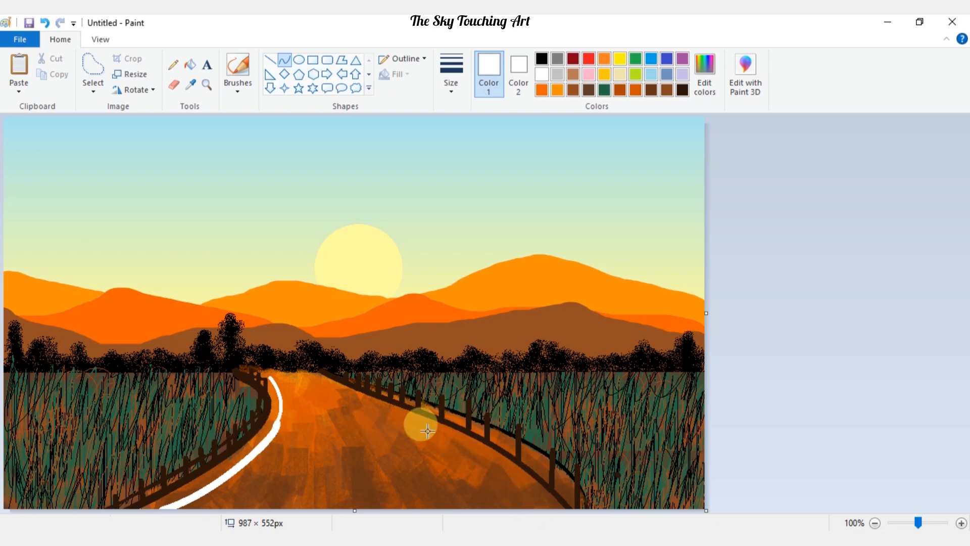
- Draw white curves along the path's right side, a thin line in the distance and the thickest outline down to the canvas bottom
{"action": "left_click", "coordinate": [452, 76]}
{"action": "left_click", "coordinate": [457, 117]}
{"action": "left_click_drag", "start_coordinate": [301, 373], "coordinate": [526, 502]}
{"action": "left_click", "coordinate": [314, 372]}
{"action": "left_click", "coordinate": [347, 386]}
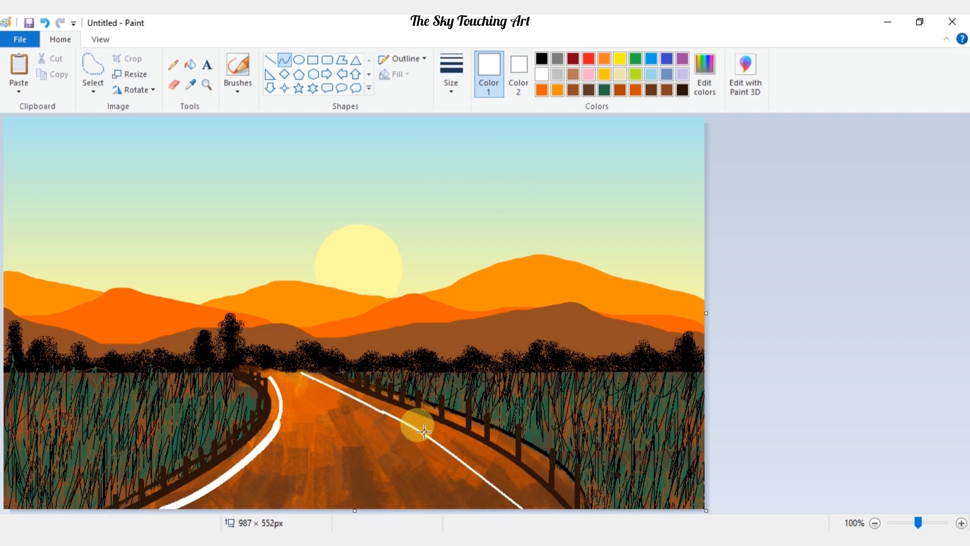
{"action": "left_click_drag", "start_coordinate": [416, 425], "coordinate": [445, 444]}
{"action": "left_click", "coordinate": [451, 75]}
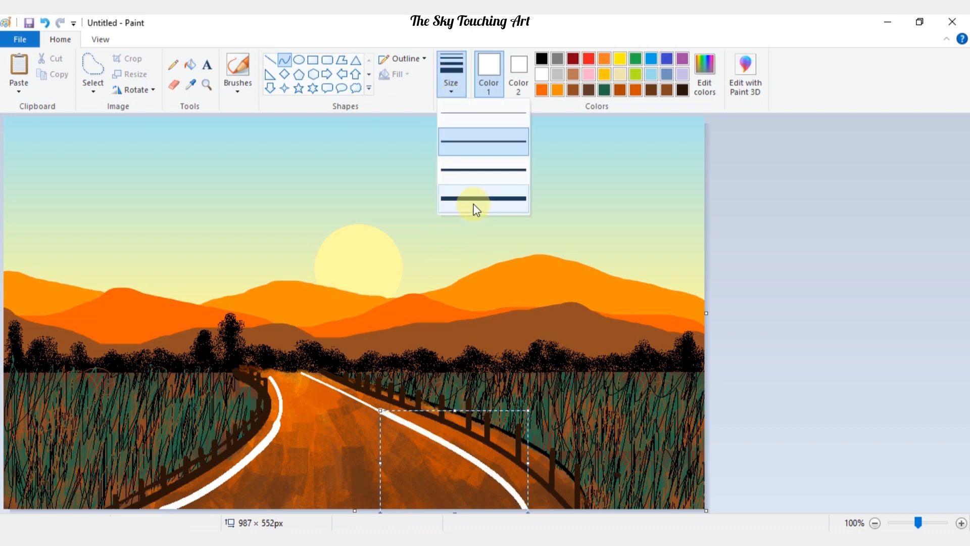
{"action": "left_click", "coordinate": [473, 202]}
{"action": "left_click", "coordinate": [459, 323]}
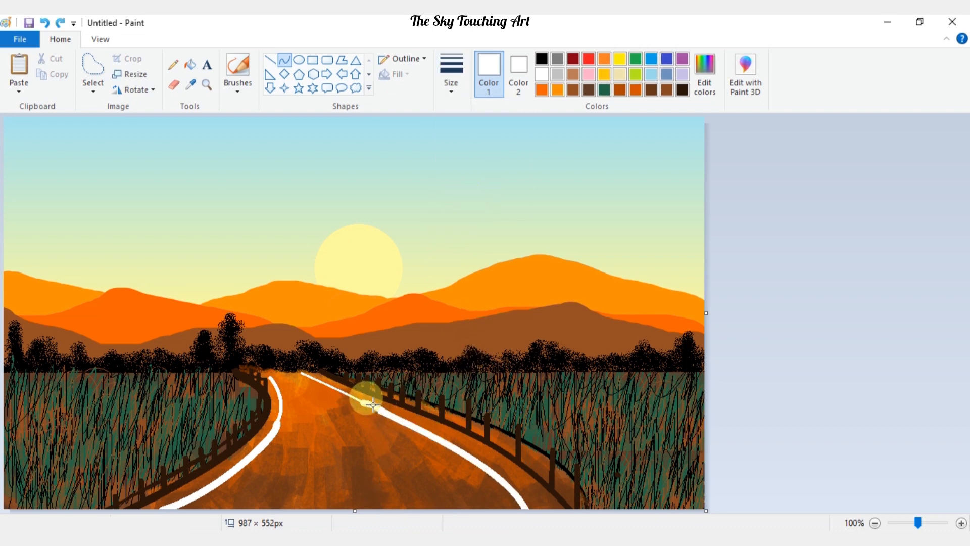
- Draw four white curved dashes down the middle of the path, making them thicker toward the canvas bottom
{"action": "left_click", "coordinate": [293, 385]}
{"action": "left_click_drag", "start_coordinate": [304, 400], "coordinate": [330, 437]}
{"action": "left_click", "coordinate": [305, 414]}
{"action": "left_click", "coordinate": [324, 424]}
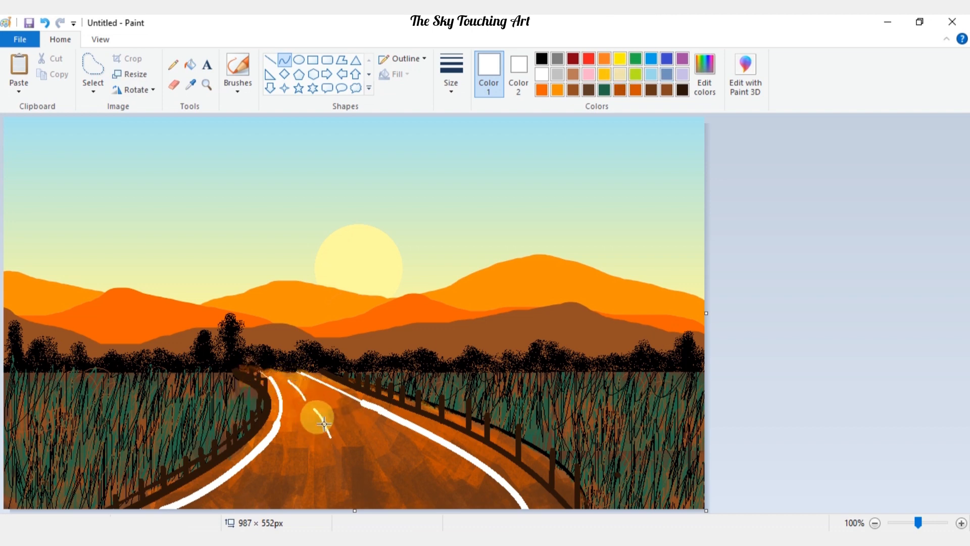
{"action": "left_click", "coordinate": [452, 80]}
{"action": "left_click", "coordinate": [461, 202]}
{"action": "left_click_drag", "start_coordinate": [337, 449], "coordinate": [348, 474]}
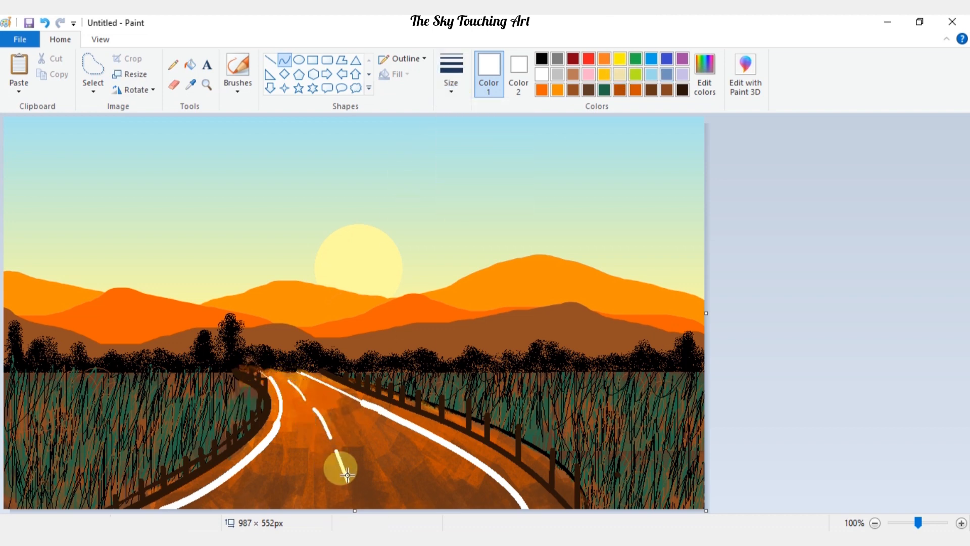
{"action": "left_click", "coordinate": [399, 461]}
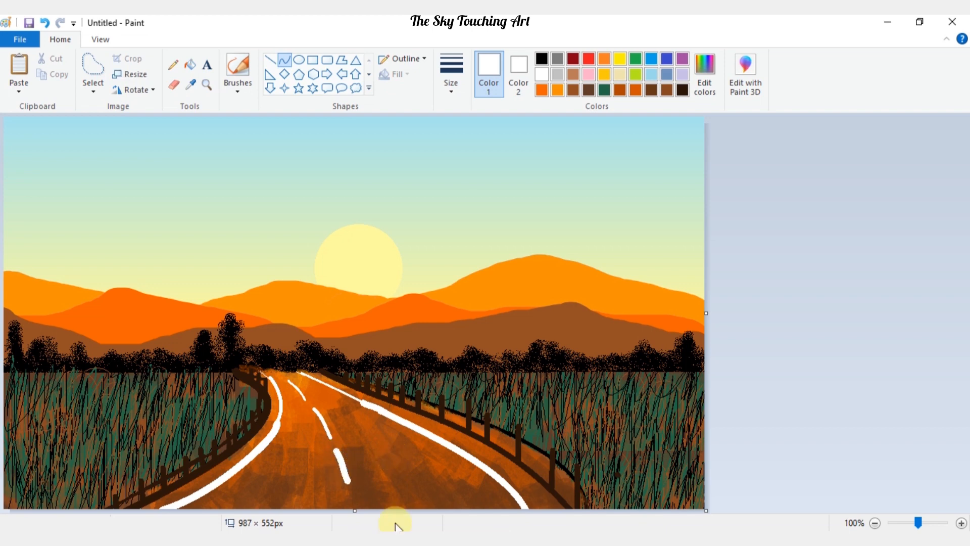
{"action": "left_click", "coordinate": [476, 488]}
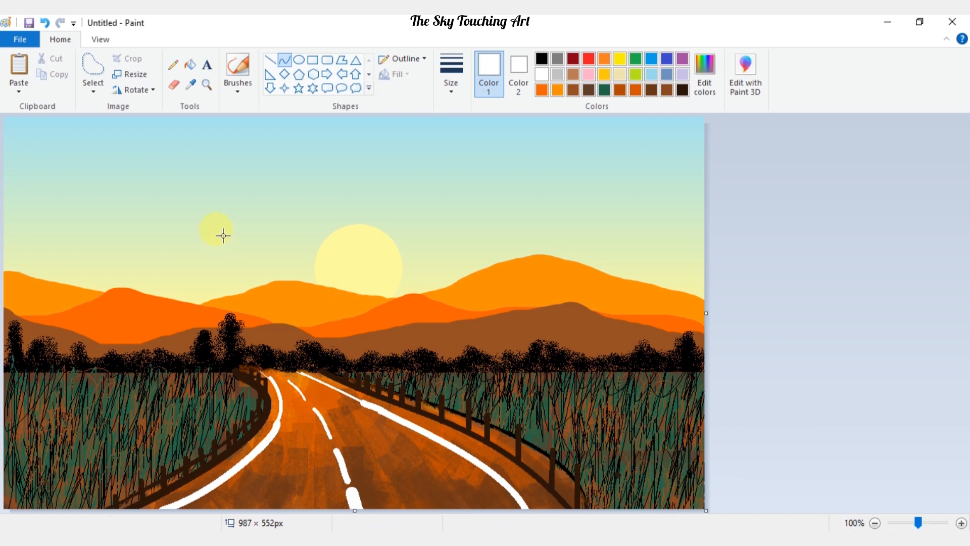
- Draw a bare black tree with the Pencil at the canvas's far left, using a thick trunk and thinner branches
{"action": "left_click", "coordinate": [177, 67]}
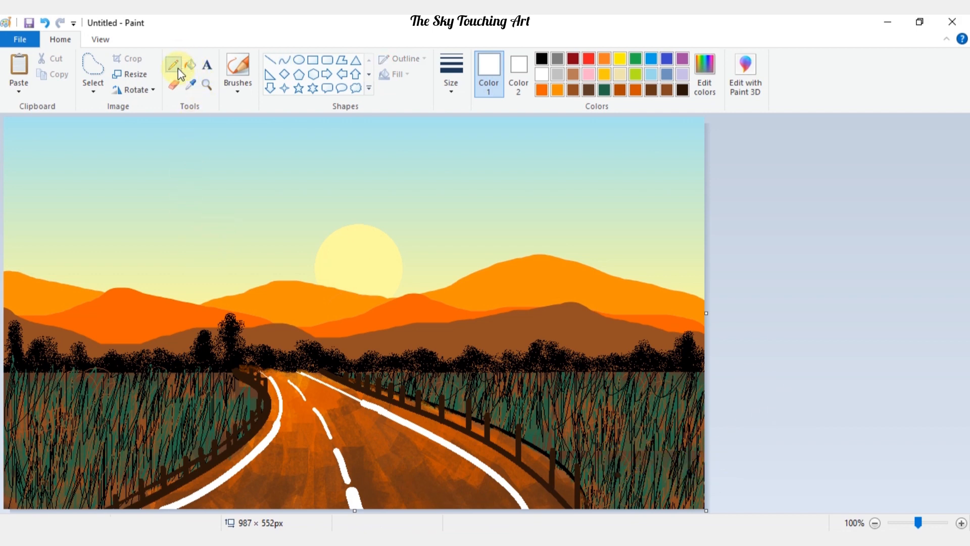
{"action": "left_click", "coordinate": [447, 81]}
{"action": "left_click", "coordinate": [475, 192]}
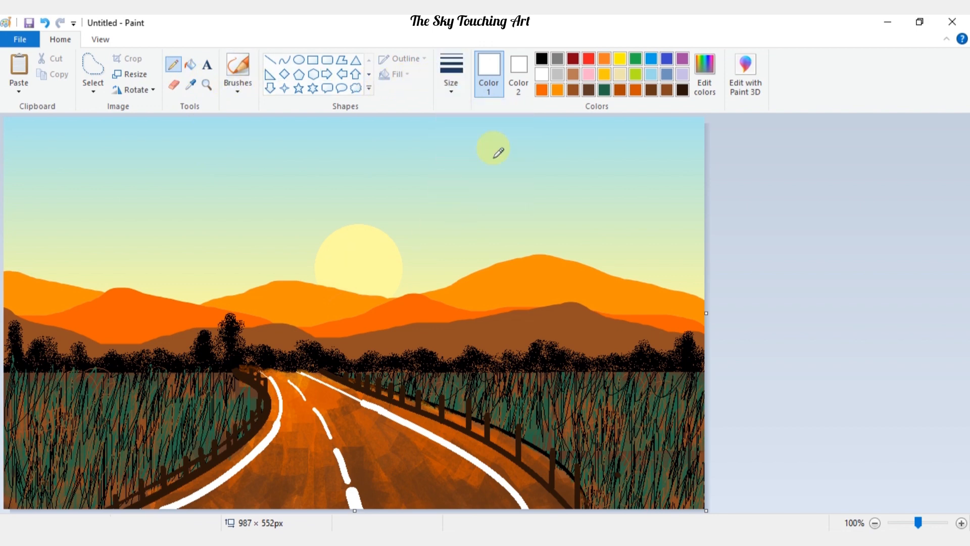
{"action": "left_click", "coordinate": [539, 61]}
{"action": "left_click_drag", "start_coordinate": [37, 357], "coordinate": [40, 325]}
{"action": "mouse_move", "coordinate": [47, 247]}
{"action": "left_mouse_down"}
{"action": "mouse_move", "coordinate": [40, 376]}
{"action": "mouse_move", "coordinate": [41, 325]}
{"action": "mouse_move", "coordinate": [40, 342]}
{"action": "mouse_move", "coordinate": [54, 304]}
{"action": "mouse_move", "coordinate": [86, 276]}
{"action": "mouse_move", "coordinate": [39, 305]}
{"action": "left_mouse_up"}
{"action": "left_click", "coordinate": [451, 76]}
{"action": "left_click", "coordinate": [446, 143]}
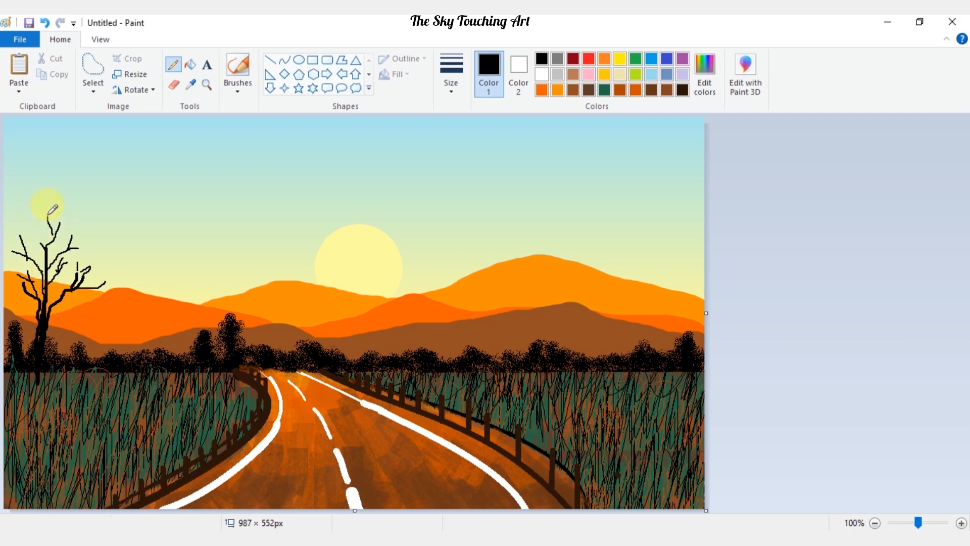
- Draw two more bare black trees, a shorter one beside the first and a tall one at the canvas's right edge
{"action": "mouse_move", "coordinate": [148, 331]}
{"action": "left_mouse_down"}
{"action": "mouse_move", "coordinate": [130, 321]}
{"action": "mouse_move", "coordinate": [120, 341]}
{"action": "mouse_move", "coordinate": [96, 339]}
{"action": "mouse_move", "coordinate": [121, 349]}
{"action": "mouse_move", "coordinate": [115, 410]}
{"action": "left_mouse_up"}
{"action": "mouse_move", "coordinate": [133, 340]}
{"action": "left_mouse_down"}
{"action": "mouse_move", "coordinate": [104, 336]}
{"action": "mouse_move", "coordinate": [130, 305]}
{"action": "mouse_move", "coordinate": [113, 341]}
{"action": "mouse_move", "coordinate": [139, 300]}
{"action": "left_mouse_up"}
{"action": "mouse_move", "coordinate": [666, 274]}
{"action": "left_mouse_down"}
{"action": "mouse_move", "coordinate": [677, 338]}
{"action": "mouse_move", "coordinate": [670, 271]}
{"action": "mouse_move", "coordinate": [702, 251]}
{"action": "left_mouse_up"}
{"action": "left_click_drag", "start_coordinate": [672, 315], "coordinate": [614, 297]}
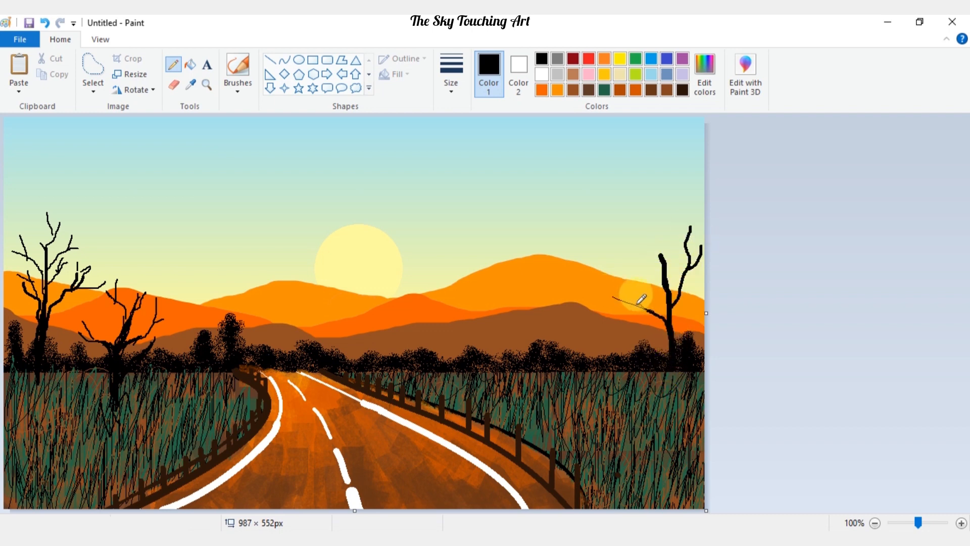
{"action": "left_click_drag", "start_coordinate": [678, 283], "coordinate": [678, 260]}
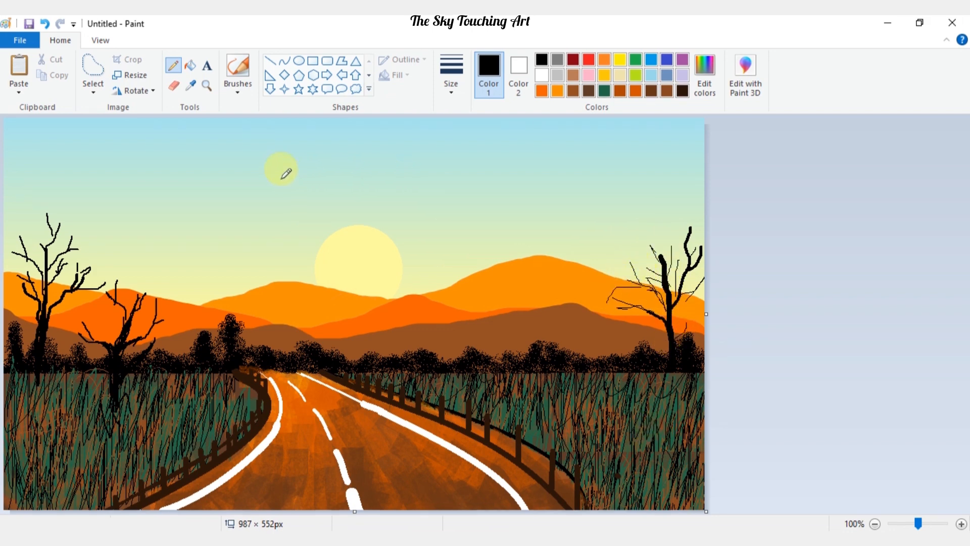
- Spray black foliage over the branches of all three trees with the Airbrush at an enlarged size
{"action": "left_click", "coordinate": [248, 90]}
{"action": "left_click", "coordinate": [323, 112]}
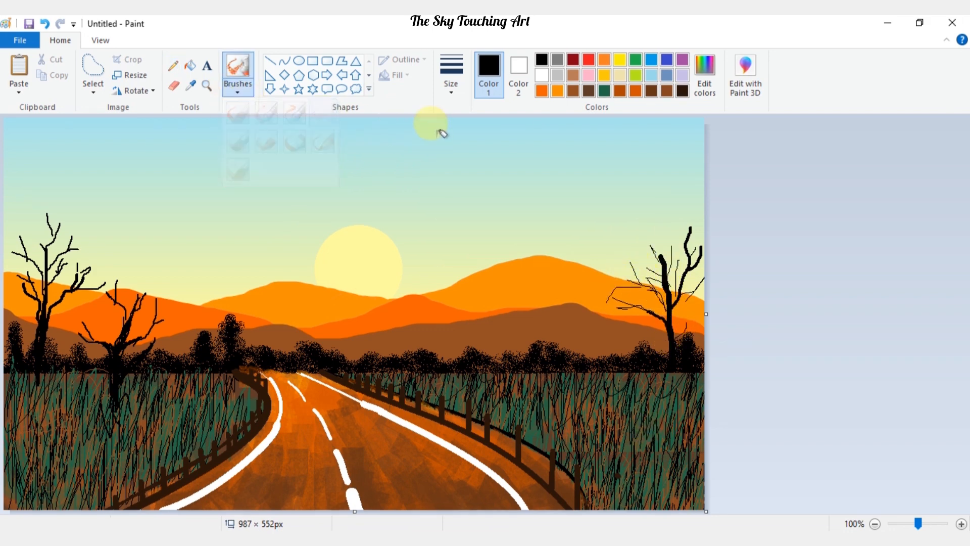
{"action": "left_click", "coordinate": [456, 90]}
{"action": "left_click", "coordinate": [478, 200]}
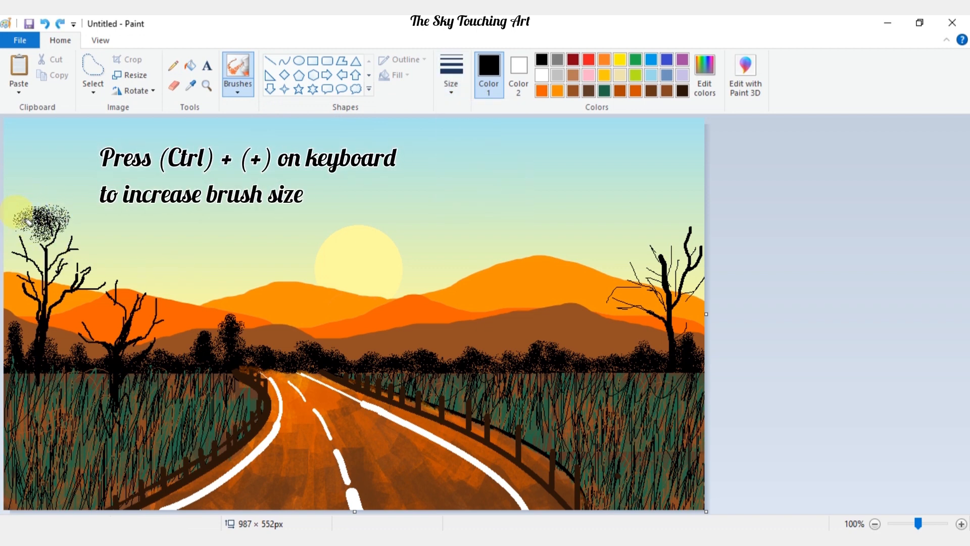
{"action": "mouse_move", "coordinate": [25, 220]}
{"action": "left_mouse_down"}
{"action": "mouse_move", "coordinate": [10, 252]}
{"action": "mouse_move", "coordinate": [33, 280]}
{"action": "mouse_move", "coordinate": [11, 252]}
{"action": "mouse_move", "coordinate": [14, 226]}
{"action": "mouse_move", "coordinate": [41, 217]}
{"action": "mouse_move", "coordinate": [71, 237]}
{"action": "mouse_move", "coordinate": [48, 251]}
{"action": "mouse_move", "coordinate": [51, 197]}
{"action": "mouse_move", "coordinate": [36, 228]}
{"action": "mouse_move", "coordinate": [32, 213]}
{"action": "mouse_move", "coordinate": [85, 238]}
{"action": "mouse_move", "coordinate": [107, 263]}
{"action": "mouse_move", "coordinate": [78, 263]}
{"action": "mouse_move", "coordinate": [136, 304]}
{"action": "mouse_move", "coordinate": [112, 294]}
{"action": "mouse_move", "coordinate": [118, 308]}
{"action": "mouse_move", "coordinate": [74, 324]}
{"action": "mouse_move", "coordinate": [89, 325]}
{"action": "mouse_move", "coordinate": [107, 280]}
{"action": "mouse_move", "coordinate": [121, 317]}
{"action": "mouse_move", "coordinate": [115, 267]}
{"action": "mouse_move", "coordinate": [141, 278]}
{"action": "mouse_move", "coordinate": [130, 257]}
{"action": "mouse_move", "coordinate": [145, 298]}
{"action": "left_mouse_up"}
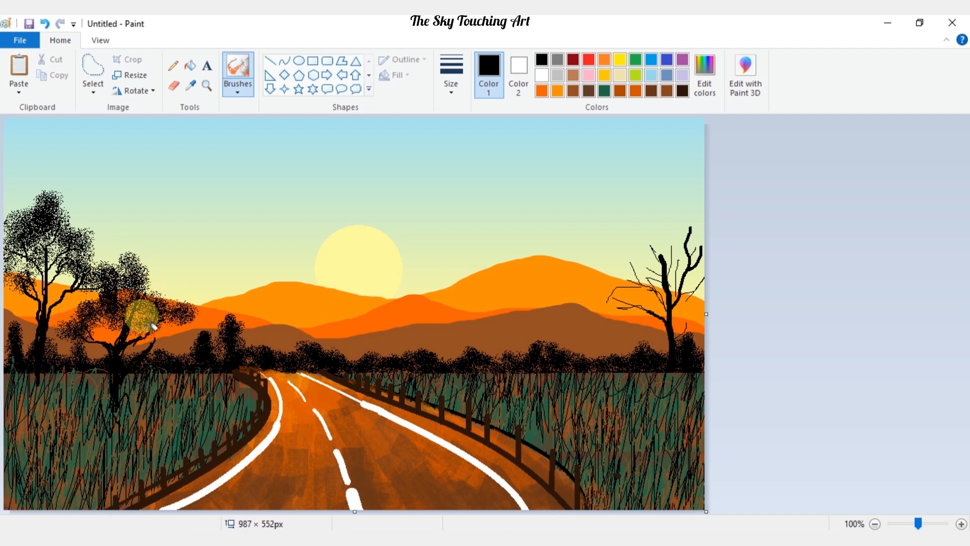
{"action": "mouse_move", "coordinate": [694, 316]}
{"action": "left_mouse_down"}
{"action": "mouse_move", "coordinate": [661, 255]}
{"action": "mouse_move", "coordinate": [683, 243]}
{"action": "mouse_move", "coordinate": [694, 209]}
{"action": "mouse_move", "coordinate": [706, 264]}
{"action": "mouse_move", "coordinate": [676, 256]}
{"action": "mouse_move", "coordinate": [665, 217]}
{"action": "mouse_move", "coordinate": [604, 298]}
{"action": "mouse_move", "coordinate": [641, 303]}
{"action": "mouse_move", "coordinate": [644, 271]}
{"action": "mouse_move", "coordinate": [705, 300]}
{"action": "left_mouse_up"}
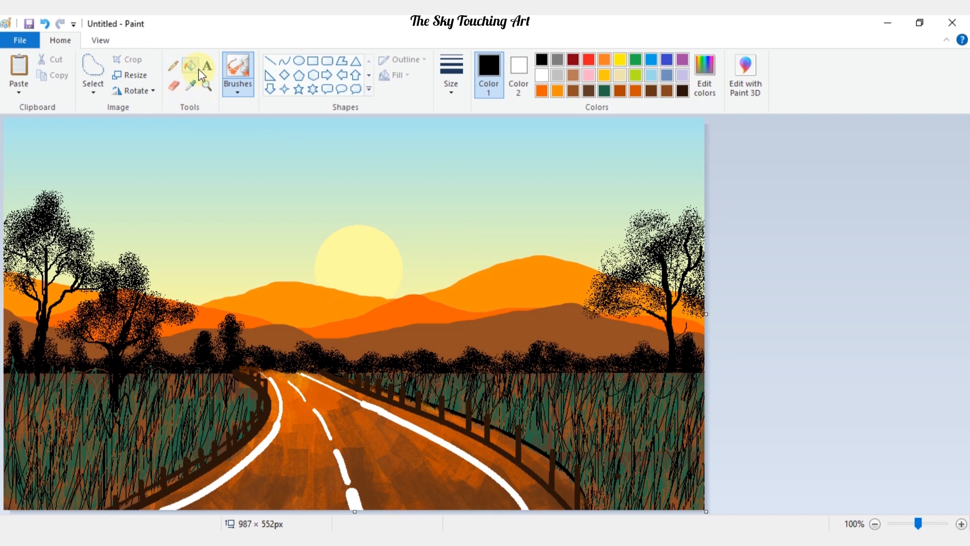
- Paint groups of small black birds across the sky and in front of the sun with the thinnest Oil brush
{"action": "left_click", "coordinate": [239, 87]}
{"action": "left_click", "coordinate": [240, 147]}
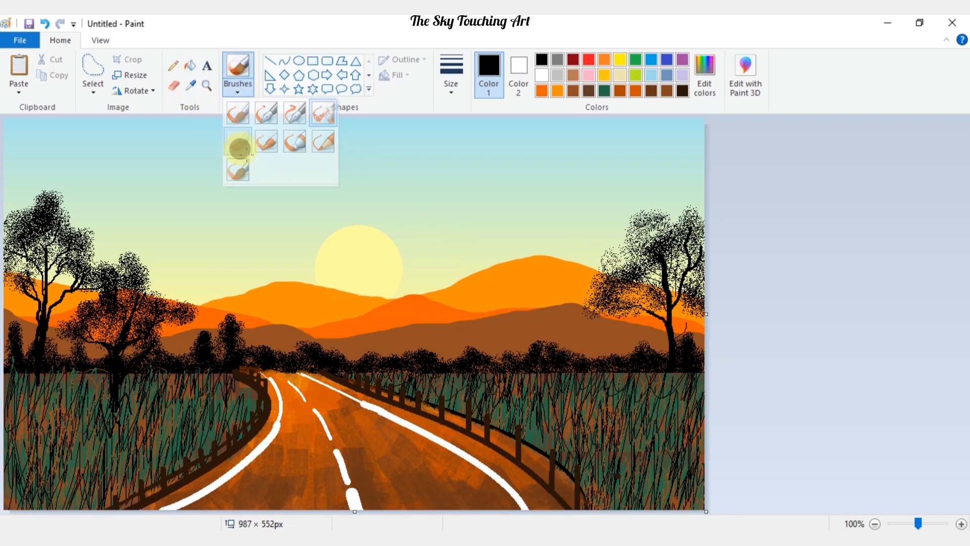
{"action": "left_click", "coordinate": [451, 91]}
{"action": "left_click", "coordinate": [455, 120]}
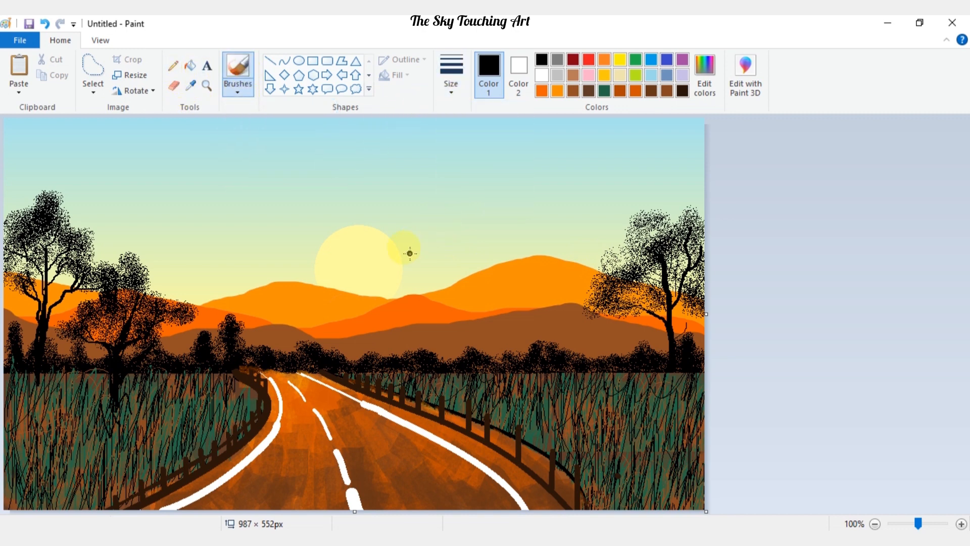
{"action": "left_click", "coordinate": [450, 87]}
{"action": "left_click", "coordinate": [451, 123]}
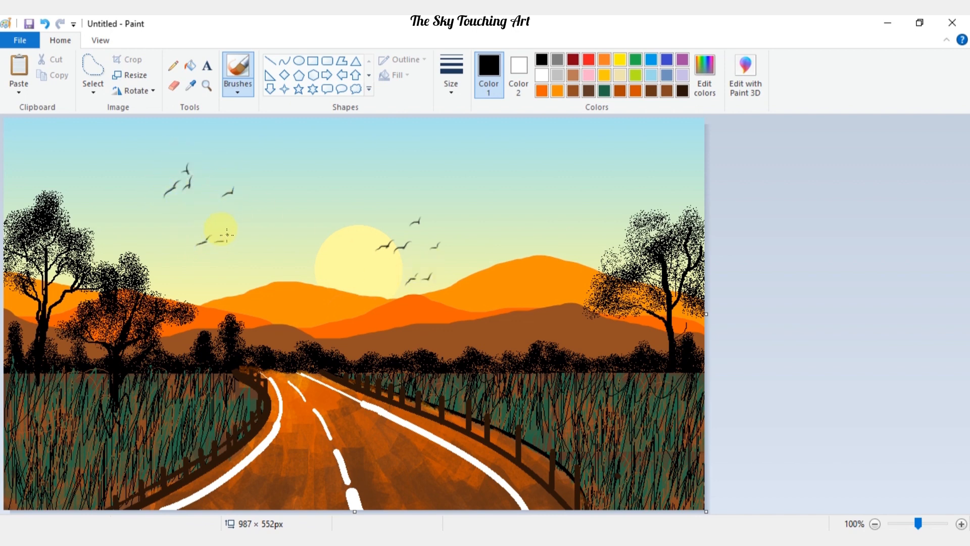
{"action": "mouse_move", "coordinate": [632, 160]}
{"action": "left_mouse_down"}
{"action": "mouse_move", "coordinate": [604, 186]}
{"action": "mouse_move", "coordinate": [630, 166]}
{"action": "left_mouse_up"}
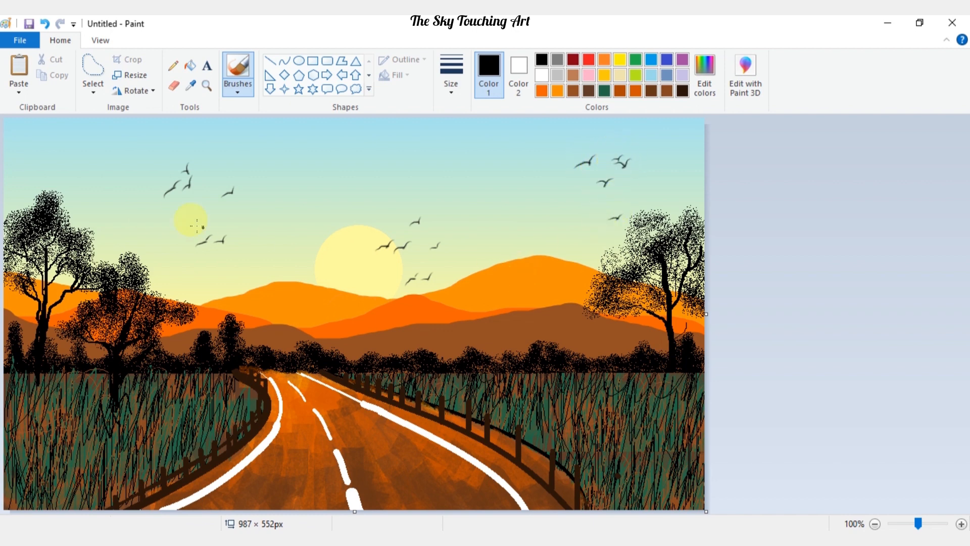
{"action": "mouse_move", "coordinate": [64, 151]}
{"action": "left_mouse_down"}
{"action": "mouse_move", "coordinate": [45, 159]}
{"action": "mouse_move", "coordinate": [91, 179]}
{"action": "left_mouse_up"}
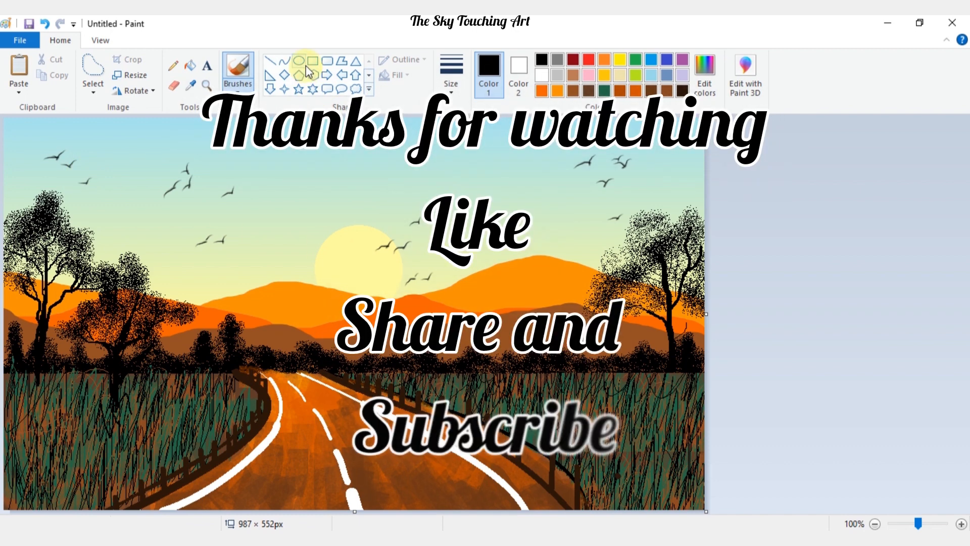
- Frame the whole picture with an unfilled white rectangle in the thickest outline and nudge its top edge slightly down
{"action": "left_click", "coordinate": [313, 60]}
{"action": "left_click", "coordinate": [404, 79]}
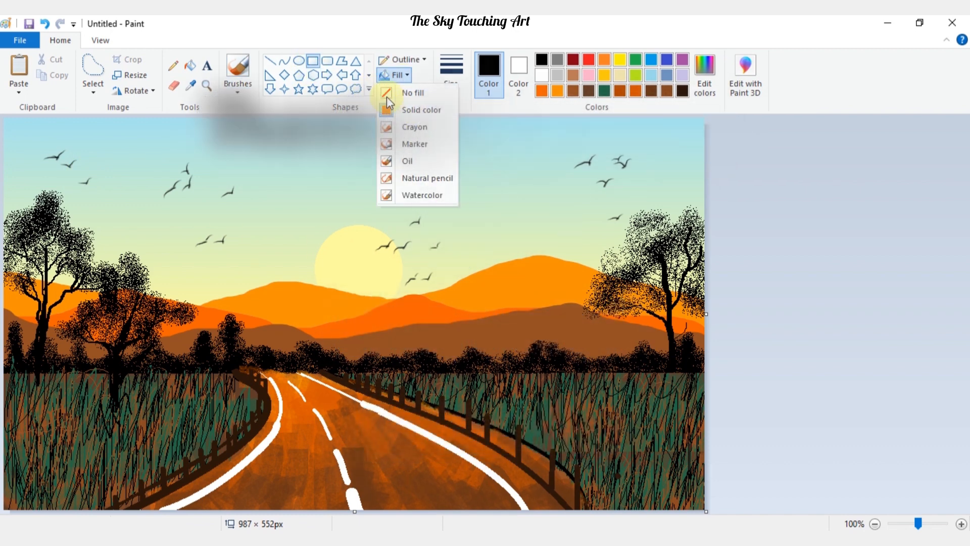
{"action": "left_click", "coordinate": [455, 94]}
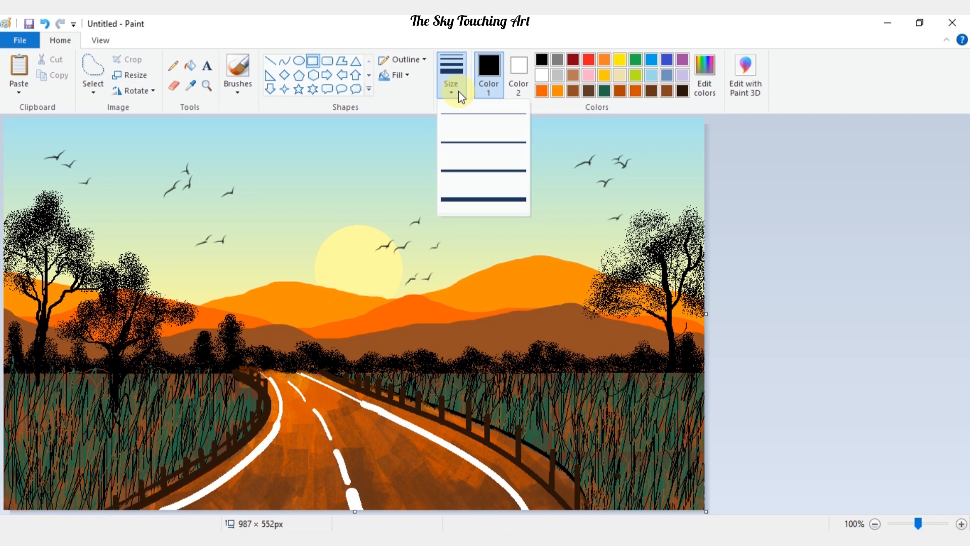
{"action": "left_click", "coordinate": [461, 205]}
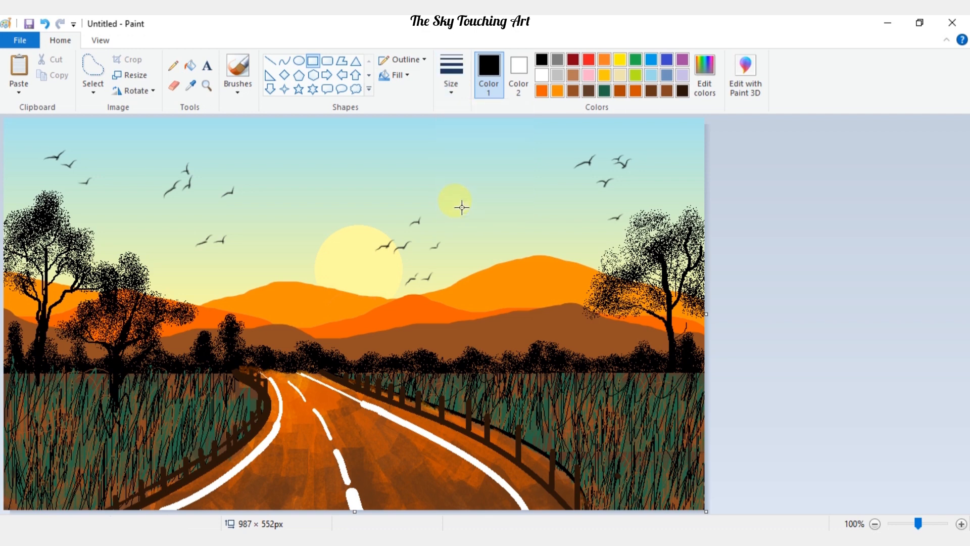
{"action": "left_click", "coordinate": [541, 76]}
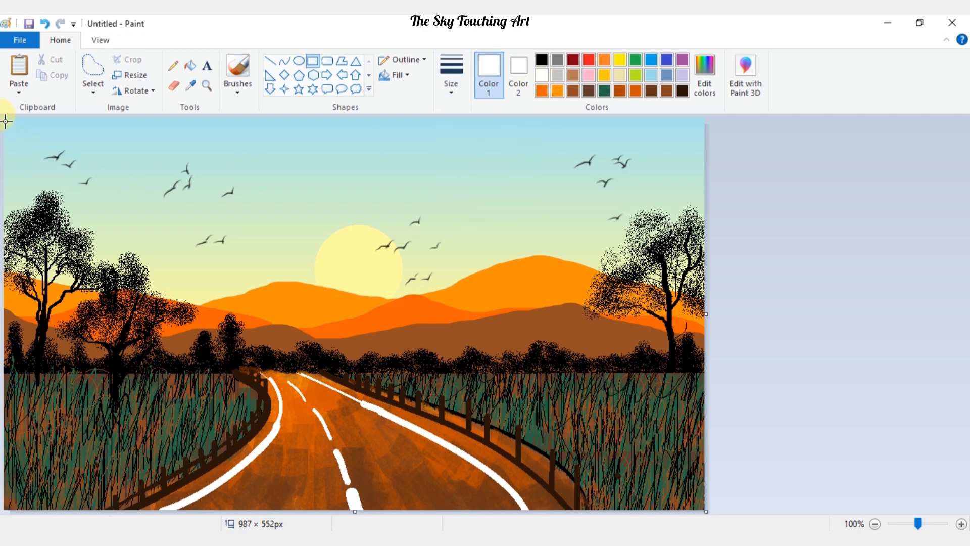
{"action": "left_click_drag", "start_coordinate": [6, 121], "coordinate": [701, 505]}
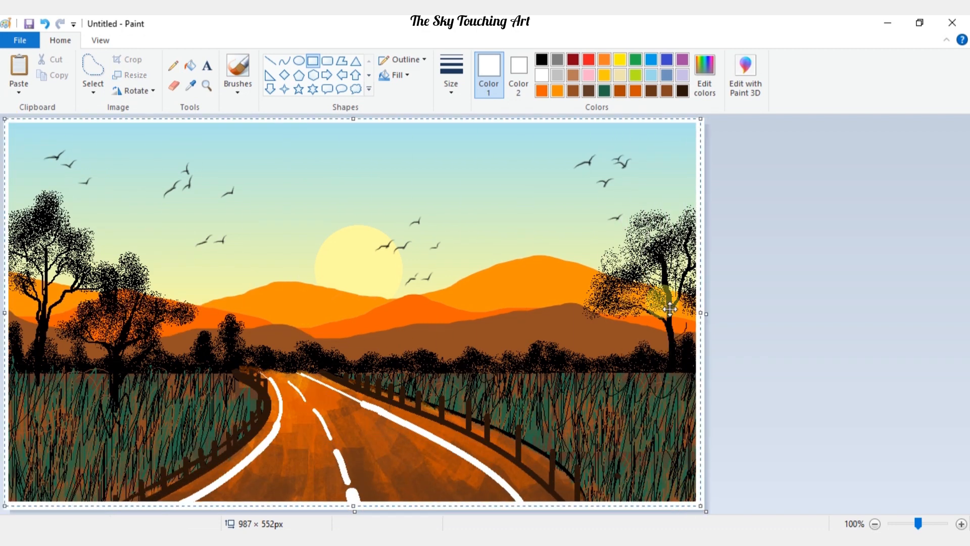
{"action": "left_click_drag", "start_coordinate": [353, 118], "coordinate": [350, 122]}
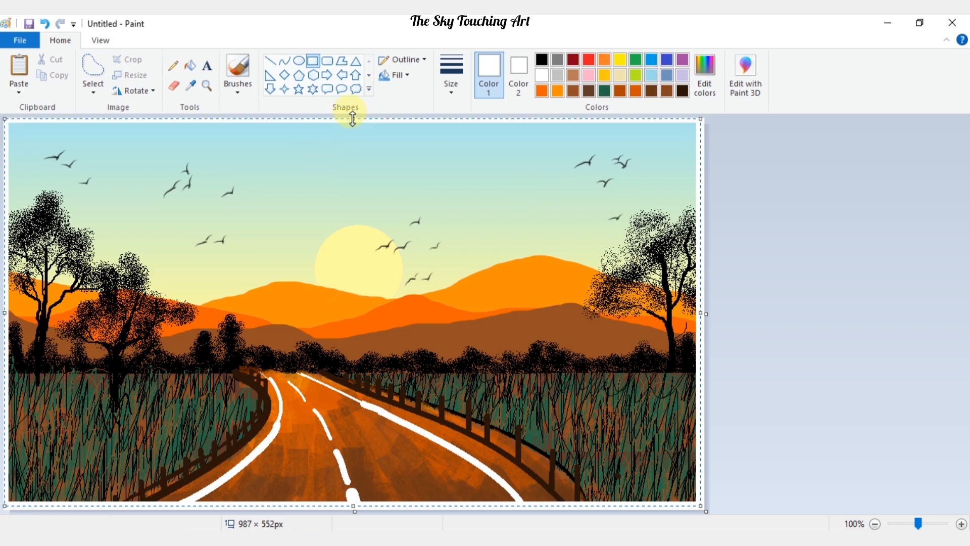
{"action": "left_click", "coordinate": [774, 370]}
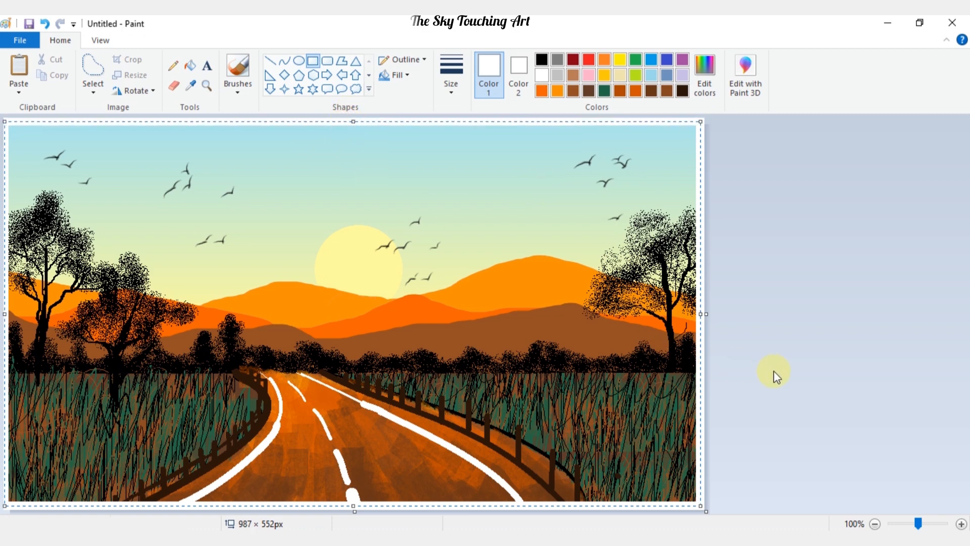